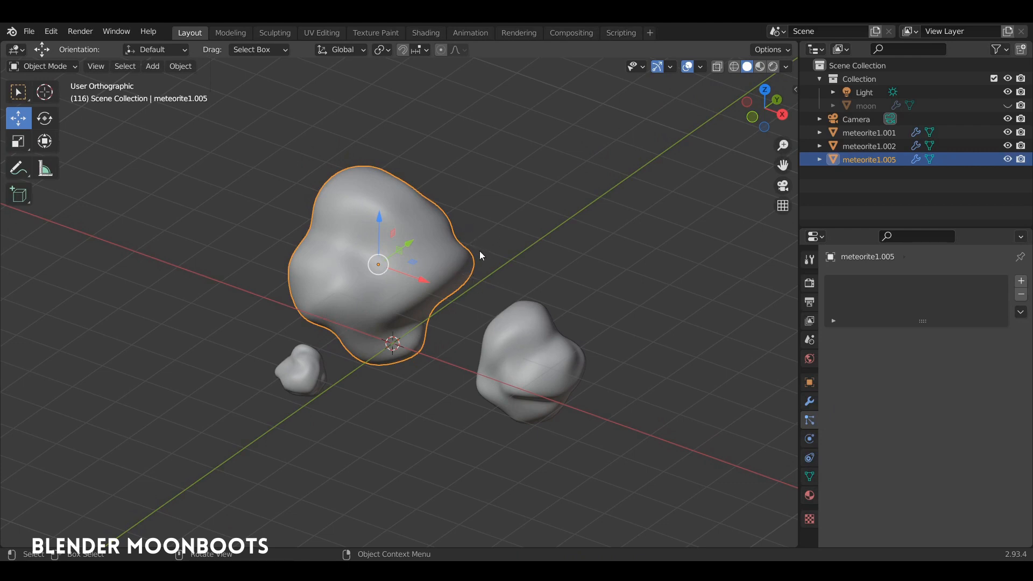
Move the three meteorite objects together into a new collection named asteroids
middle_drag(481, 256, 482, 311)
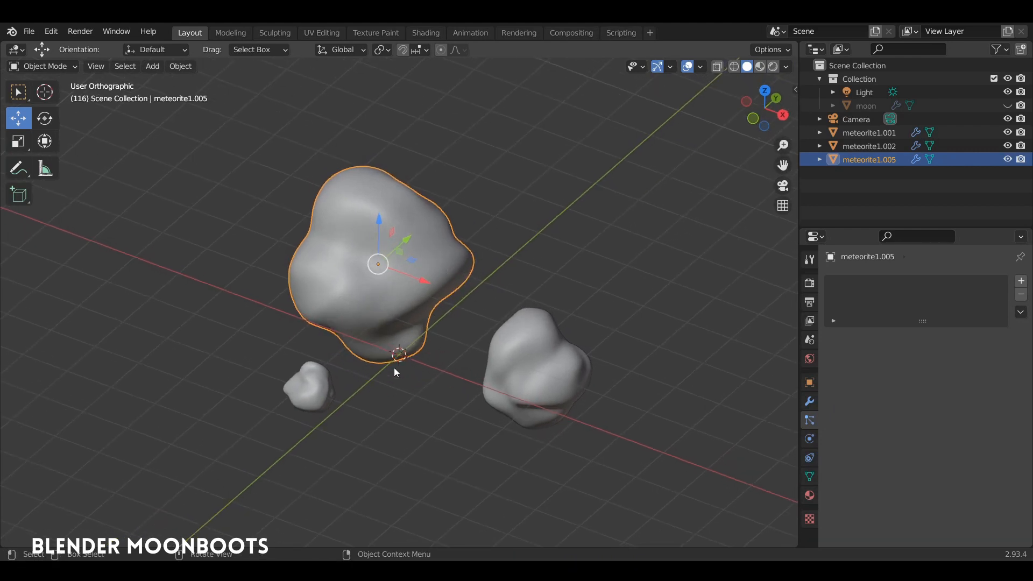
middle_drag(395, 369, 468, 307)
click(499, 342)
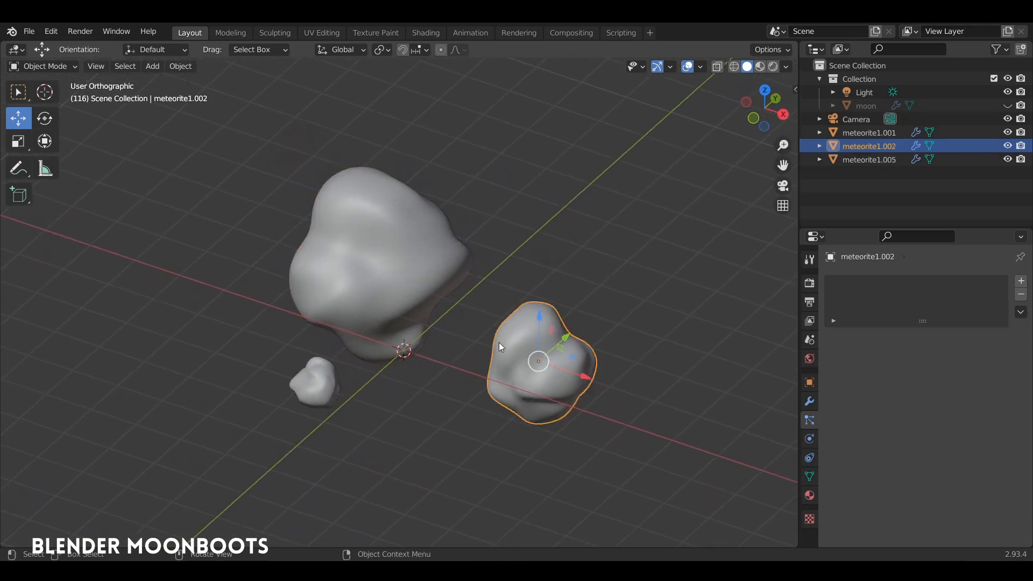
shift+click(326, 380)
shift+click(442, 304)
shift+click(544, 333)
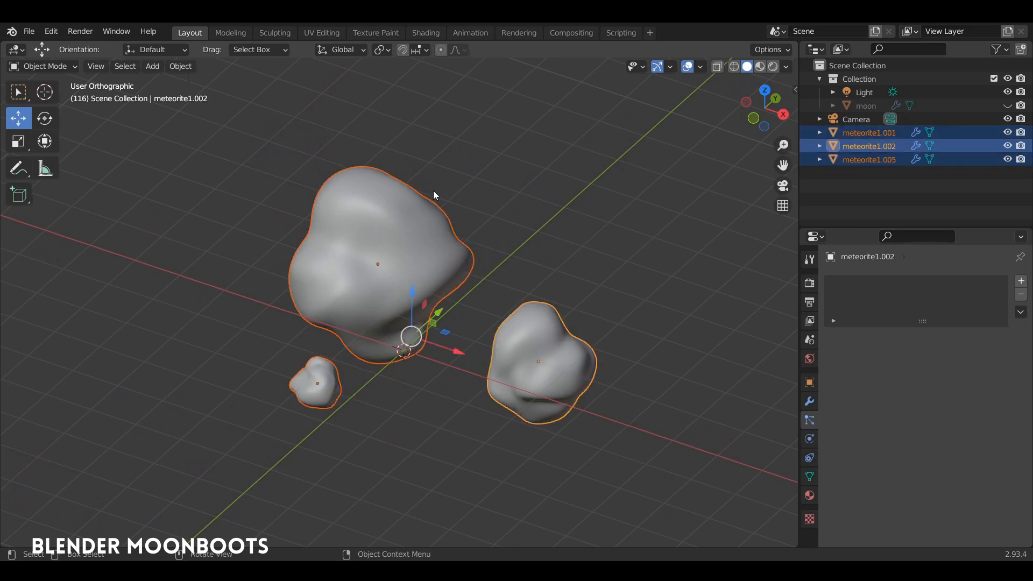
key(m)
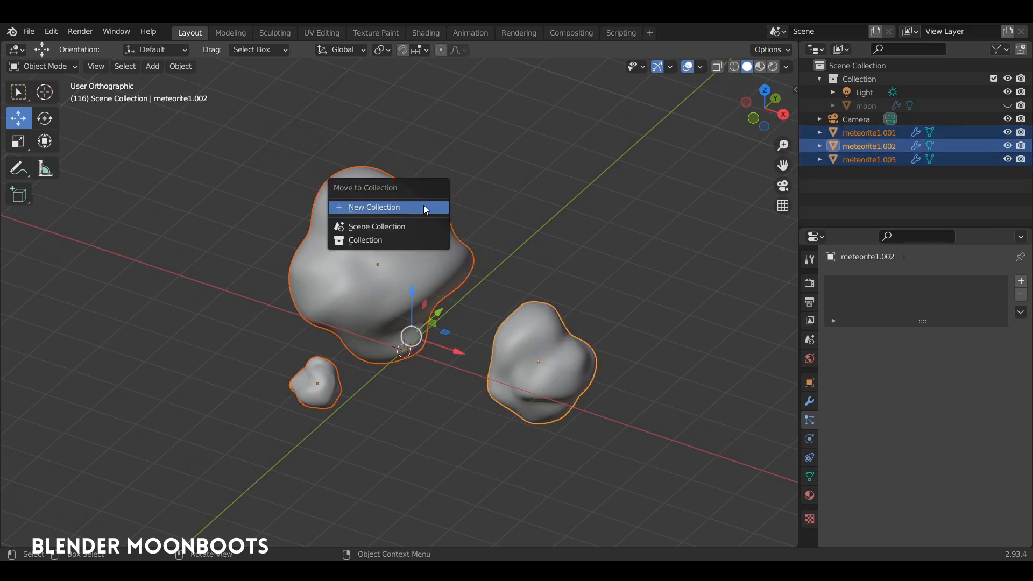
click(425, 208)
text(astero)
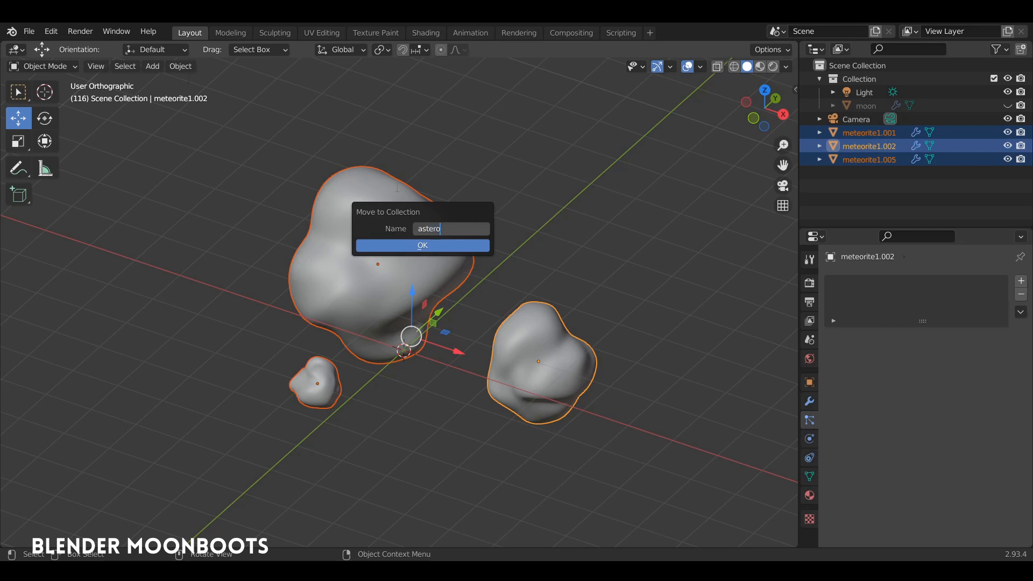
text(ids)
key(Return)
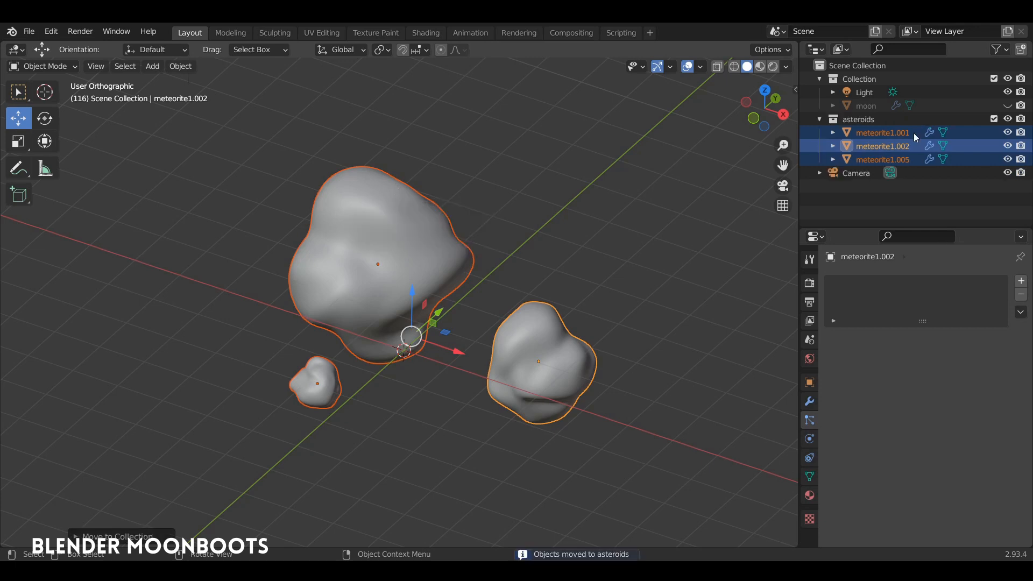
Add a torus to the asteroids collection with 16 major segments and 8 minor segments
click(867, 118)
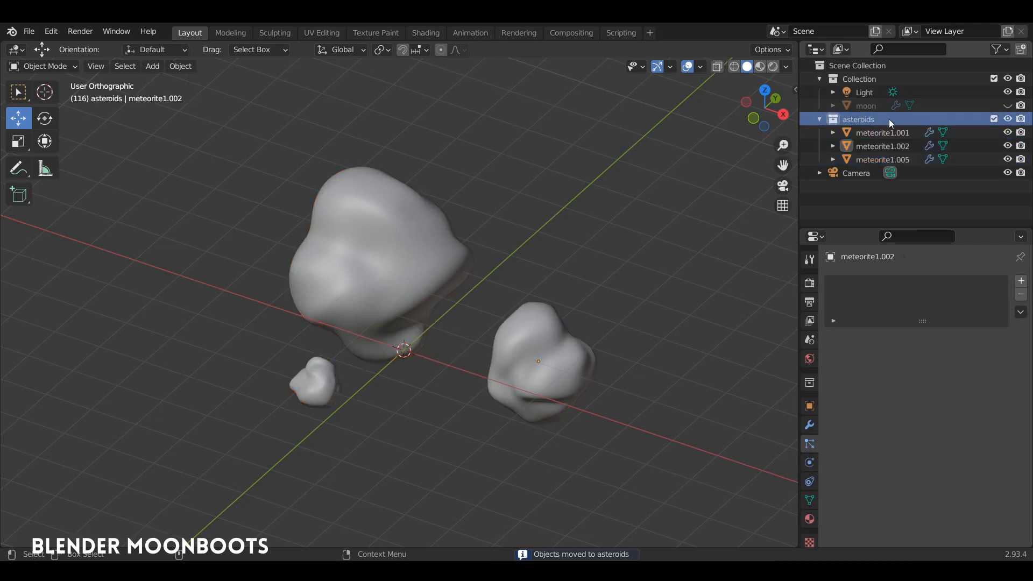
middle_drag(516, 211, 529, 230)
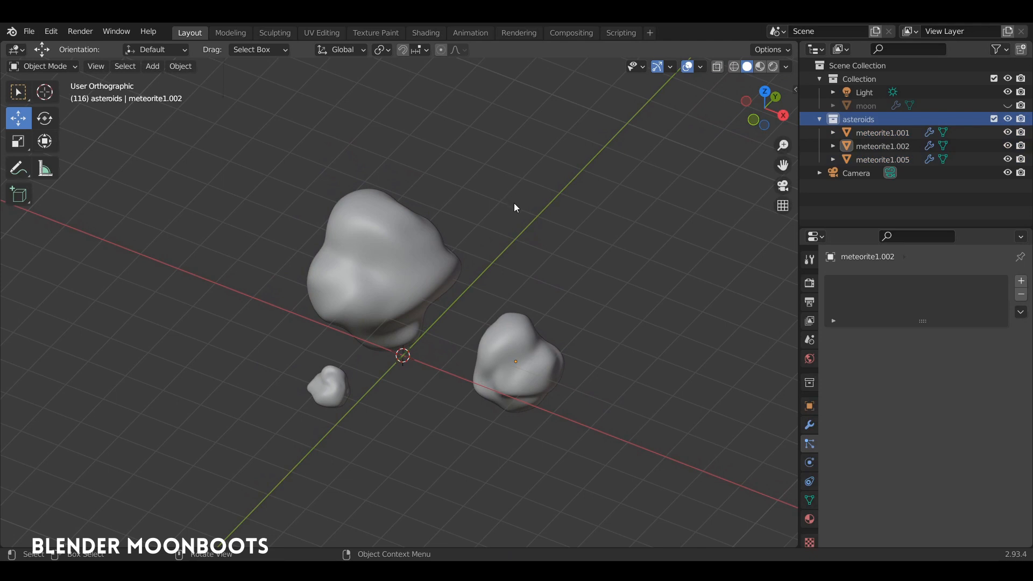
mouse_move(525, 217)
ctrl+middle_down()
mouse_move(526, 231)
mouse_move(527, 212)
mouse_move(552, 208)
mouse_move(544, 221)
mouse_move(525, 214)
ctrl+middle_up()
scroll(467, 218, up, 3)
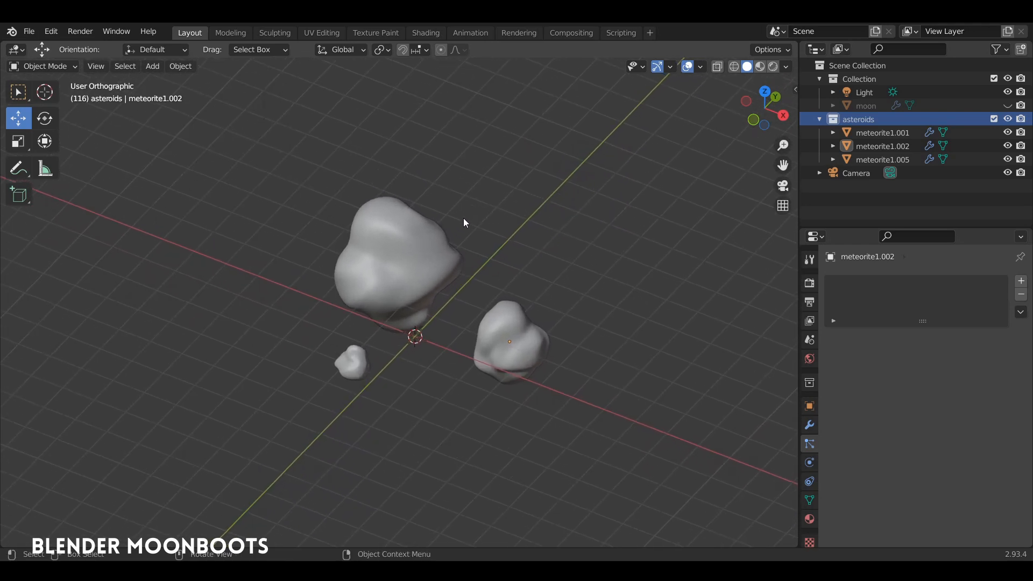
key(shift+a)
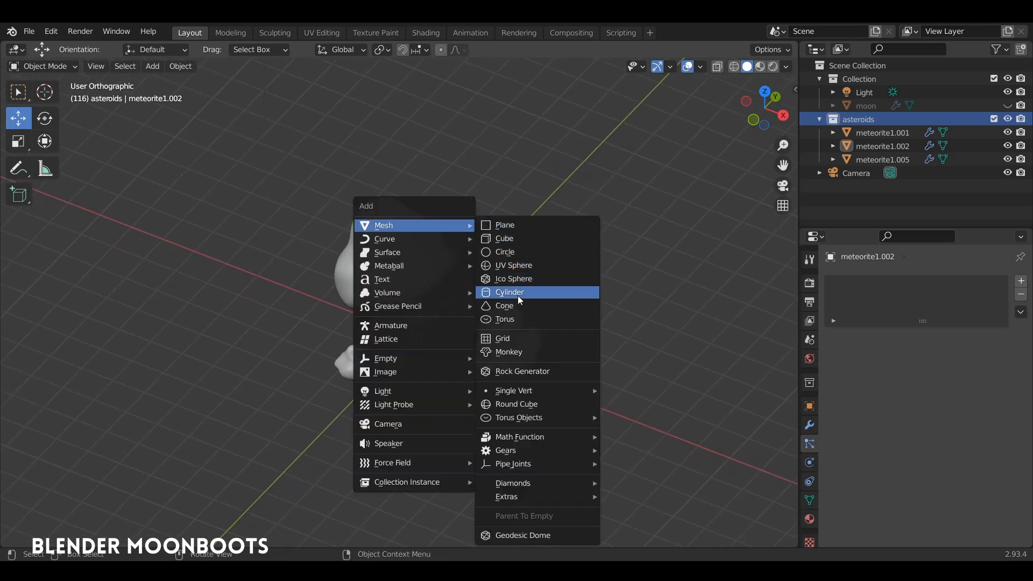
click(512, 320)
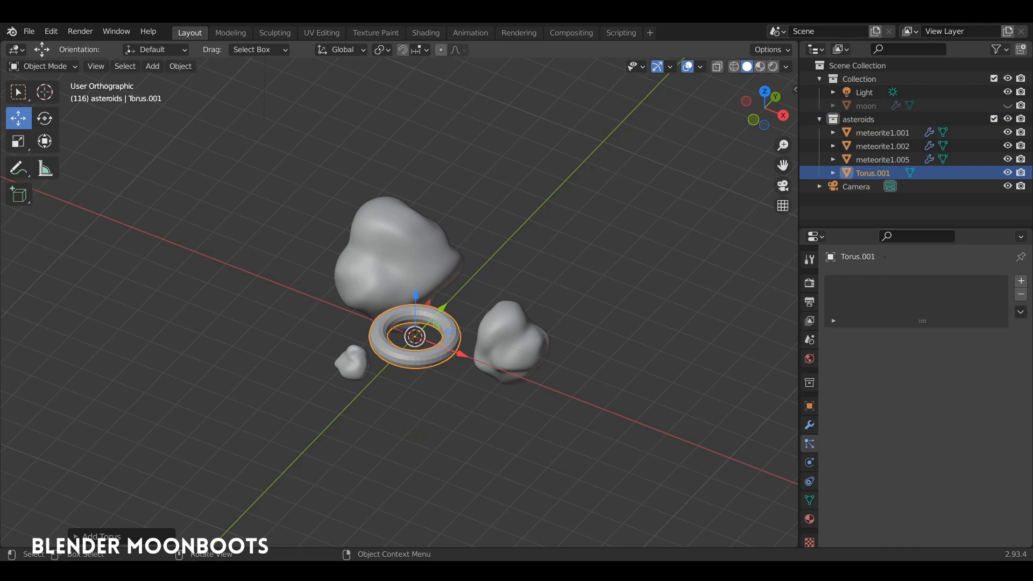
click(102, 537)
click(192, 352)
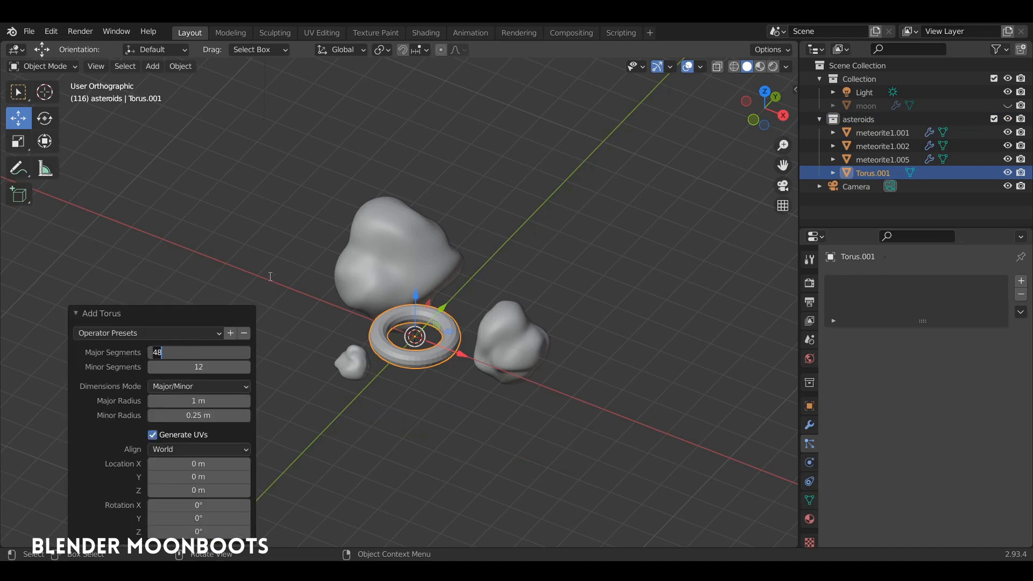
text(16)
key(Return)
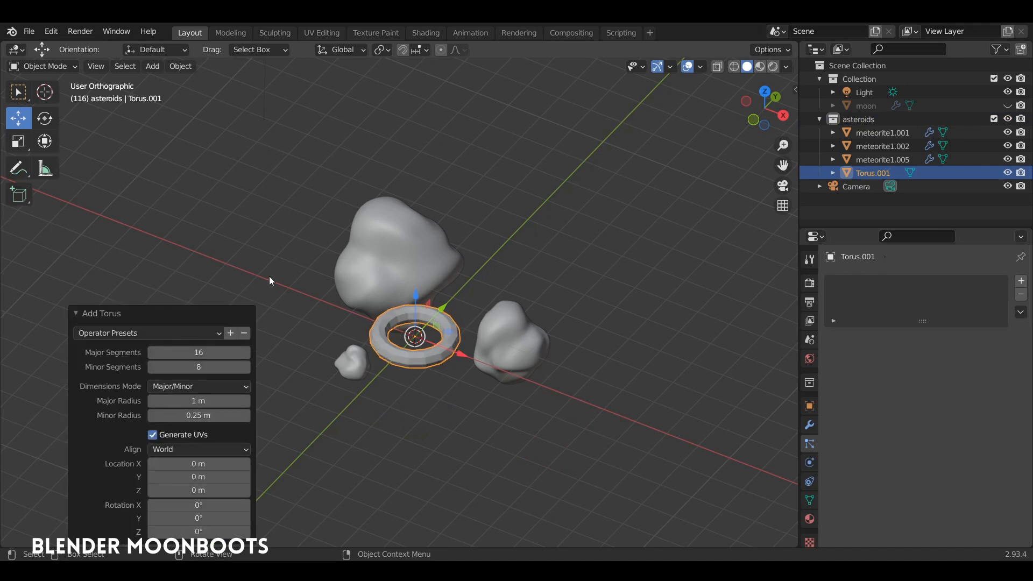
Scale the whole torus mesh up in Edit Mode by about 5.378 and again by about 1.18, so it surrounds the meteorites
key(Tab)
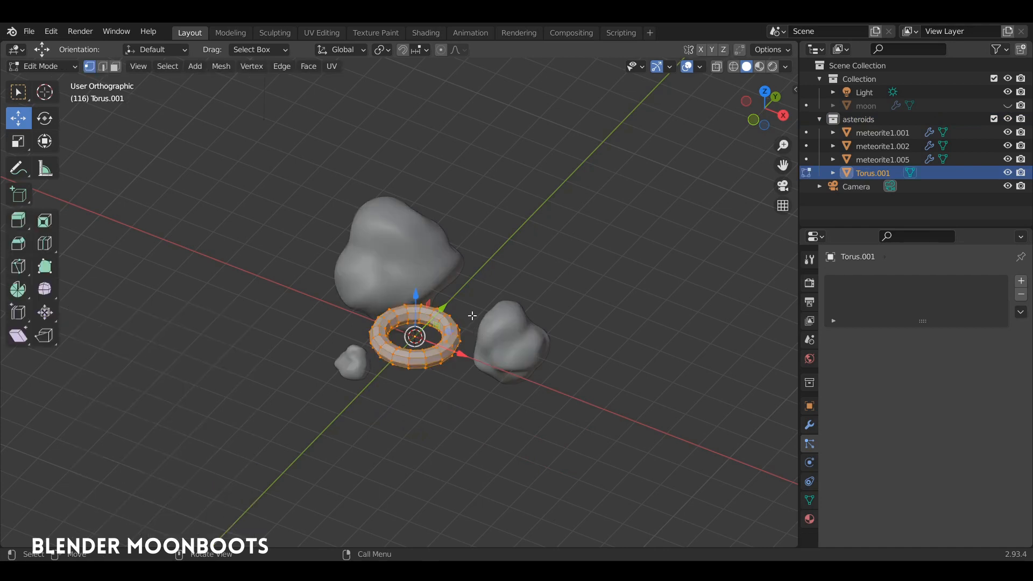
key(s)
click(655, 267)
key(s)
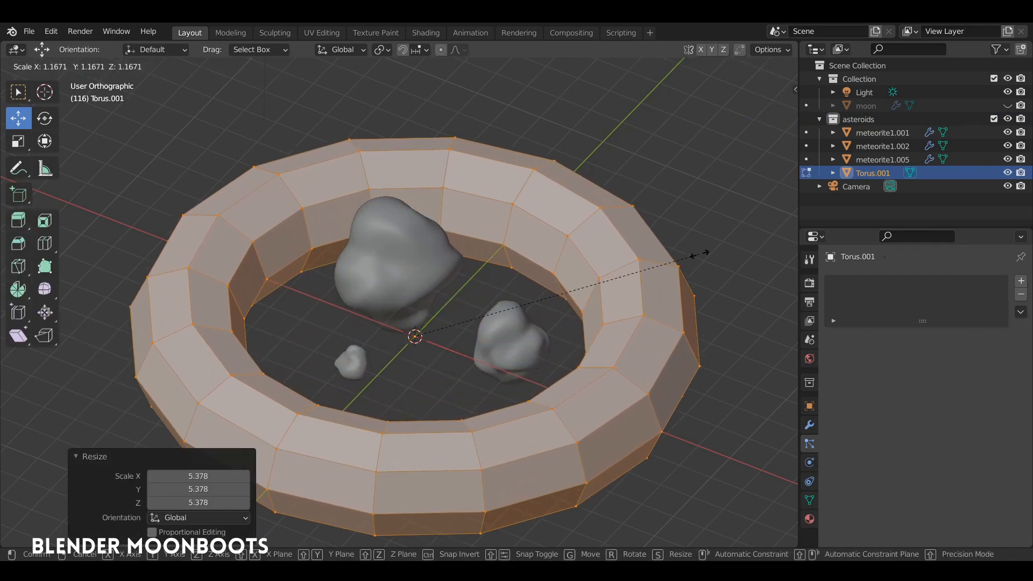
click(699, 255)
Thin the torus tube with Shrink/Fatten by an offset of about -0.709 m and return to Object Mode
ctrl+middle_drag(694, 259, 670, 296)
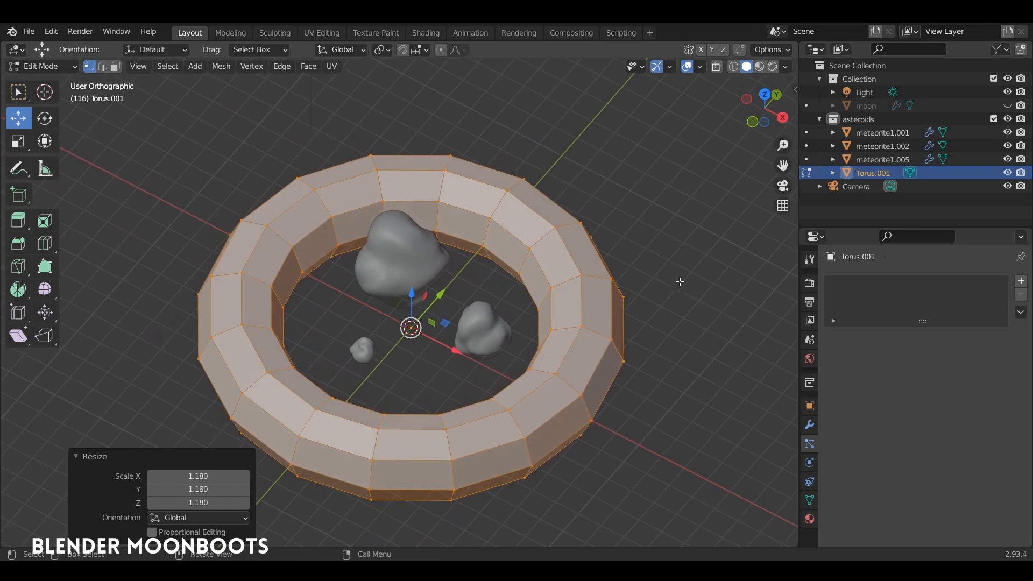
key(alt+s)
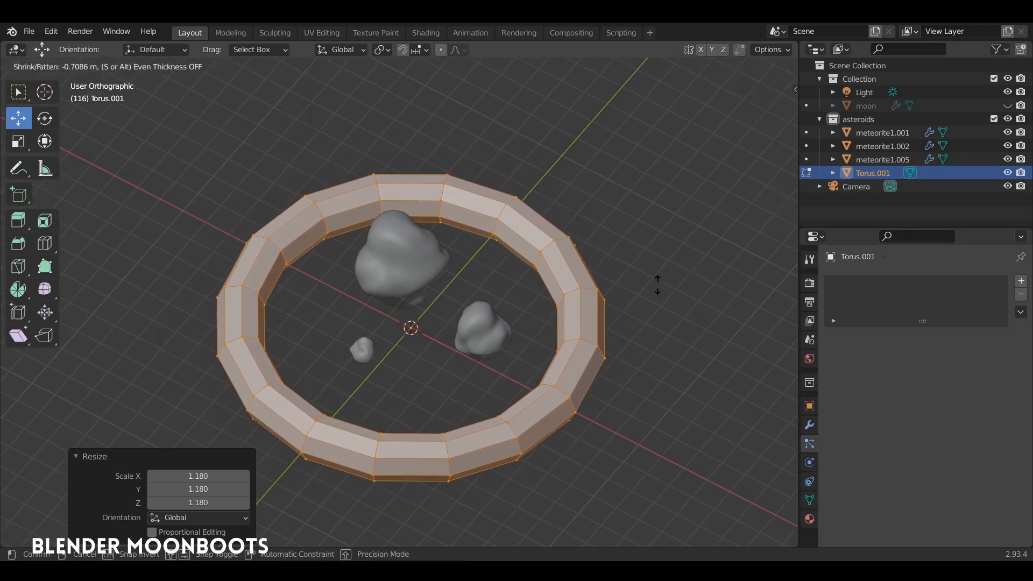
click(648, 281)
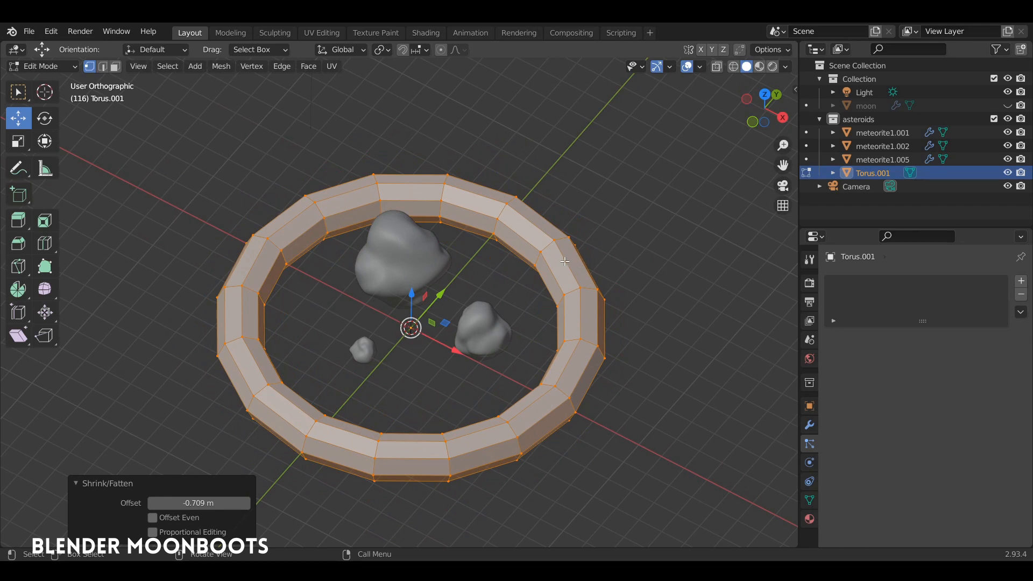
key(Tab)
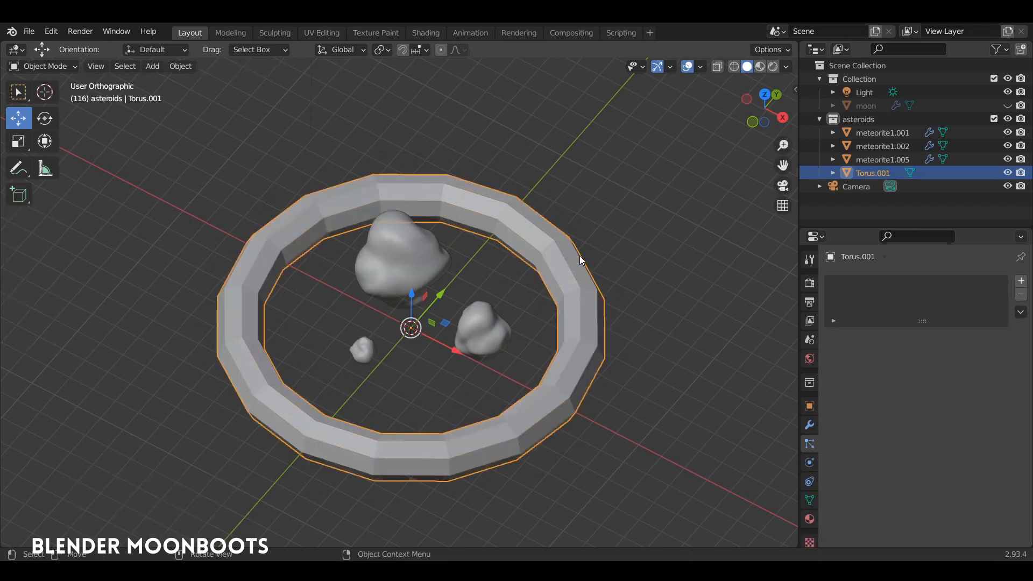
Switch the torus to Sculpt Mode and set the Inflate/Deflate brush to a radius of 157 px and a strength of 1.000
key(ctrl+Tab)
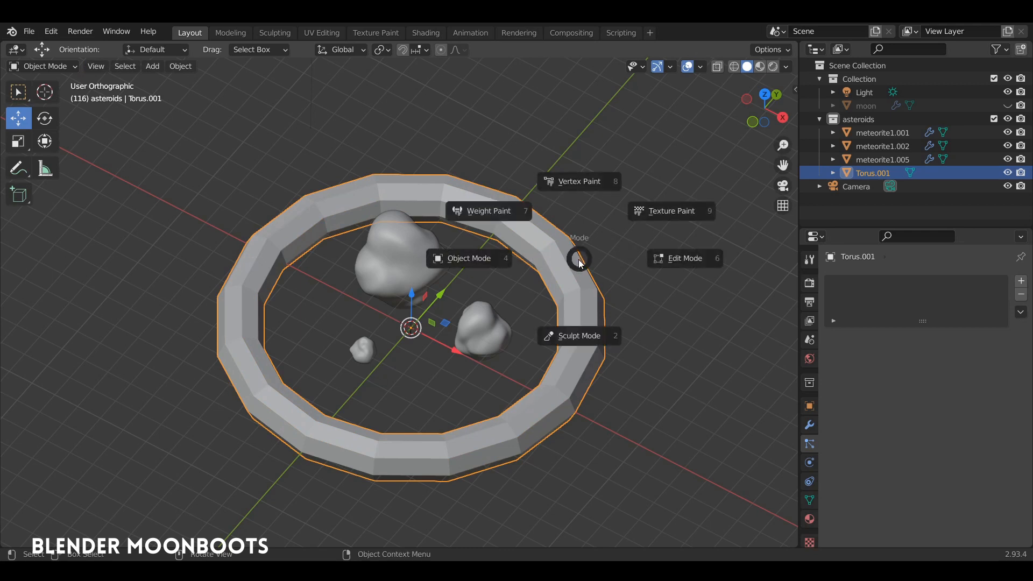
click(571, 335)
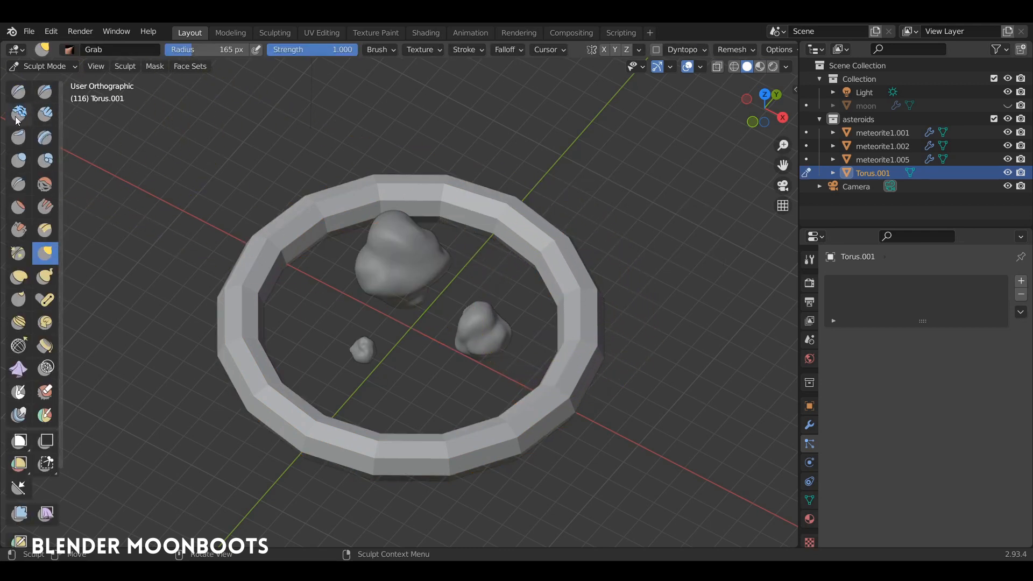
click(20, 161)
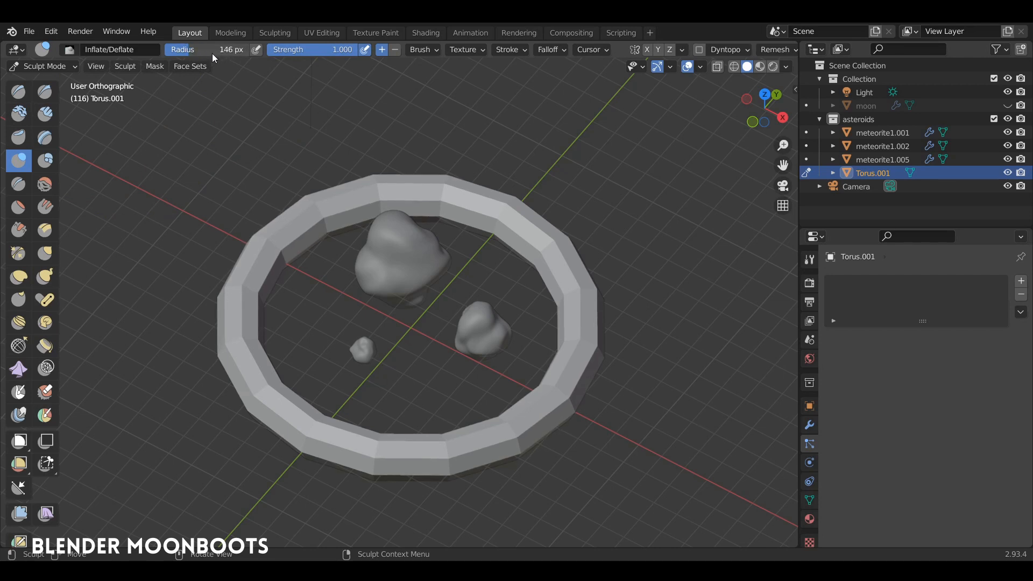
drag(212, 54, 223, 56)
key(f)
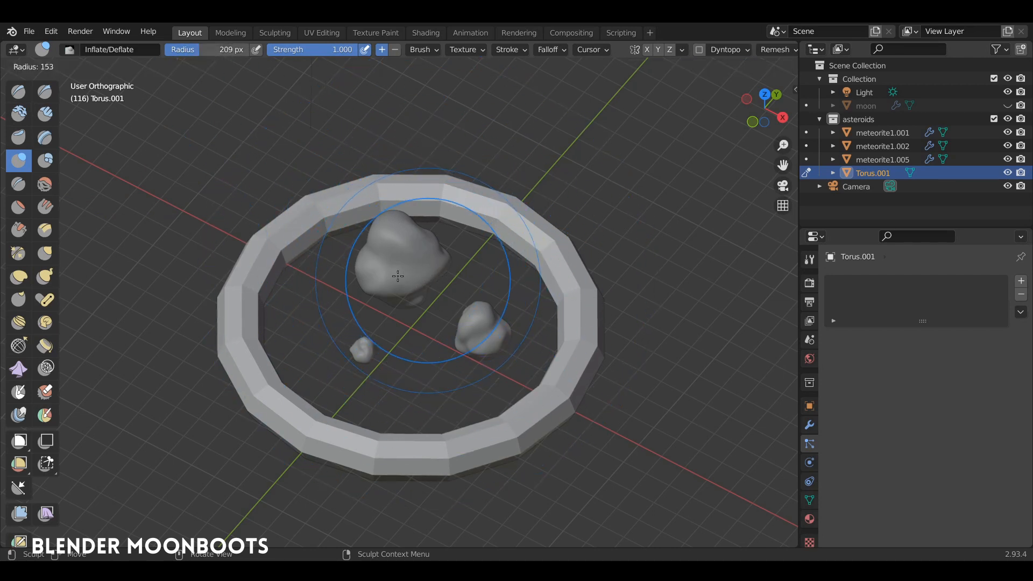
click(398, 276)
key(shift+f)
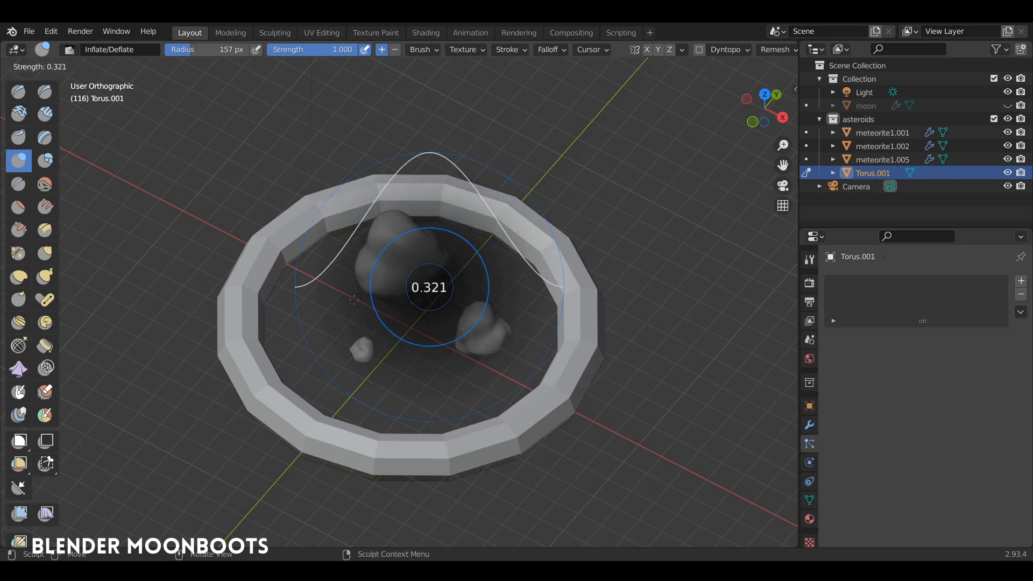
click(292, 271)
Inflate several sections around the torus ring to give the tube an uneven thickness
mouse_move(513, 212)
mouse_down()
mouse_move(484, 250)
mouse_move(544, 231)
mouse_move(333, 468)
mouse_move(432, 473)
mouse_move(250, 258)
mouse_move(282, 260)
mouse_move(535, 393)
mouse_move(535, 404)
mouse_move(401, 429)
mouse_up()
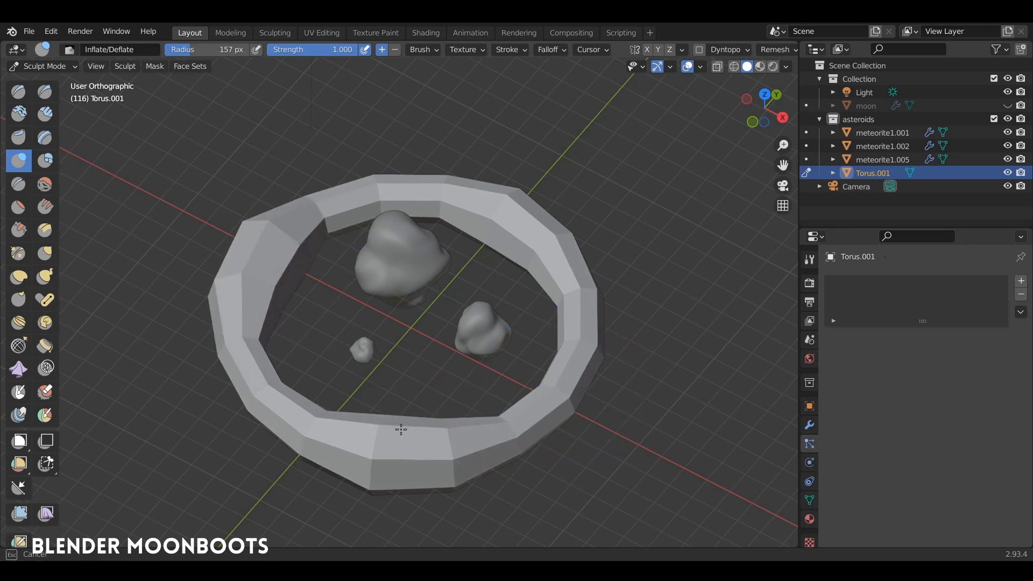
mouse_move(431, 186)
middle_down()
mouse_move(484, 237)
mouse_move(493, 215)
middle_up()
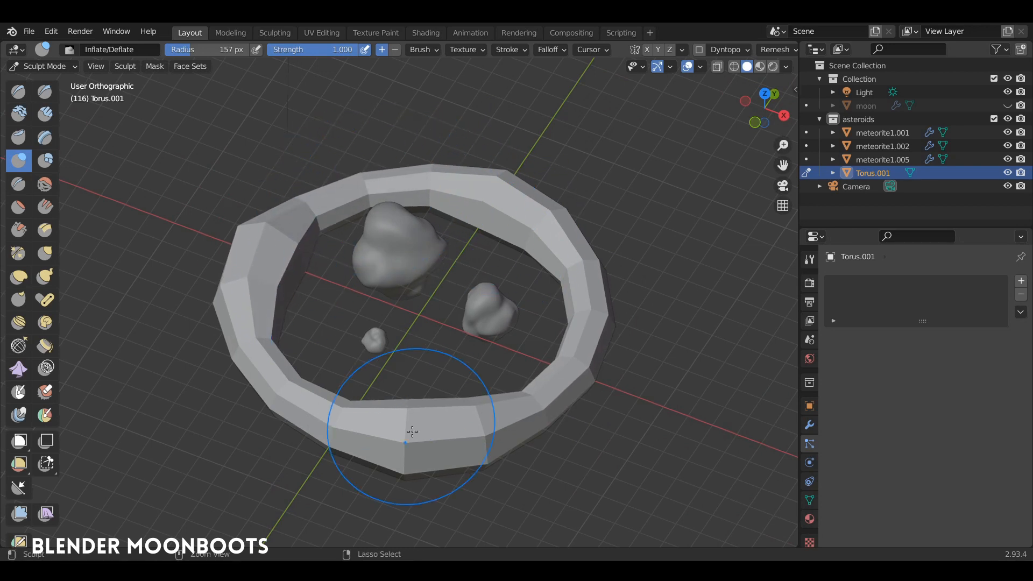
drag(408, 418, 463, 422)
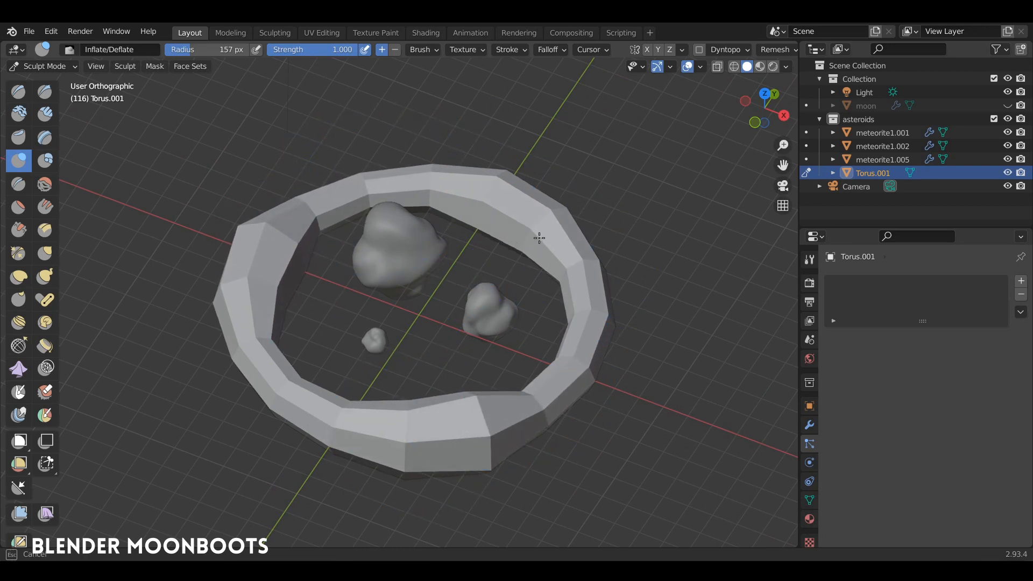
middle_drag(497, 268, 497, 288)
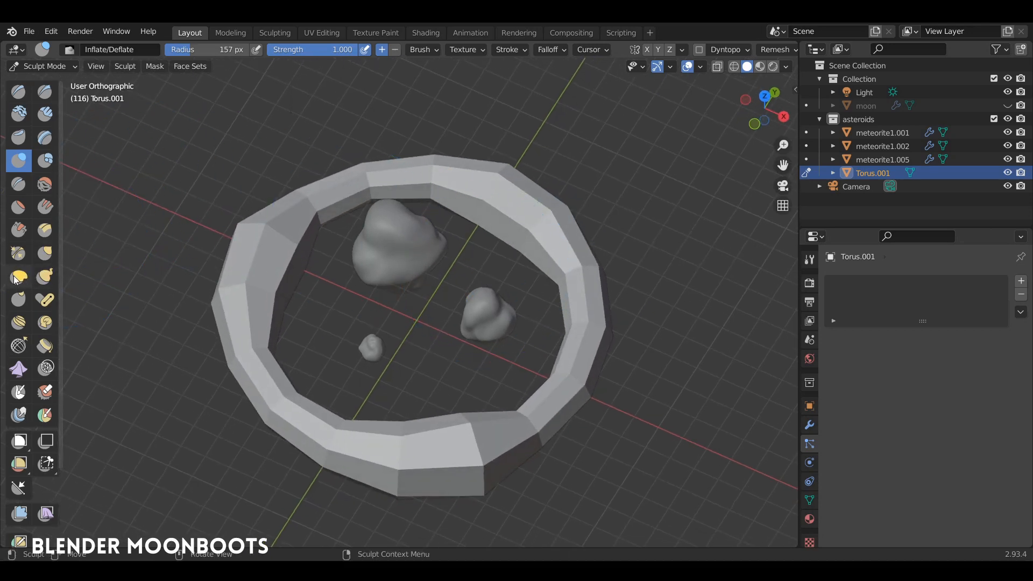
Switch to the Grab brush for the ring and return the torus to Object Mode
click(45, 255)
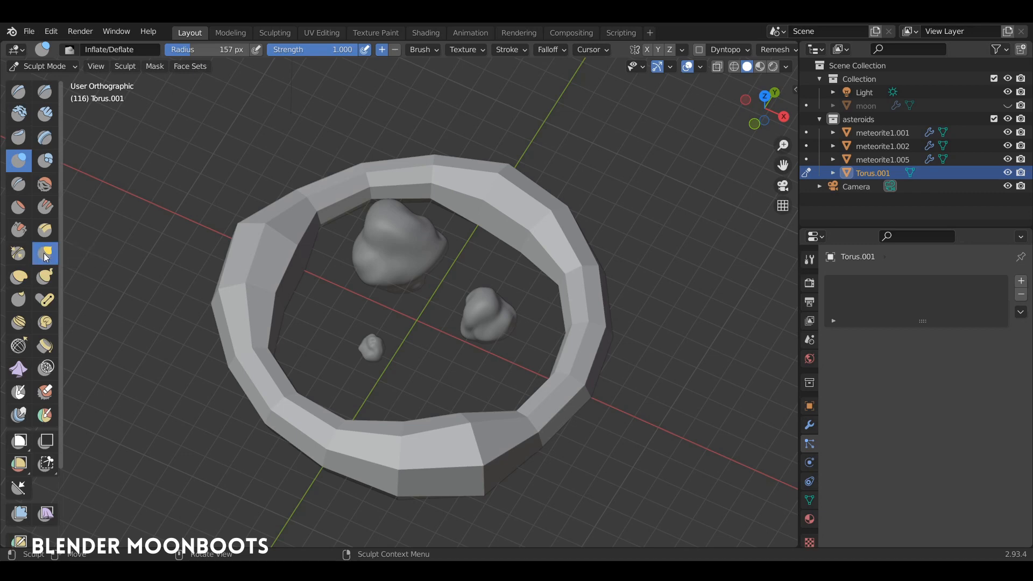
mouse_move(242, 253)
middle_down()
mouse_move(300, 261)
mouse_move(346, 300)
mouse_move(339, 279)
mouse_move(442, 334)
mouse_move(545, 394)
mouse_move(609, 452)
mouse_move(526, 387)
mouse_move(513, 345)
mouse_move(526, 301)
mouse_move(575, 305)
mouse_move(473, 231)
mouse_move(430, 308)
mouse_move(431, 269)
mouse_move(481, 114)
mouse_move(506, 324)
mouse_move(552, 341)
middle_up()
key(ctrl+Tab)
click(457, 263)
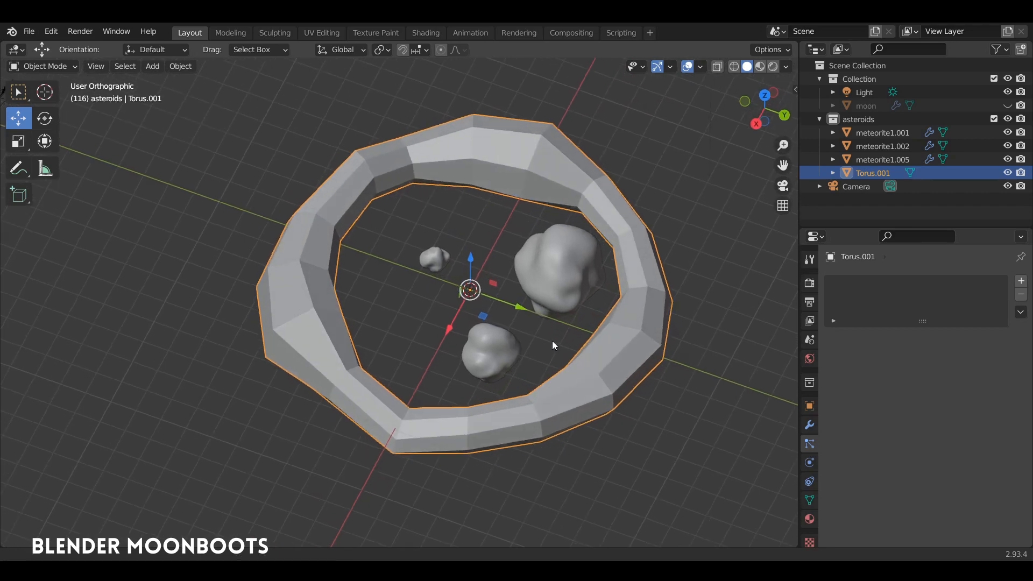
Add a Hair particle system to the torus and set its number of hairs to 300
ctrl+scroll(553, 341, down, 2)
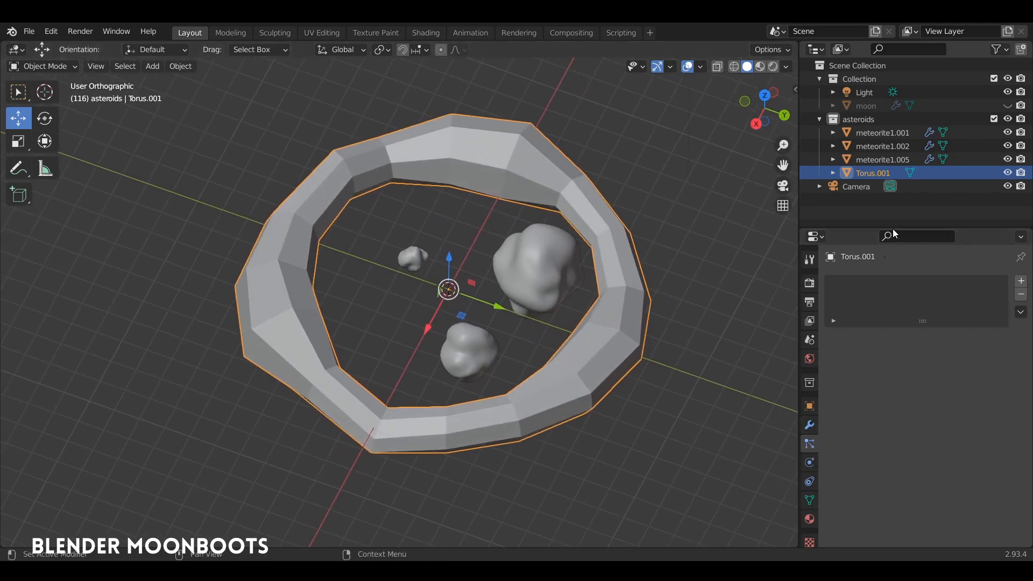
drag(896, 226, 896, 167)
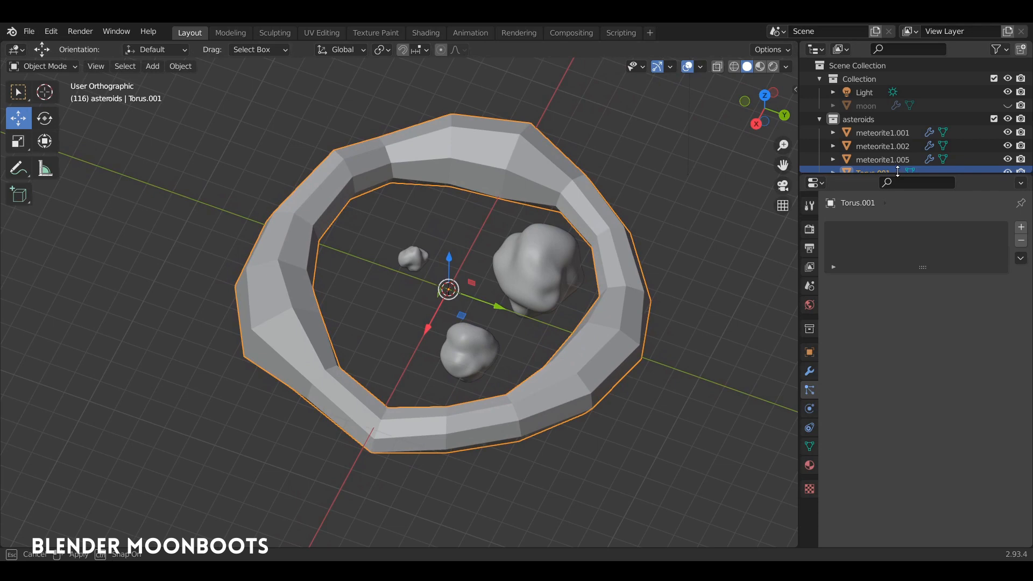
click(1022, 221)
mouse_move(699, 232)
middle_down()
mouse_move(630, 238)
mouse_move(687, 234)
middle_up()
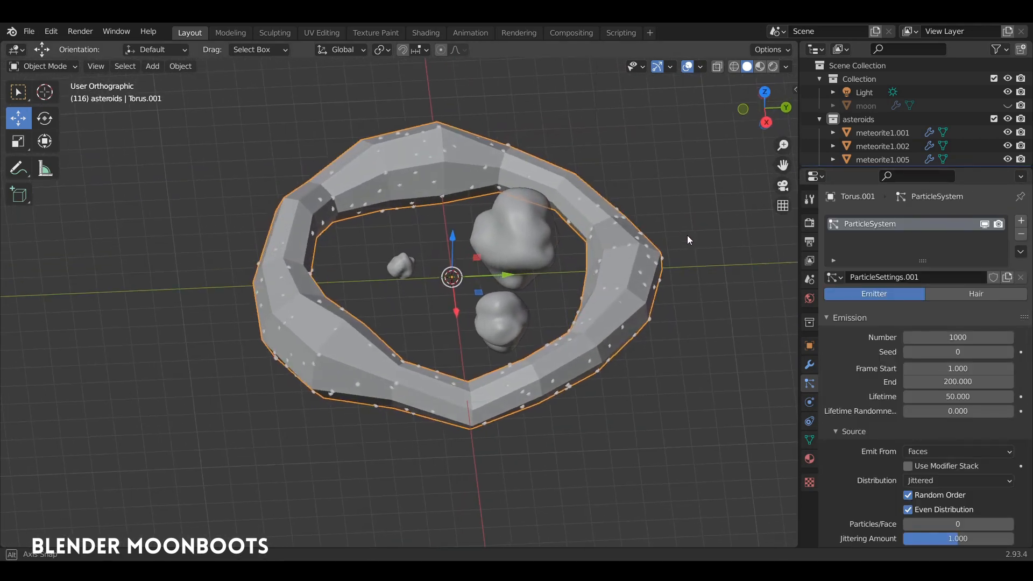
click(964, 293)
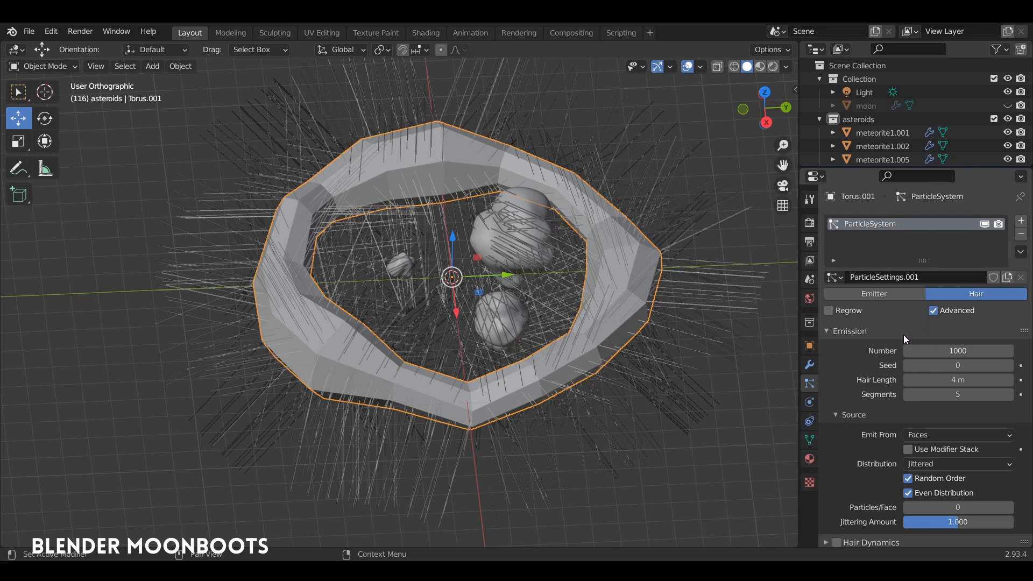
click(943, 351)
key(Return)
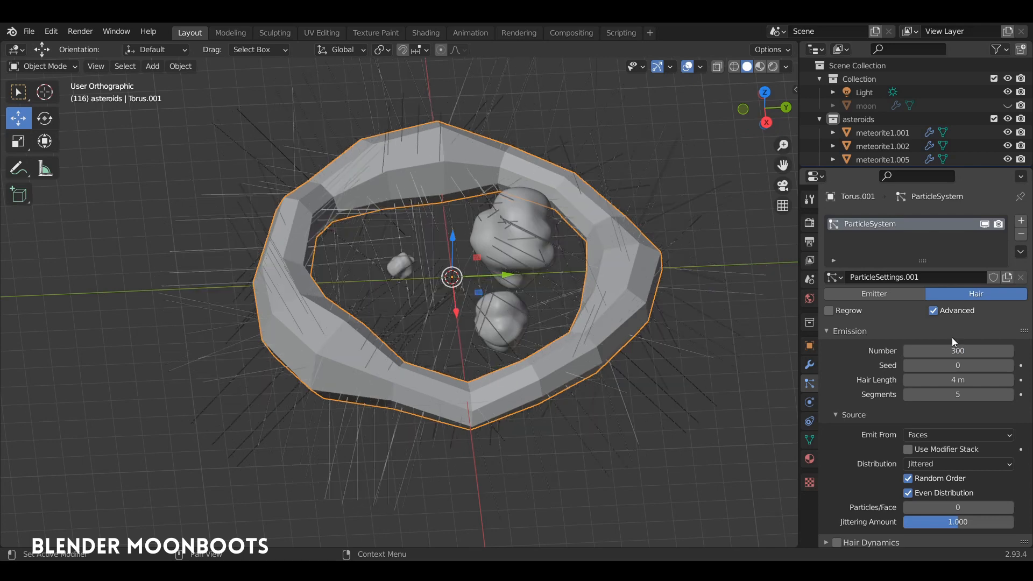
Set the torus hair particles to emit from Volume and disable Random Order and Even Distribution
scroll(889, 367, down, 4)
scroll(889, 367, down, 1)
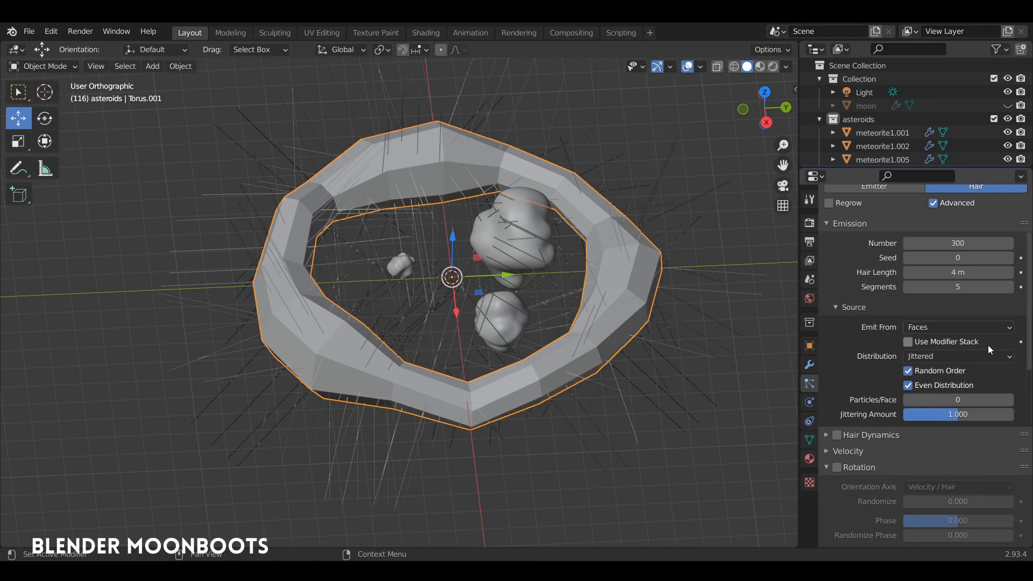
click(944, 328)
click(945, 371)
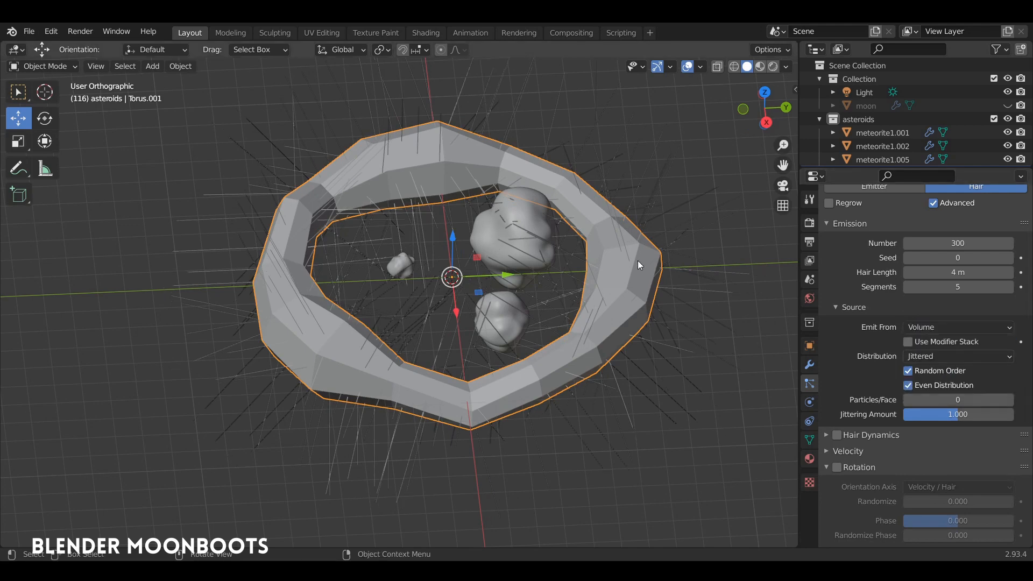
mouse_move(623, 270)
middle_down()
mouse_move(630, 253)
mouse_move(618, 275)
middle_up()
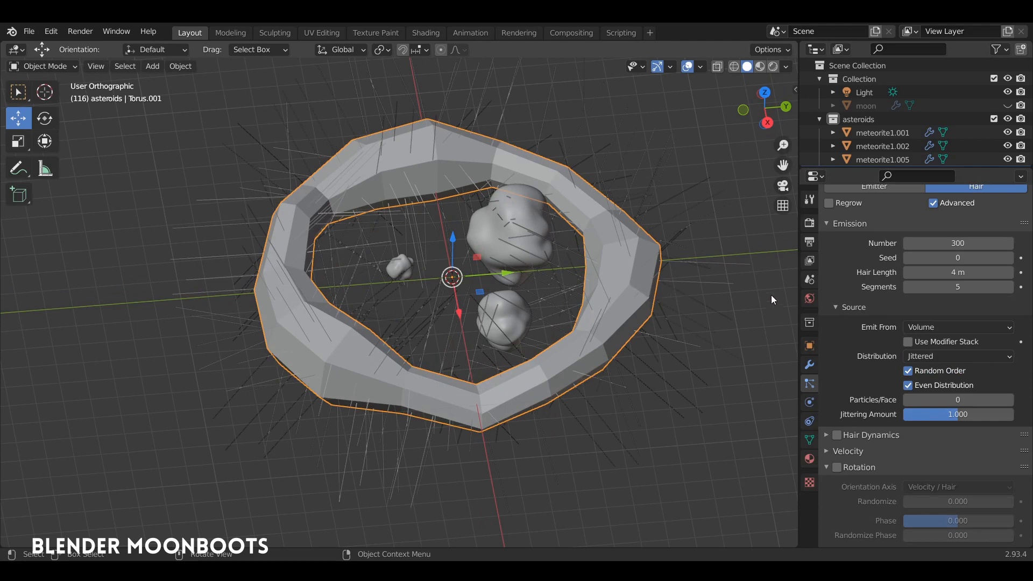
scroll(851, 353, down, 3)
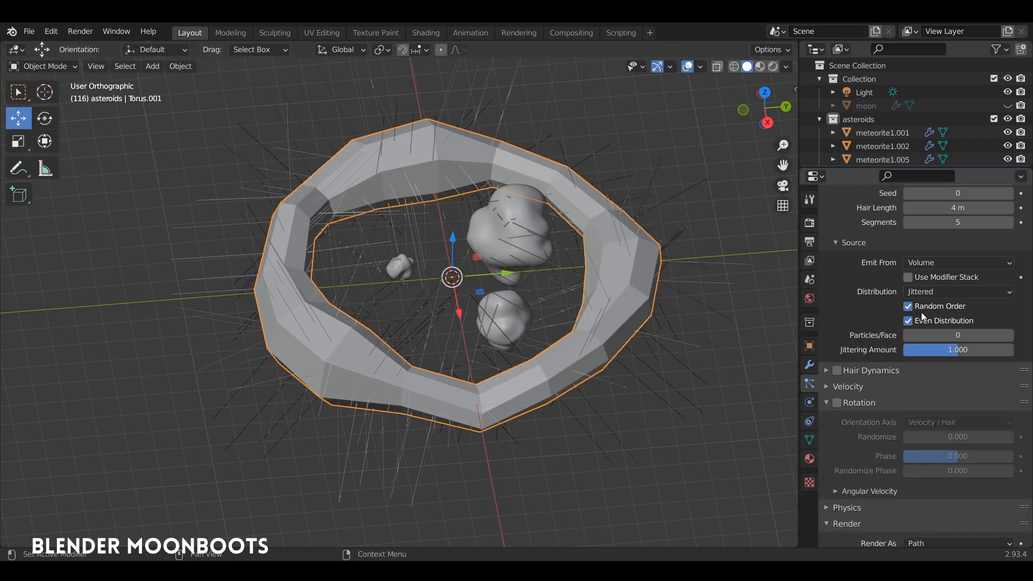
click(909, 307)
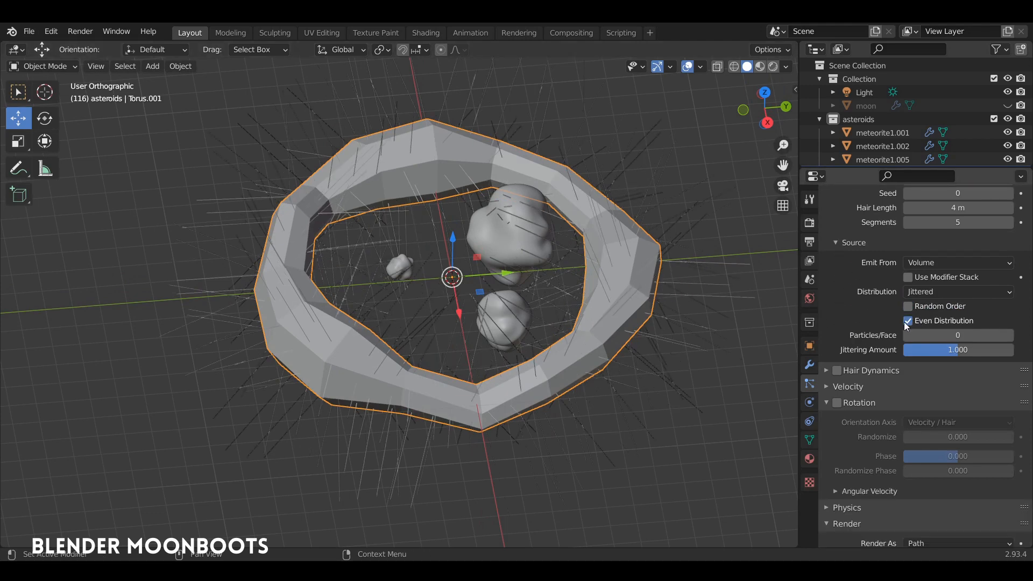
click(909, 321)
Enable particle rotation with the Normal orientation axis and set Randomize to 1.000
scroll(846, 331, down, 6)
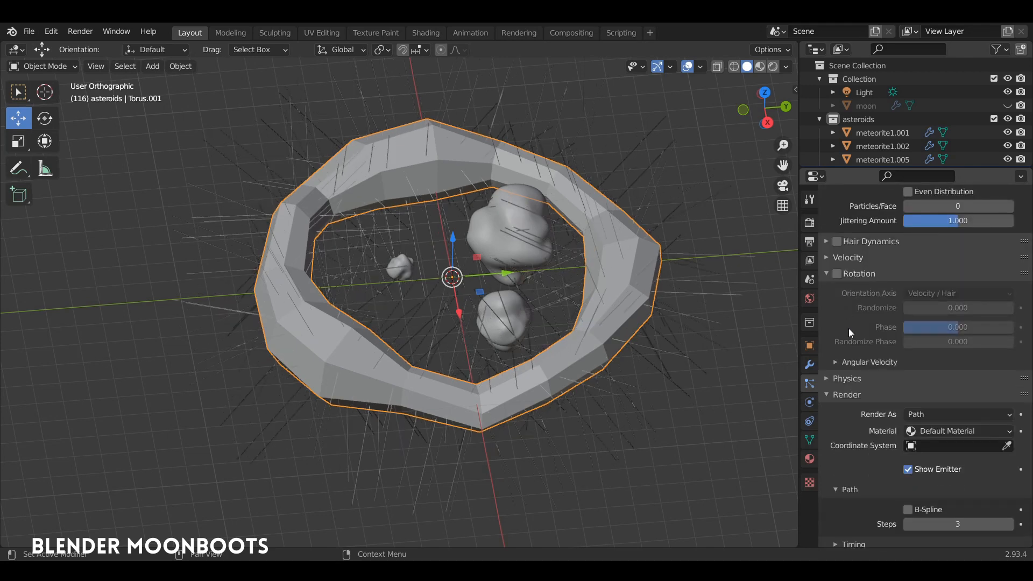
click(838, 274)
click(921, 294)
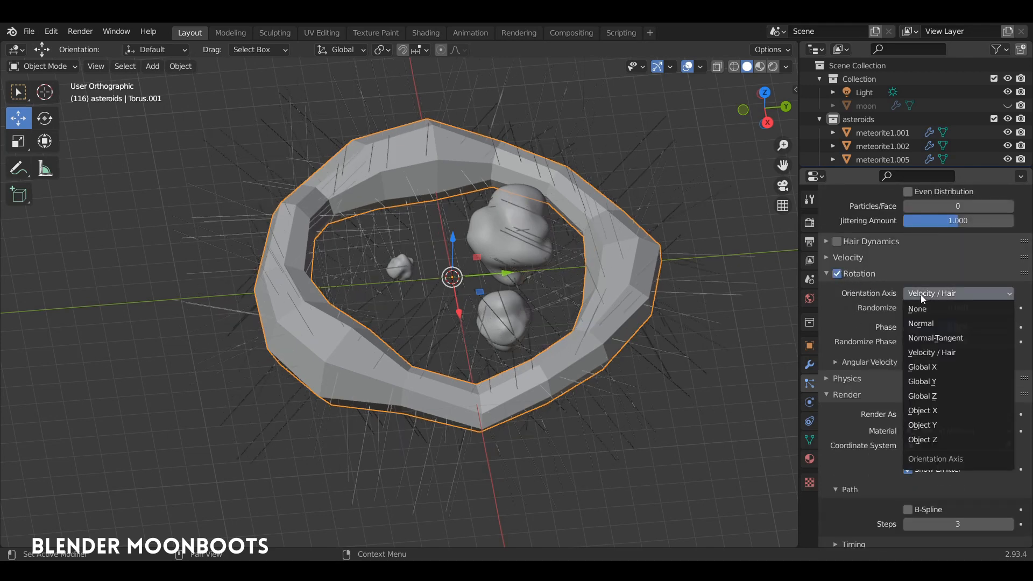
click(929, 325)
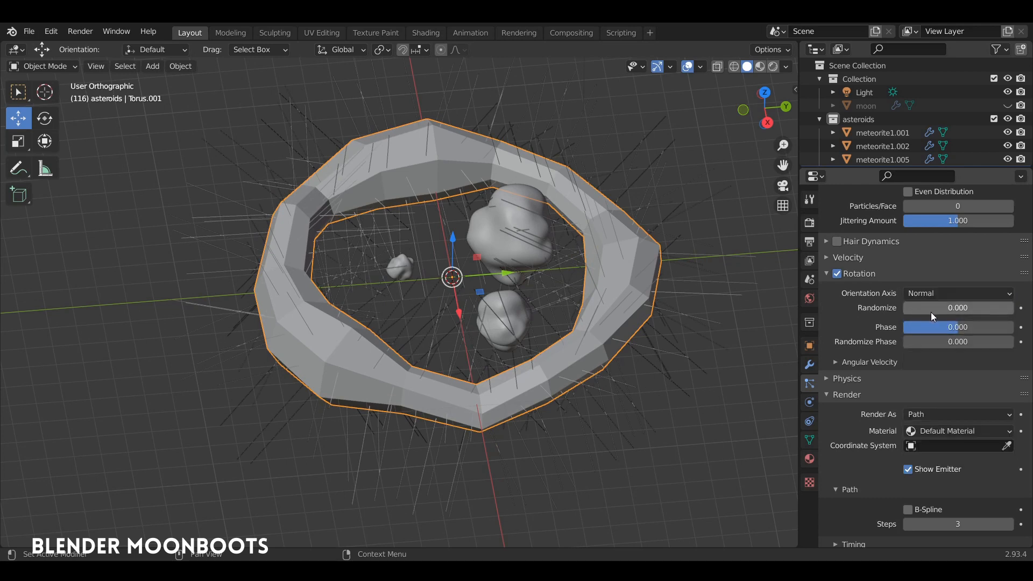
drag(964, 313, 1022, 312)
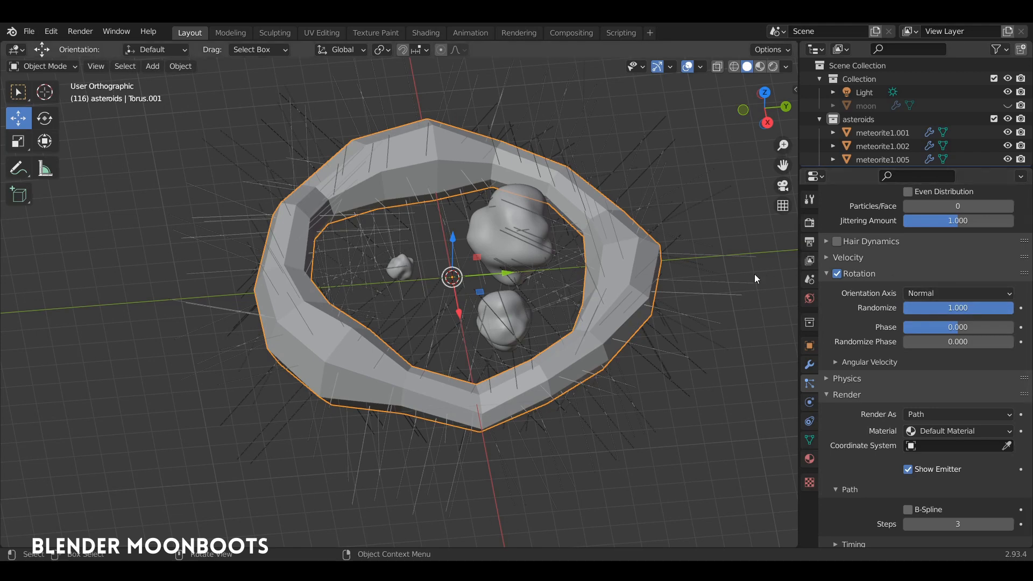
mouse_move(755, 273)
middle_down()
mouse_move(735, 264)
mouse_move(746, 263)
middle_up()
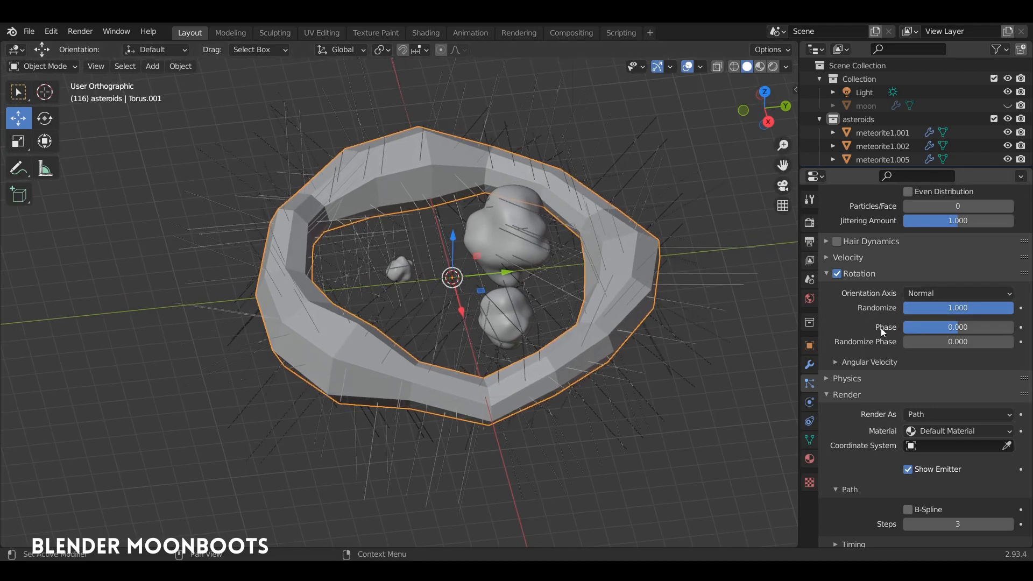
Render the particles as a Collection, using asteroids as the instance collection
scroll(847, 341, down, 4)
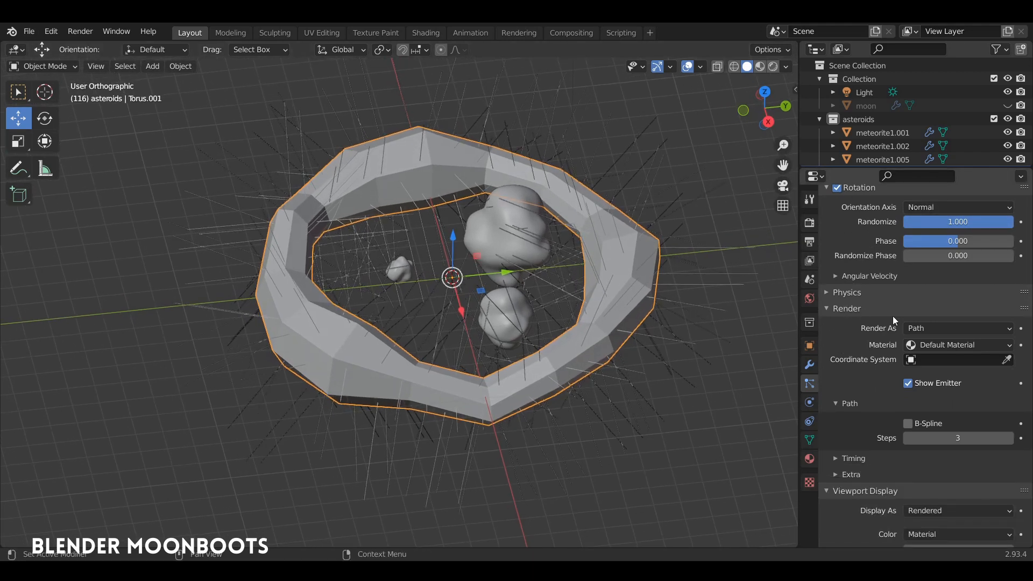
click(931, 328)
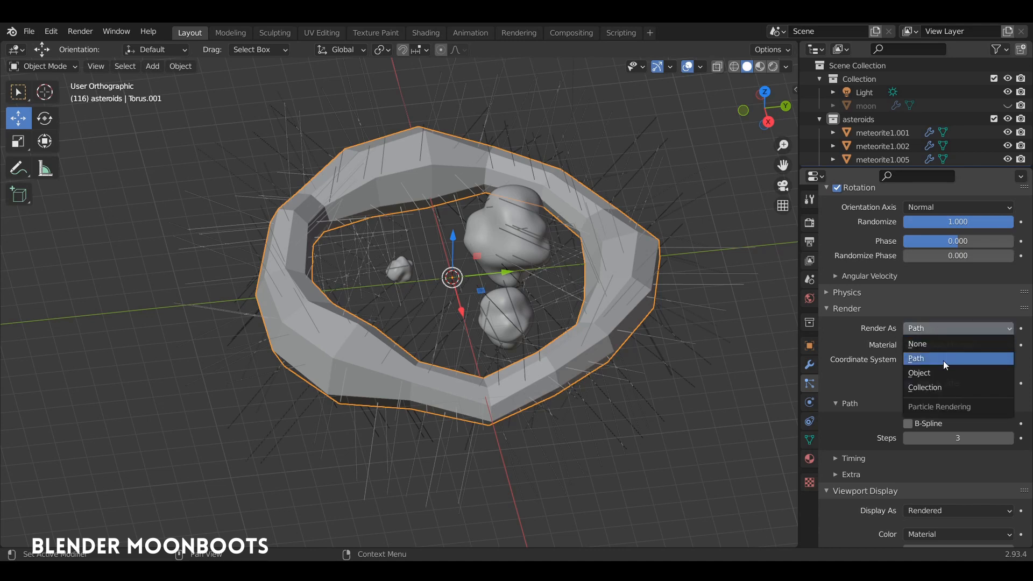
click(925, 387)
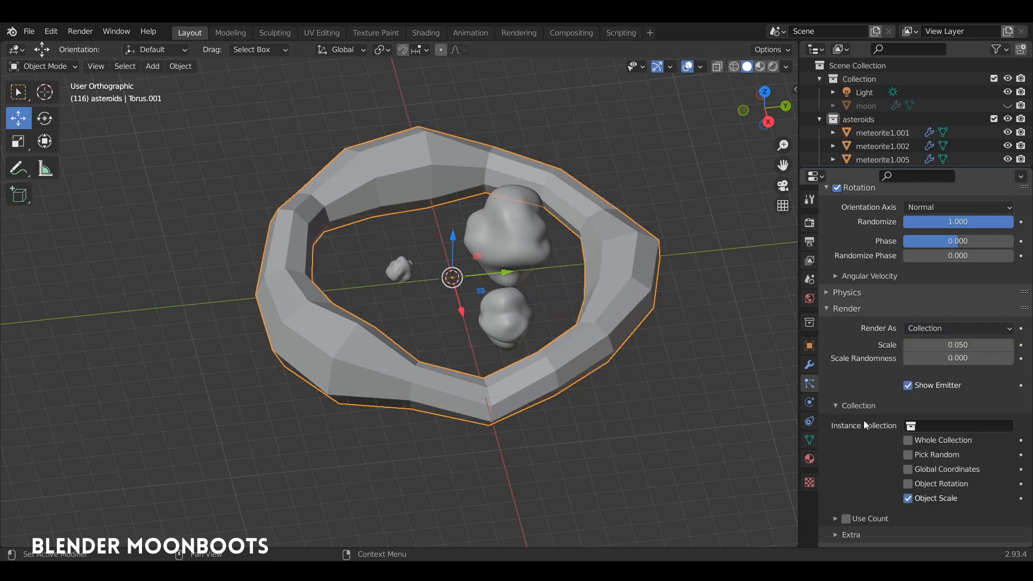
click(927, 425)
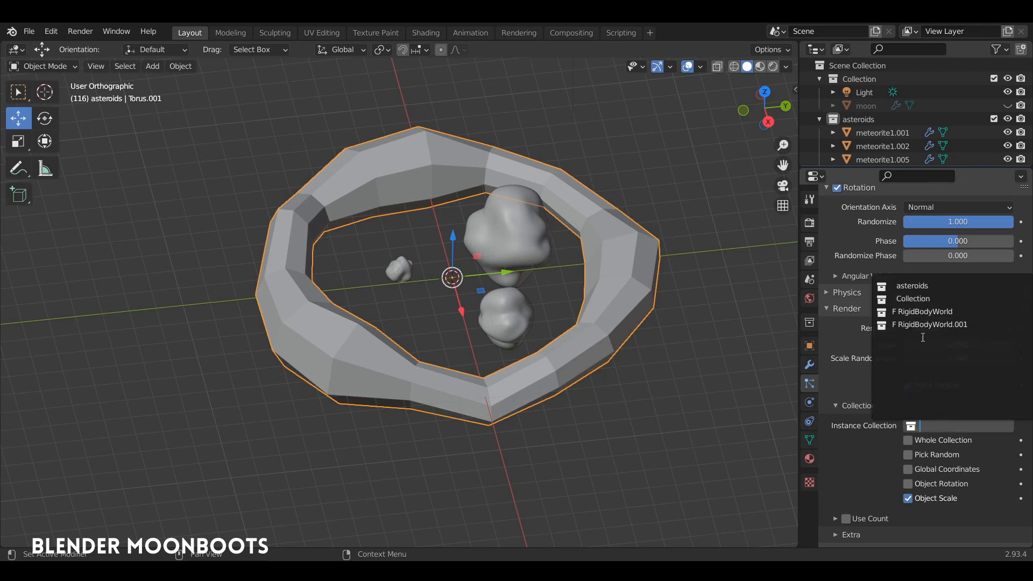
click(912, 285)
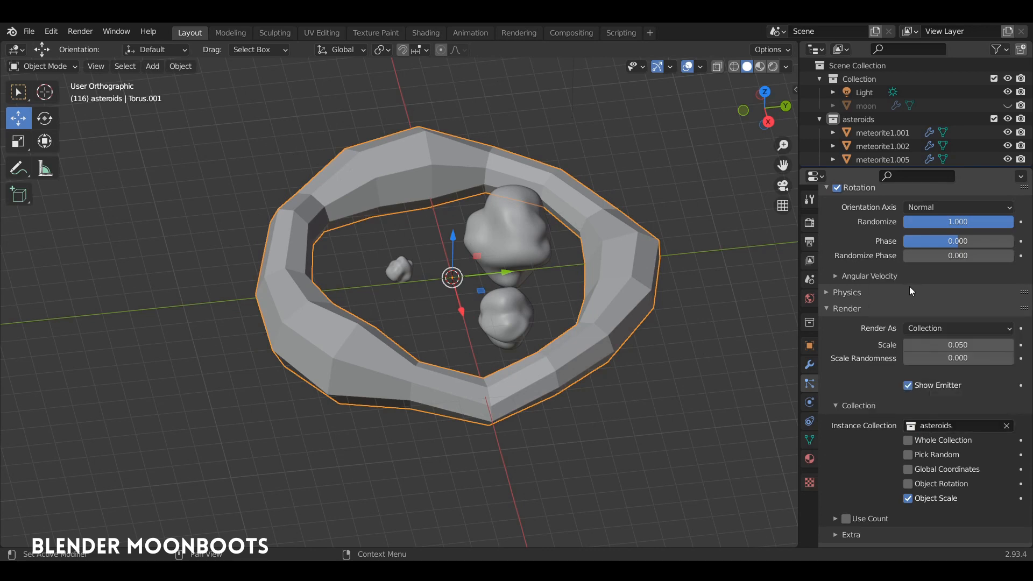
Move Torus.001 out of the asteroids collection into the main Collection
middle_drag(700, 294, 693, 318)
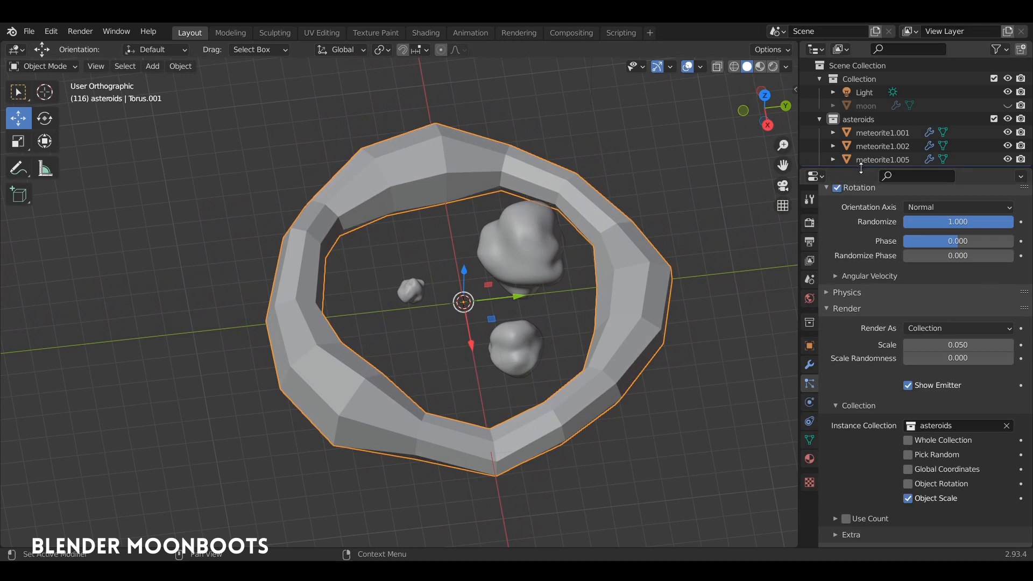
drag(861, 168, 861, 217)
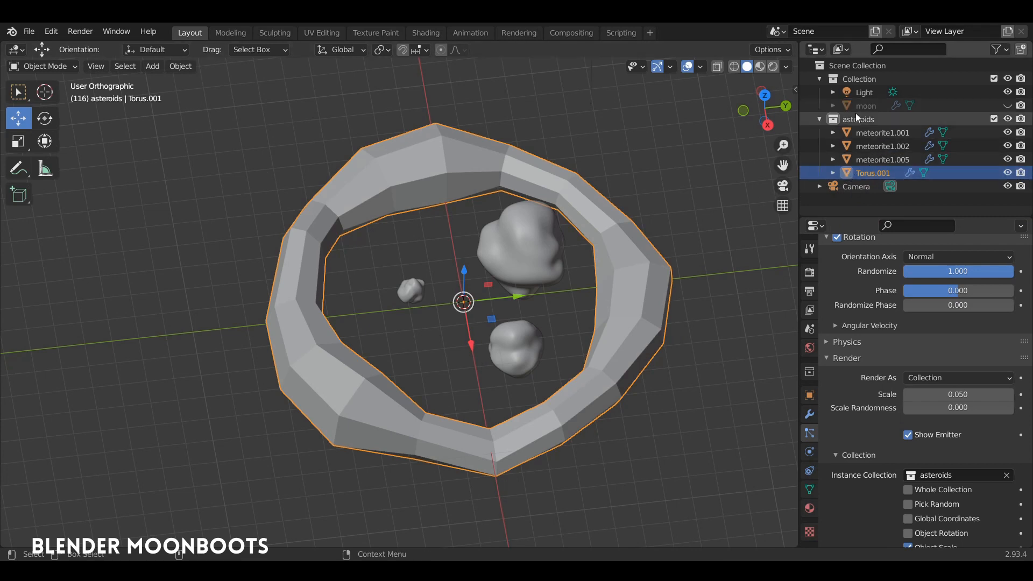
click(847, 173)
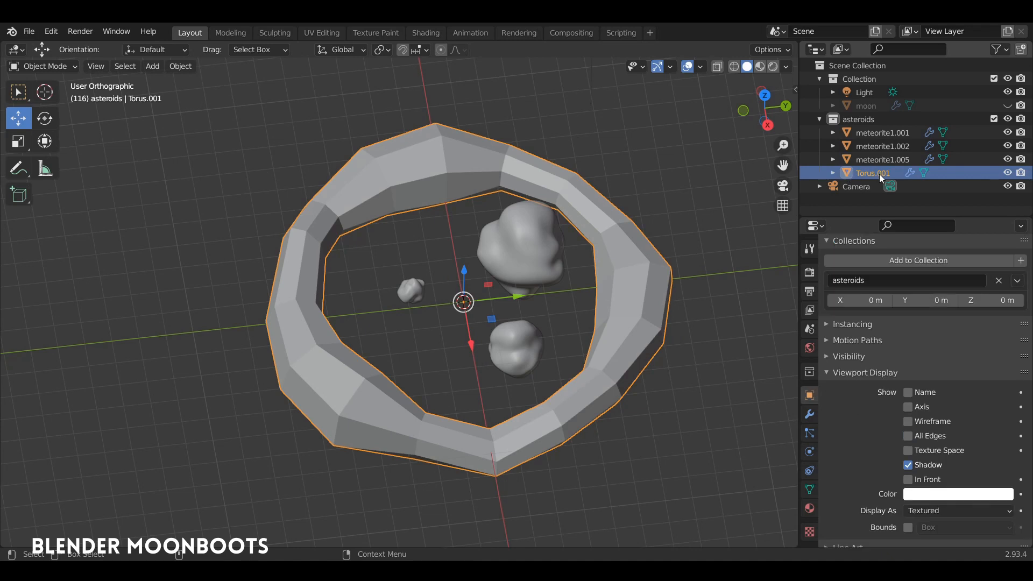
drag(851, 175, 869, 175)
drag(892, 174, 865, 78)
middle_drag(693, 186, 677, 215)
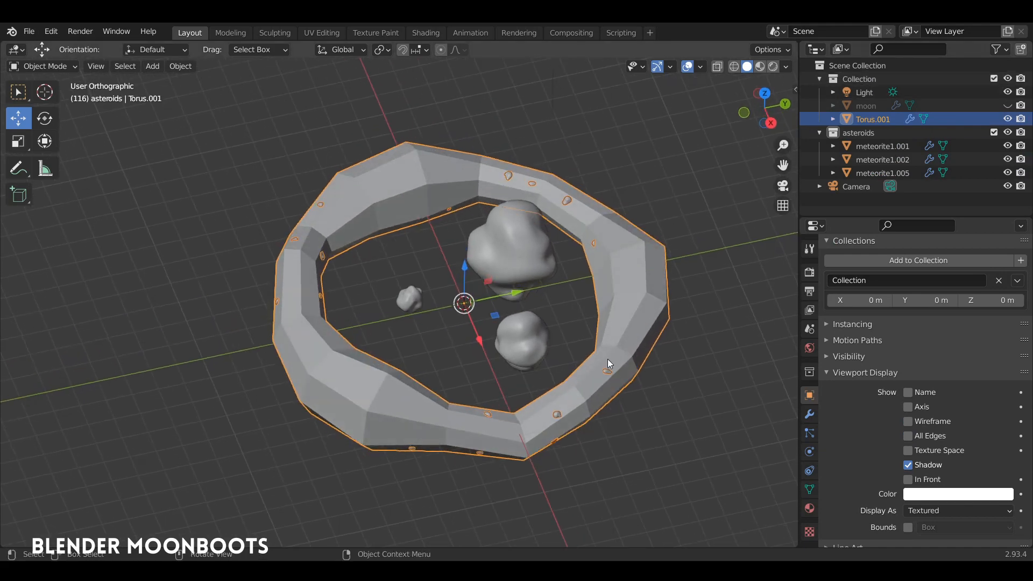
middle_drag(647, 330, 685, 325)
Hide the torus emitter in the particle system's render settings
scroll(858, 376, down, 1)
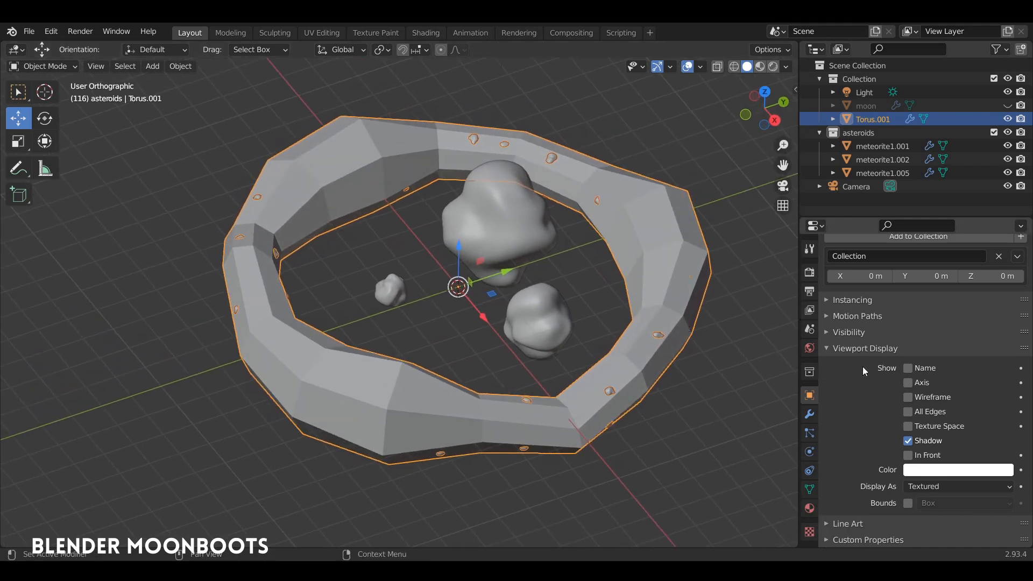
scroll(860, 375, up, 5)
scroll(860, 370, up, 4)
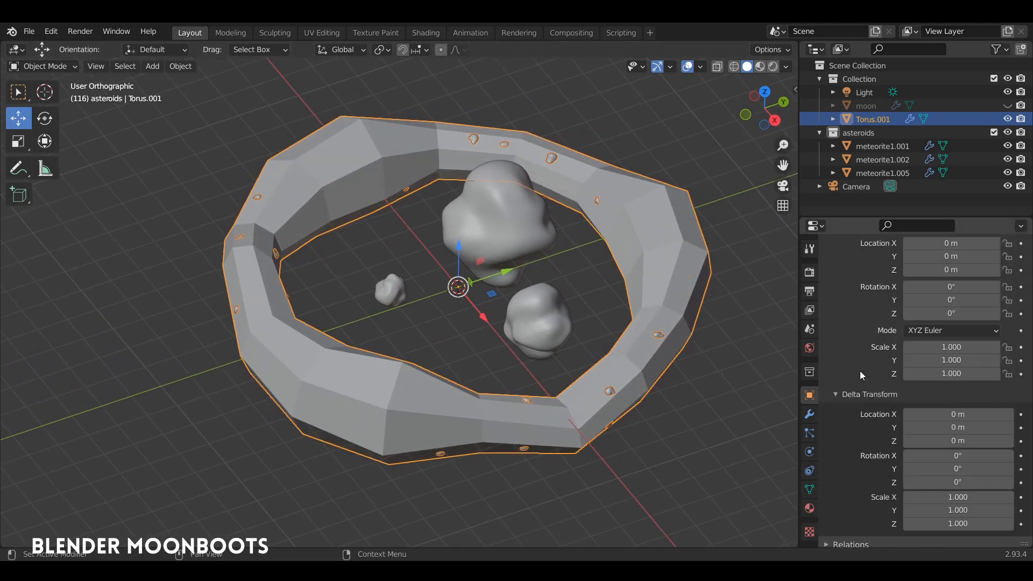
scroll(860, 370, down, 2)
click(811, 437)
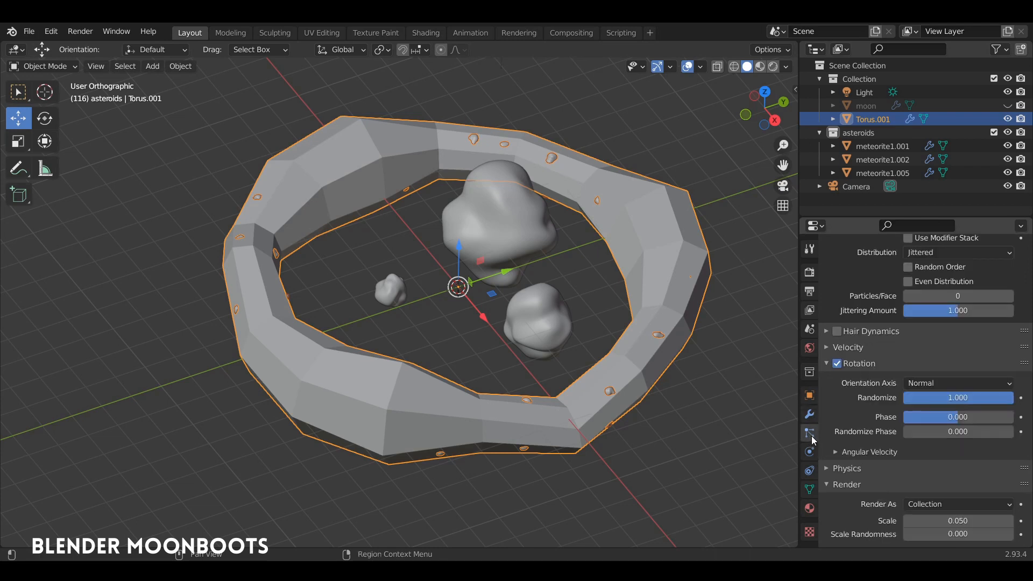
scroll(865, 409, down, 12)
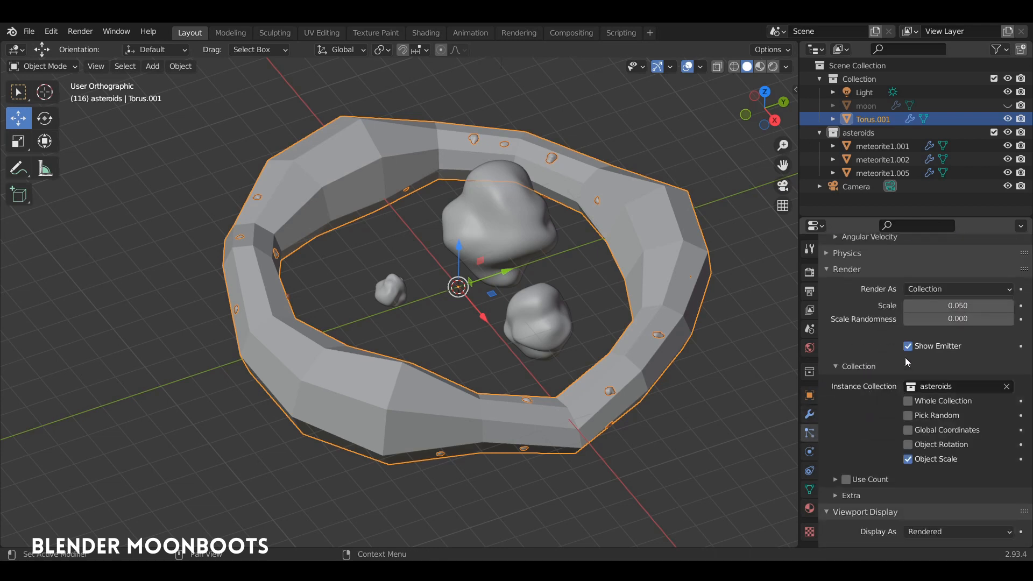
scroll(905, 358, up, 3)
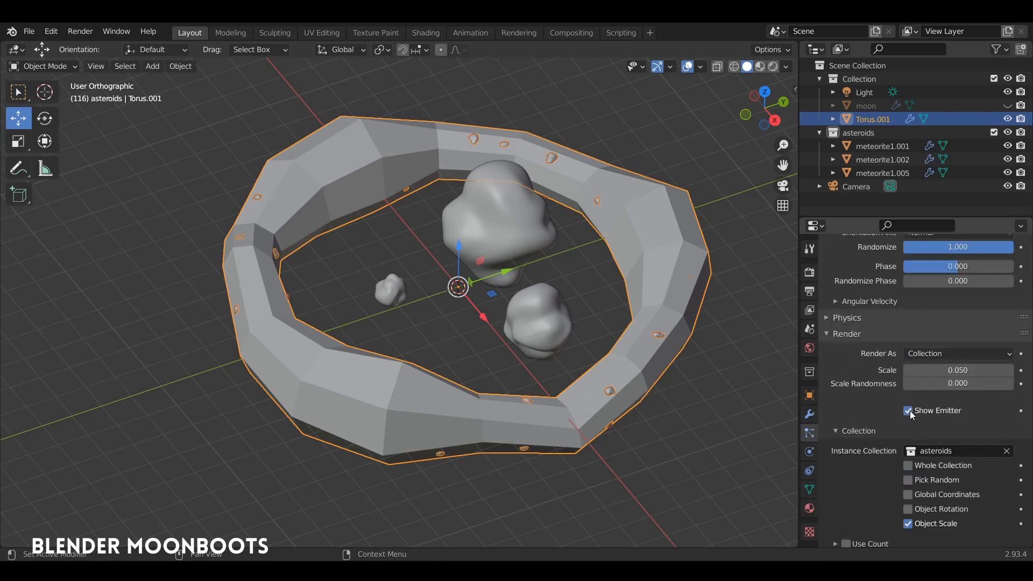
Hide the torus emitter in the particle system's viewport display and keep the solid shading
scroll(909, 407, down, 4)
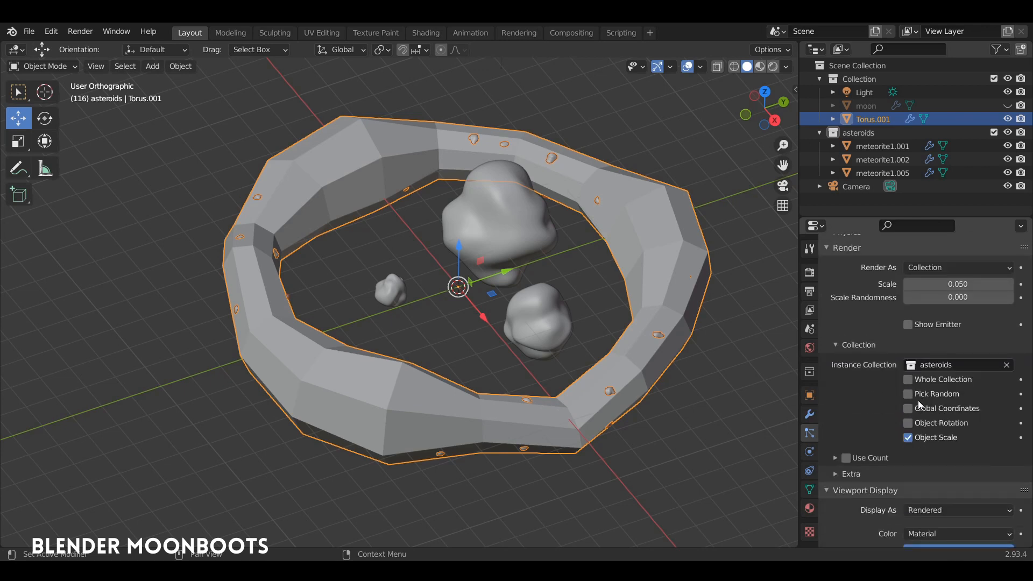
scroll(910, 406, down, 7)
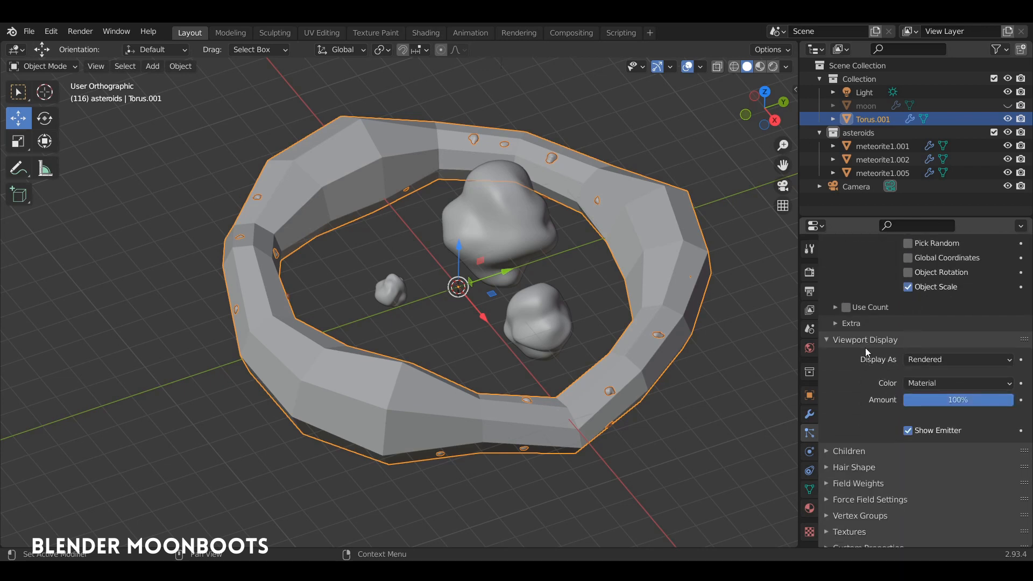
scroll(867, 350, down, 1)
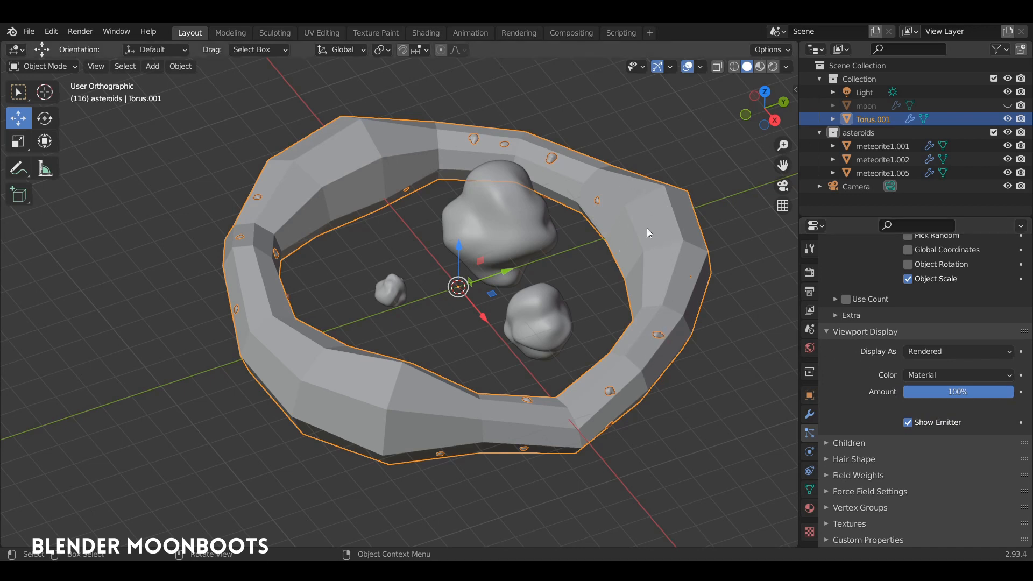
click(908, 423)
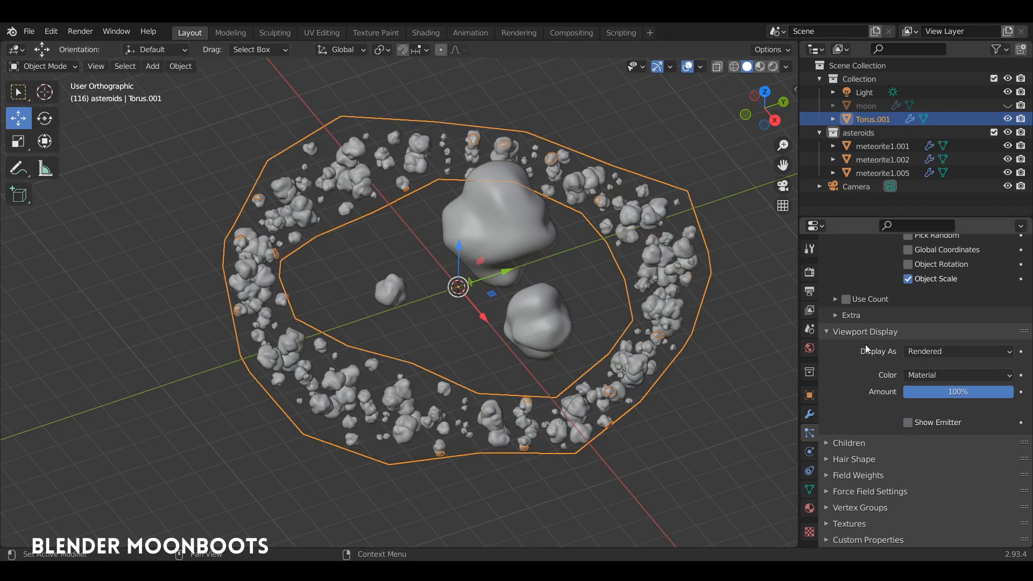
click(770, 66)
click(747, 67)
mouse_move(619, 202)
middle_down()
mouse_move(628, 231)
mouse_move(666, 189)
mouse_move(655, 205)
middle_up()
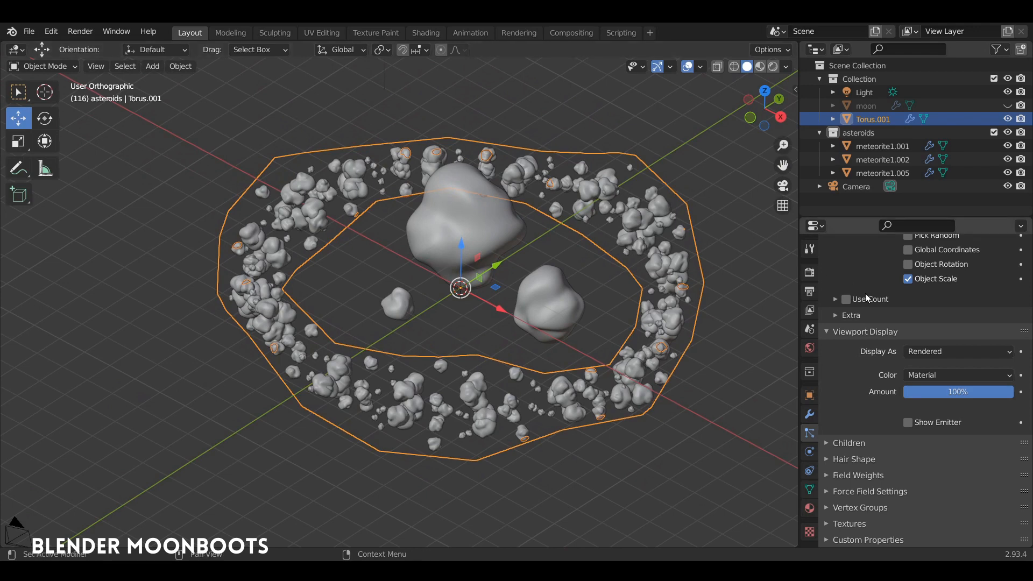
Set the scattered asteroids' render scale to 0.074 and their scale randomness to 1.000
scroll(862, 296, up, 10)
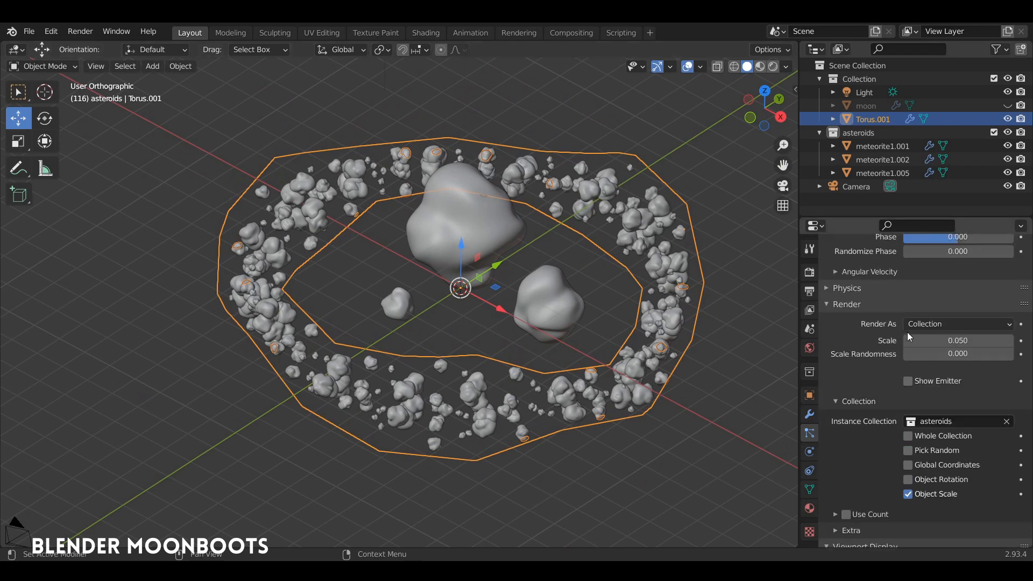
drag(906, 339, 1017, 362)
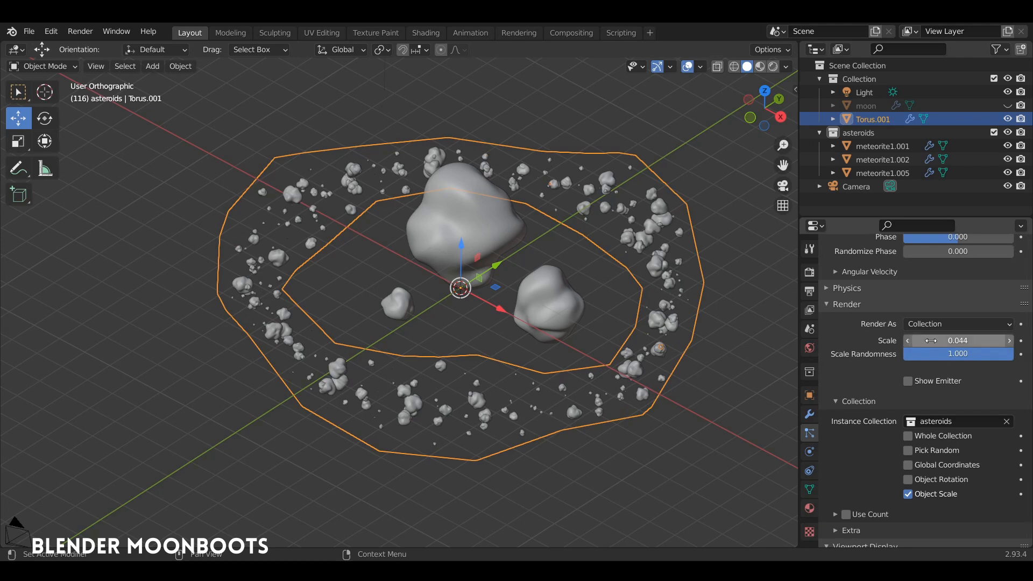
scroll(701, 335, up, 5)
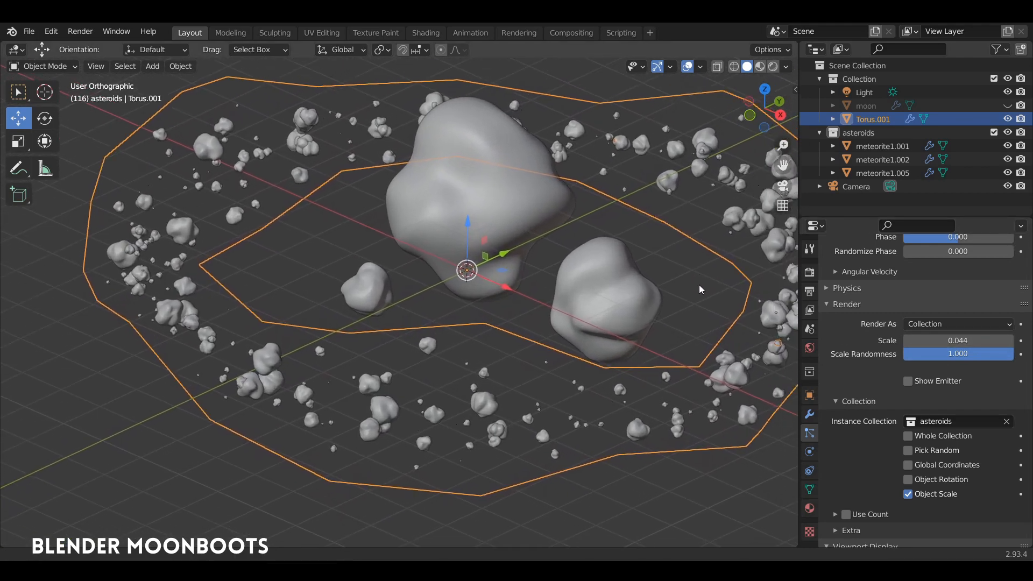
drag(908, 340, 989, 364)
middle_drag(791, 333, 684, 343)
scroll(683, 343, down, 2)
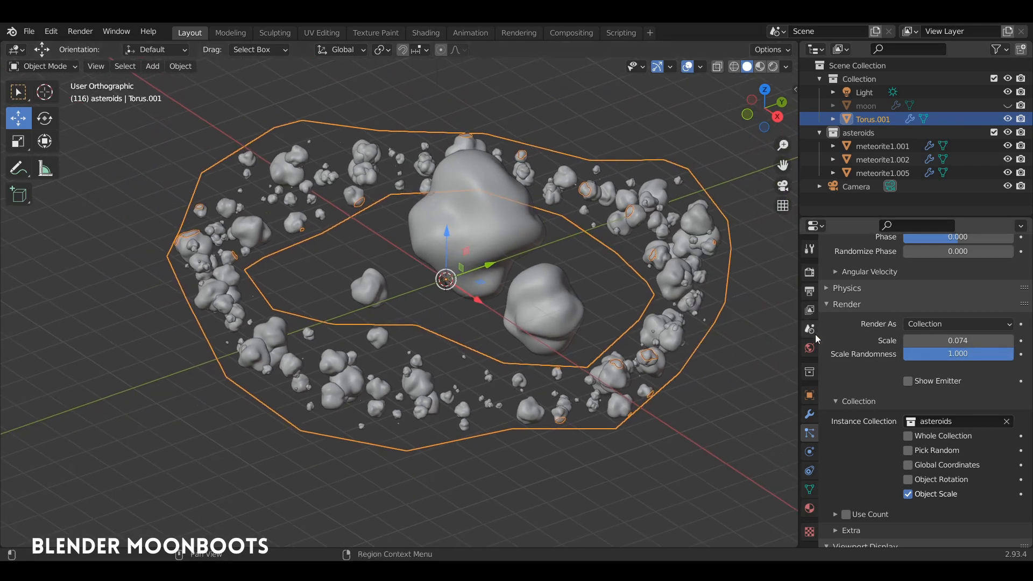
scroll(883, 364, down, 8)
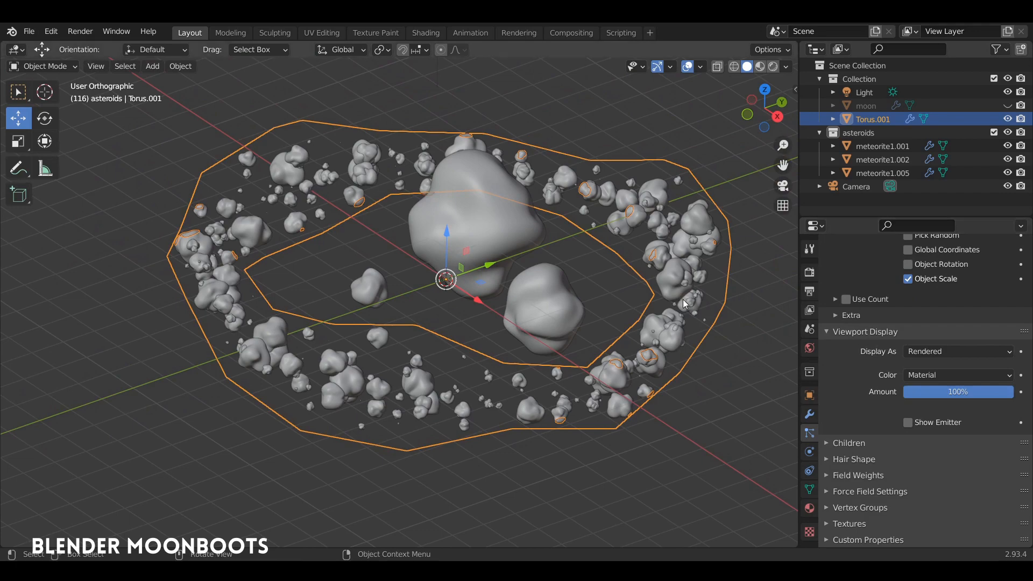
middle_drag(702, 304, 574, 283)
scroll(706, 306, up, 3)
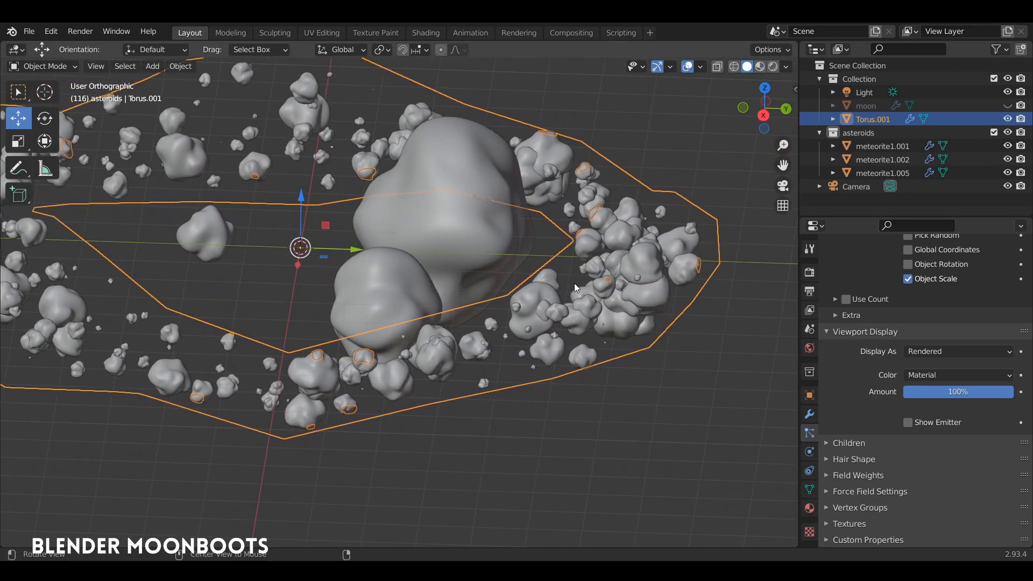
Select the meteorite1.002 asteroid inside the ring
scroll(574, 283, up, 3)
scroll(576, 259, down, 5)
middle_drag(634, 292, 702, 281)
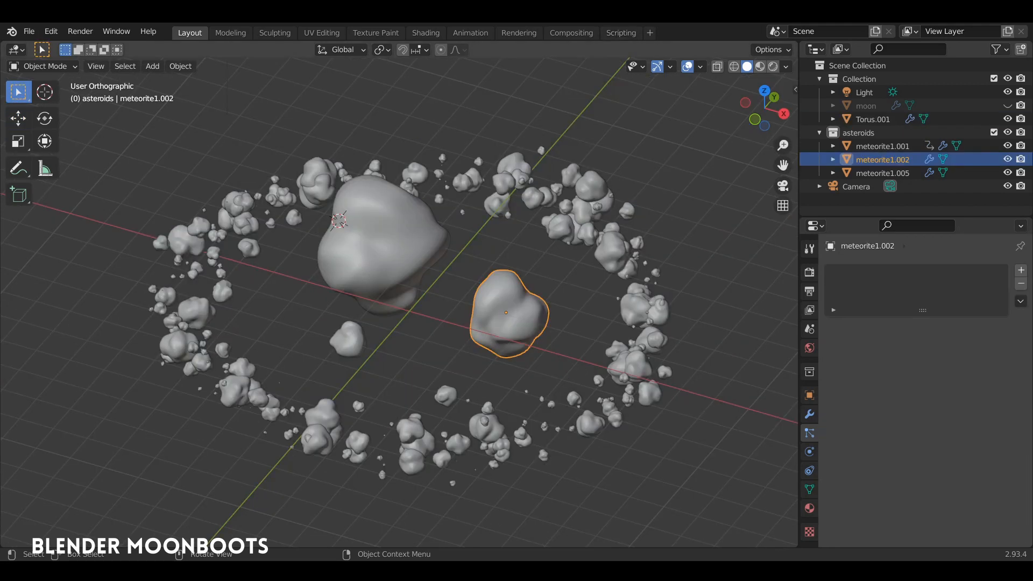
click(570, 436)
click(533, 321)
mouse_move(534, 322)
middle_down()
mouse_move(531, 312)
mouse_move(537, 321)
middle_up()
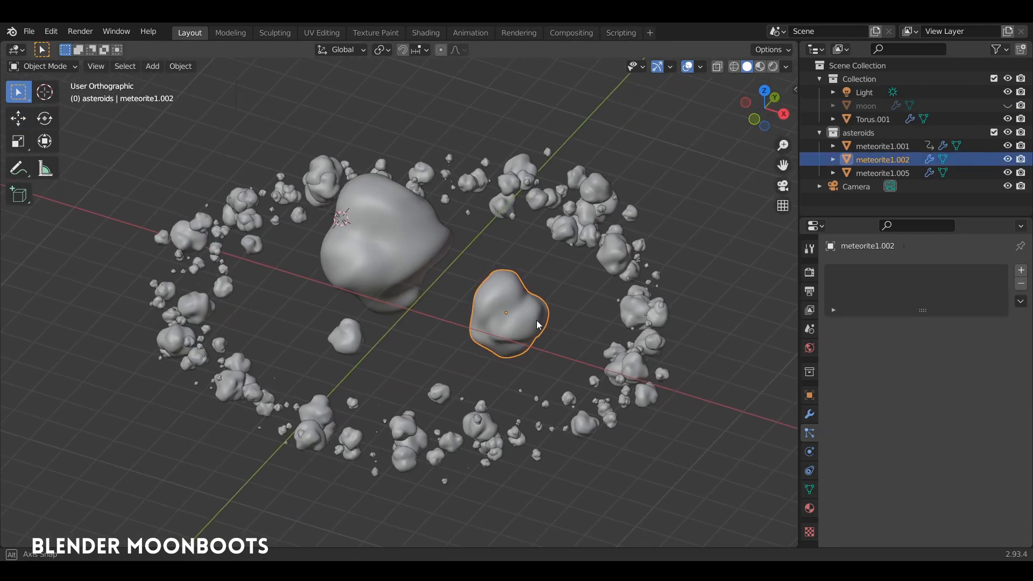
Split off an animation area beneath the 3D viewport and set it to the Timeline
drag(794, 45, 678, 388)
key(shift+F12)
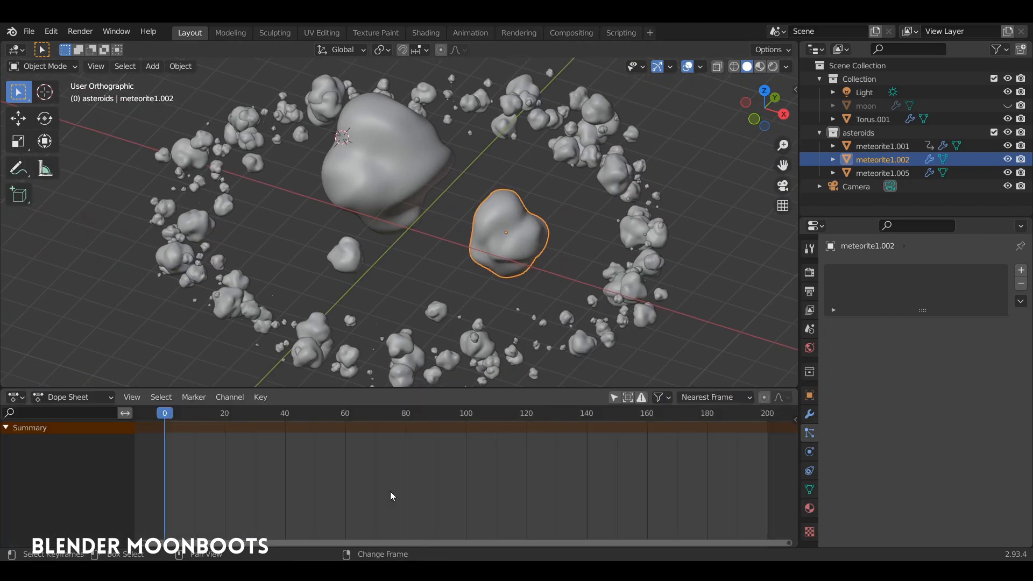
key(shift+F12)
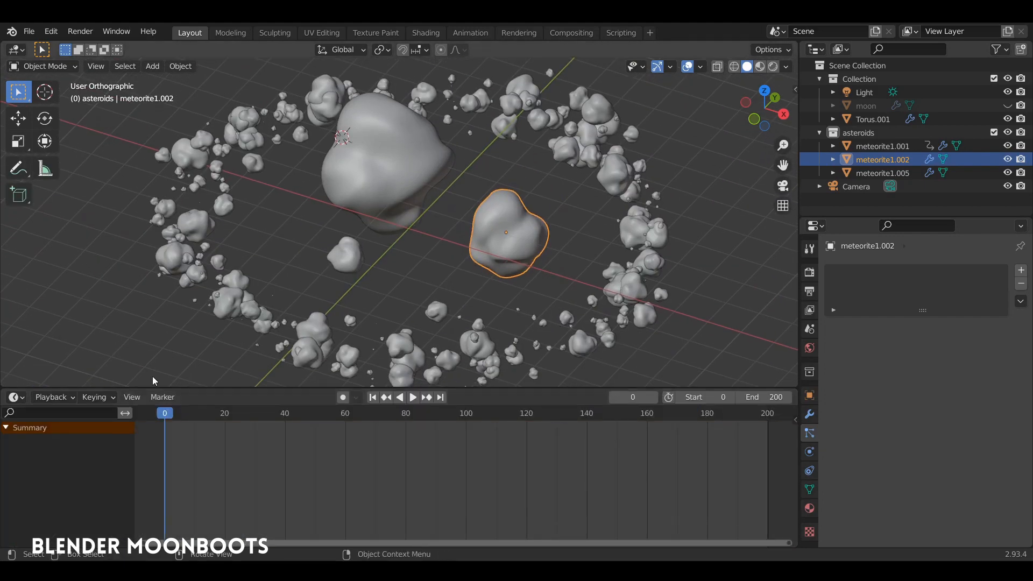
Play the animation and scrub through the timeline to frame 180
key(space)
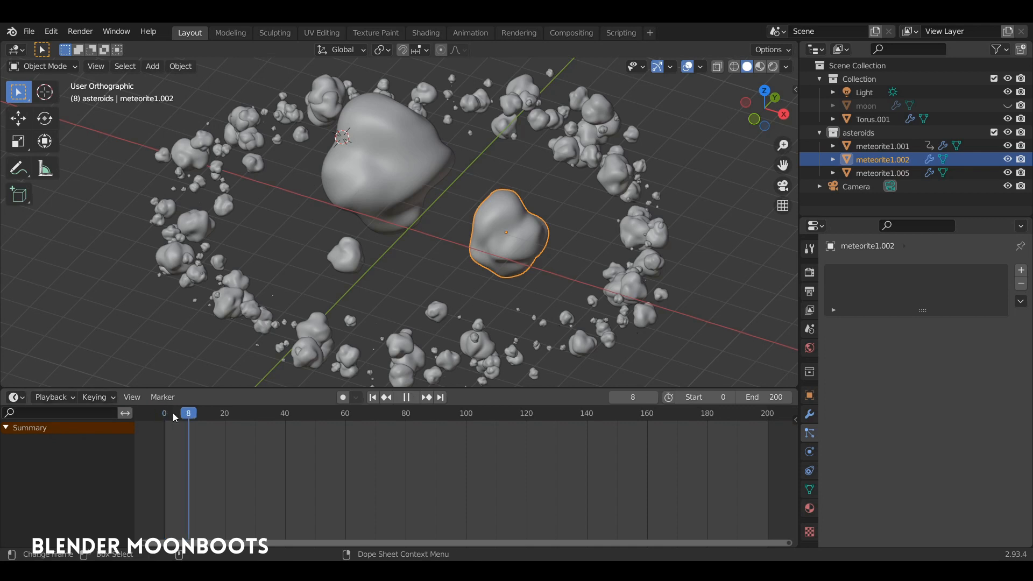
drag(168, 463, 306, 430)
key(space)
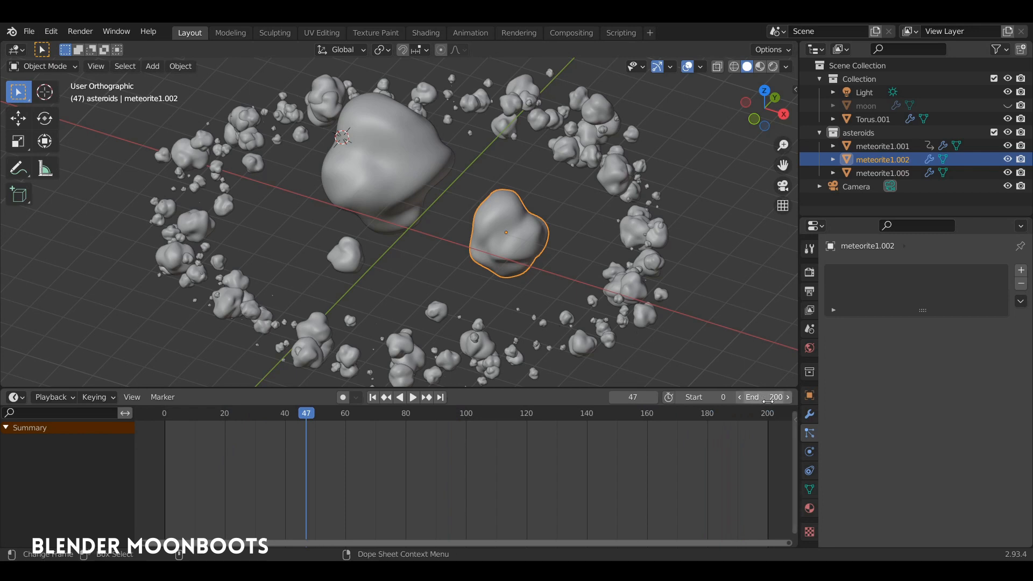
drag(309, 424, 706, 463)
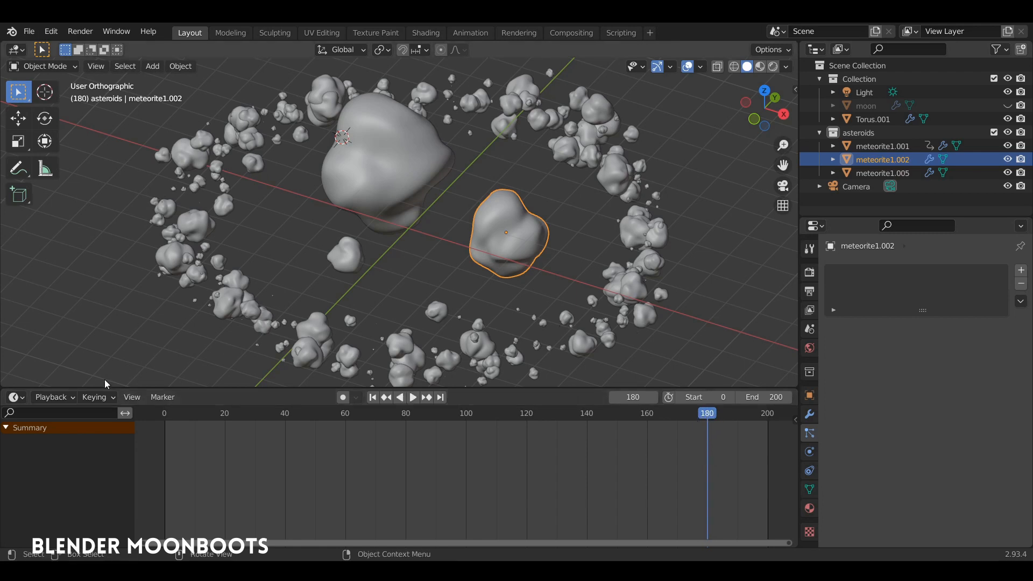
Examine the timeline's playback options for the start and end frame, and return to frame 0
click(53, 400)
mouse_move(706, 414)
mouse_down()
mouse_move(709, 426)
mouse_move(708, 416)
mouse_up()
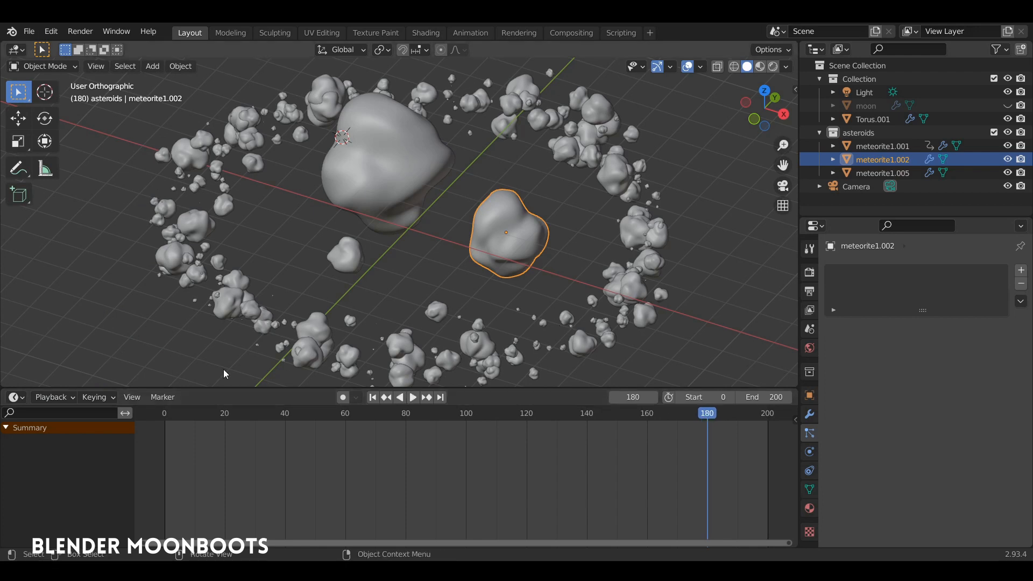
click(59, 396)
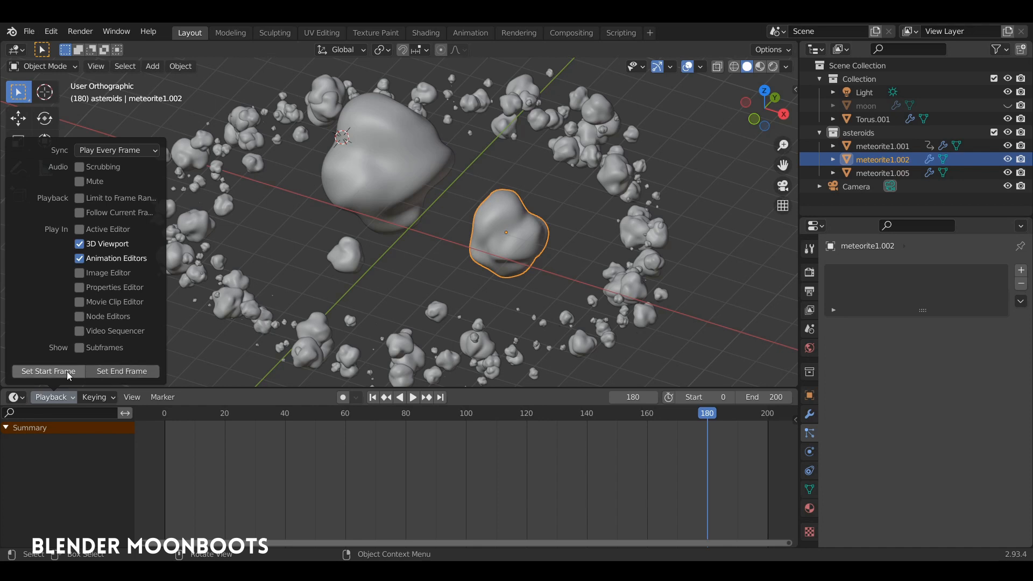
right_click(117, 371)
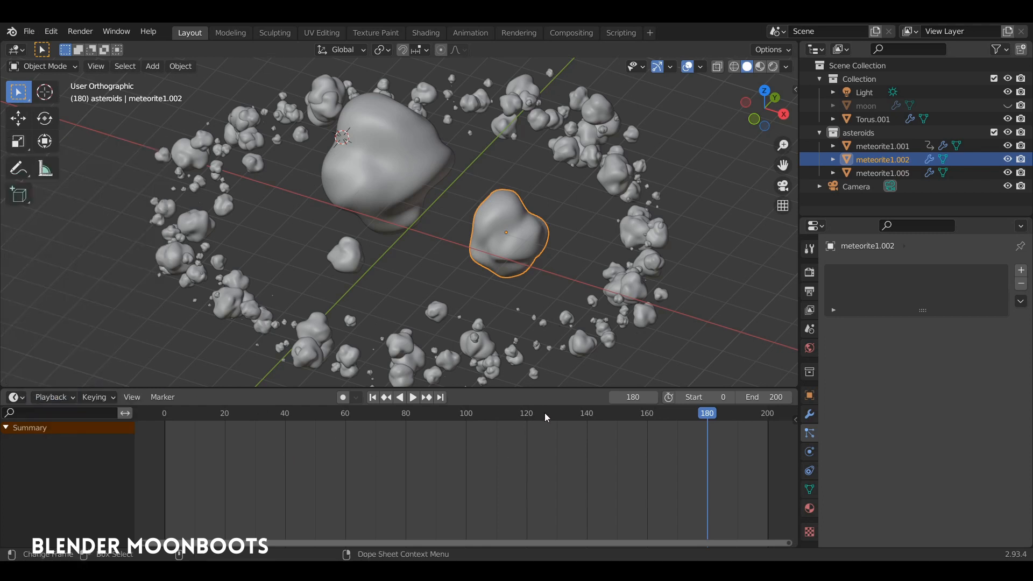
drag(544, 412, 132, 484)
key(space)
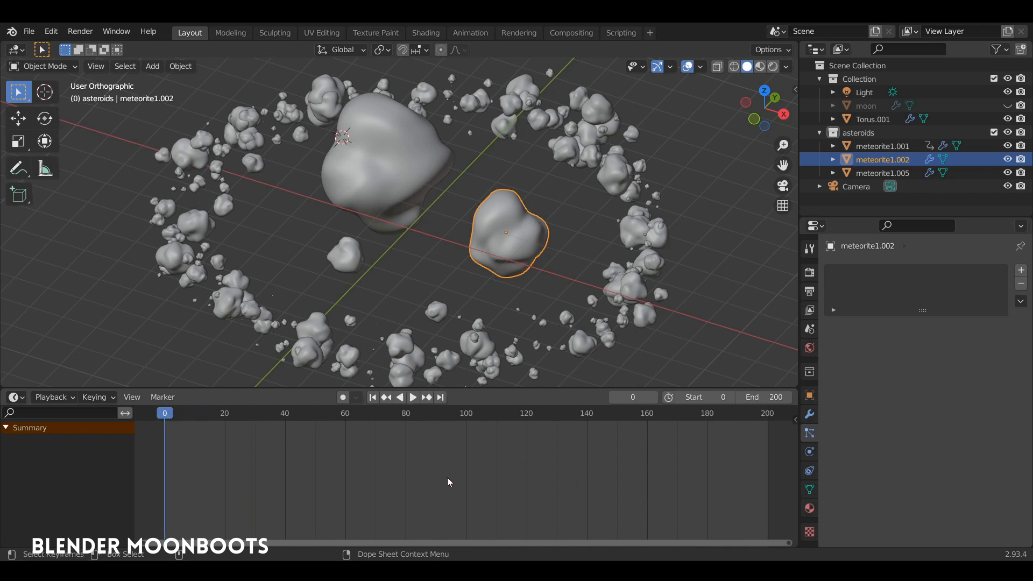
Switch the timeline to the Dope Sheet and insert a Rotation keyframe on meteorite1.002 at frame 0
key(shift+F12)
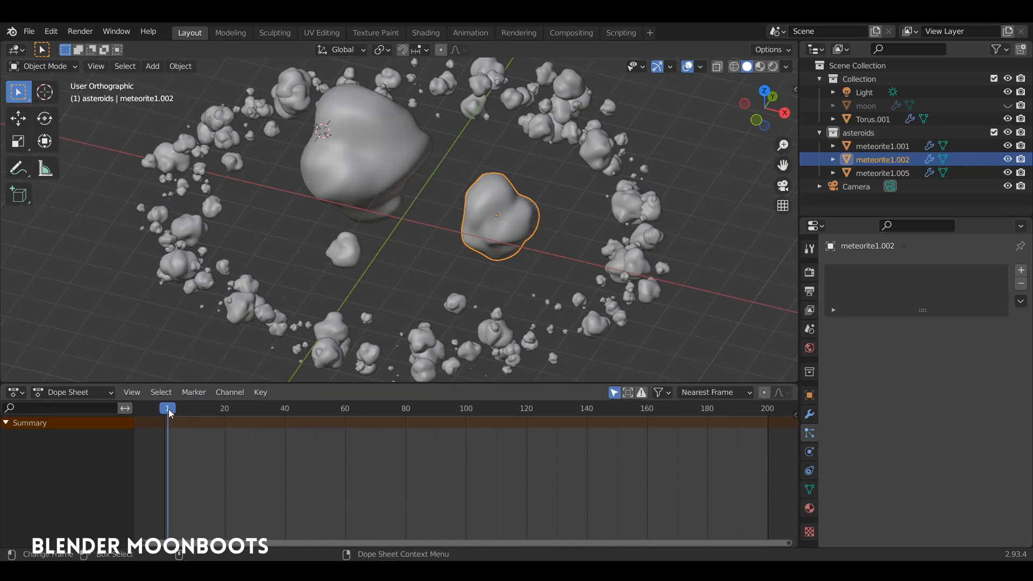
drag(169, 410, 143, 445)
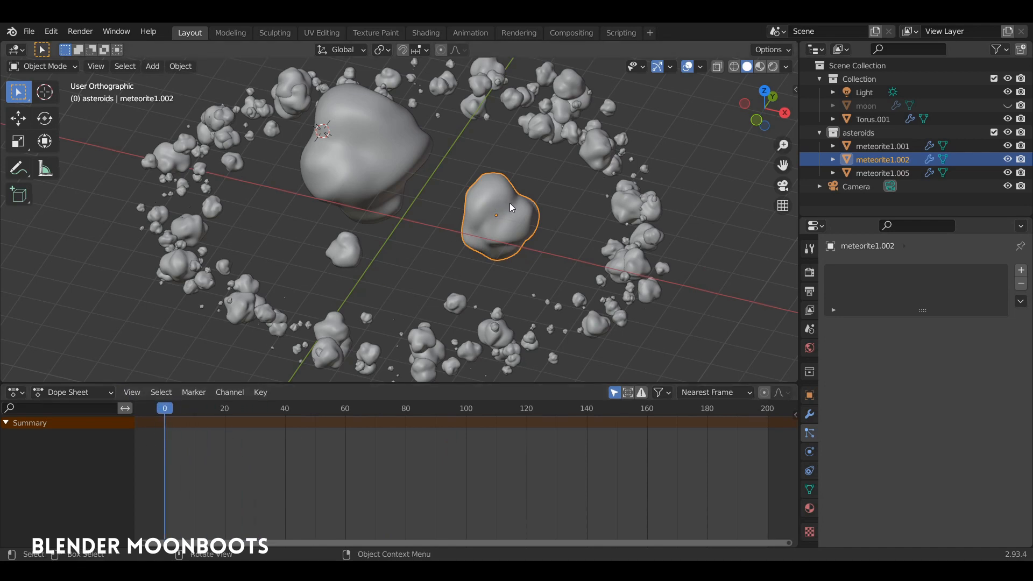
key(i)
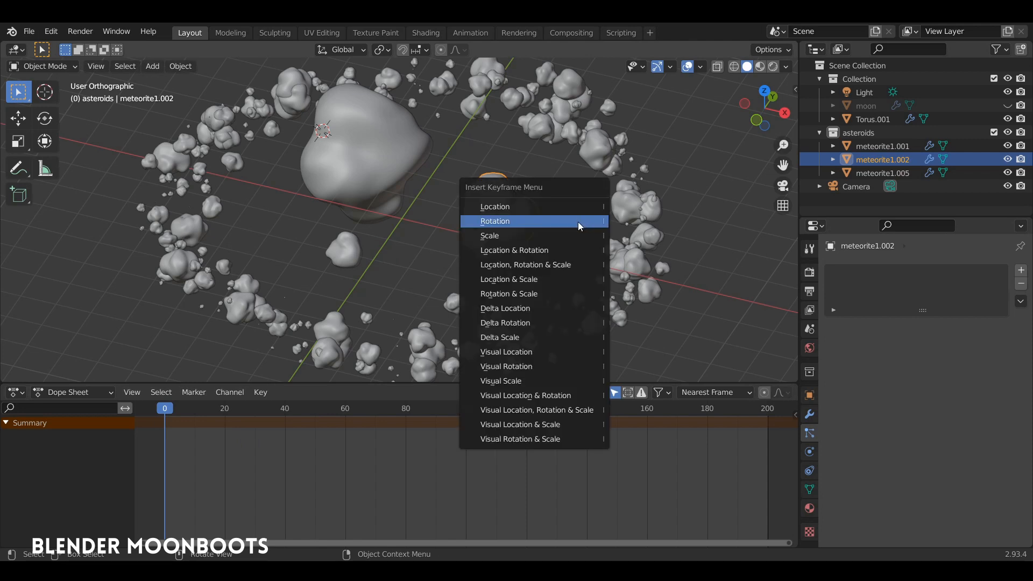
click(576, 221)
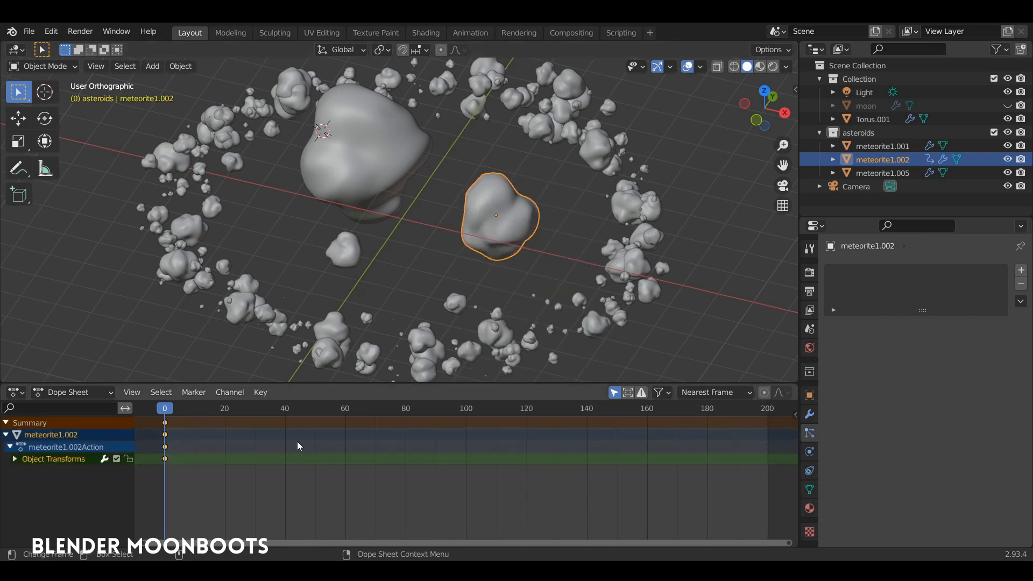
Rotate meteorite1.002 by 360° about the global X axis at frame 200 and insert a Rotation keyframe there
key(shift+Right)
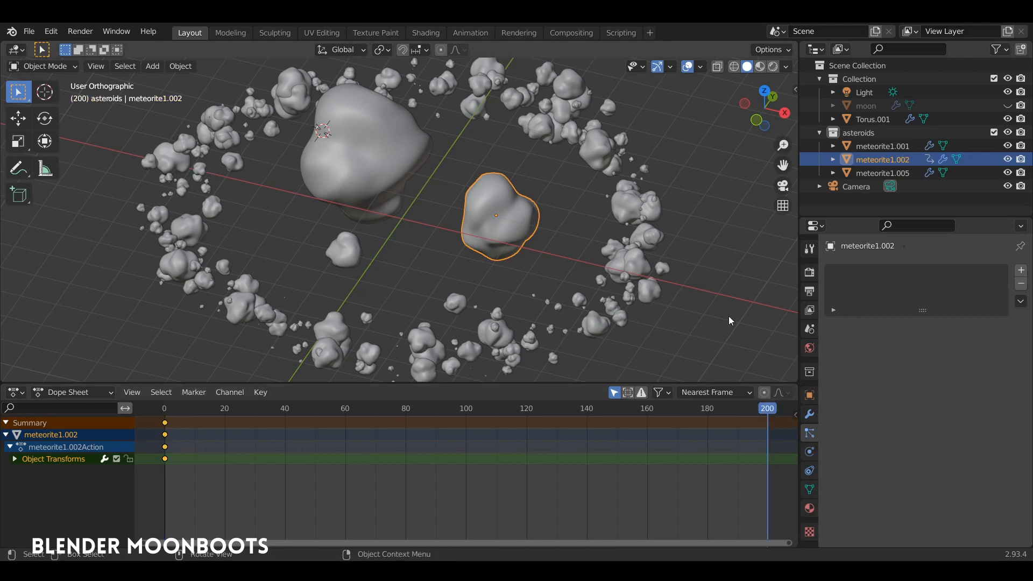
middle_drag(545, 235, 549, 234)
text(r)
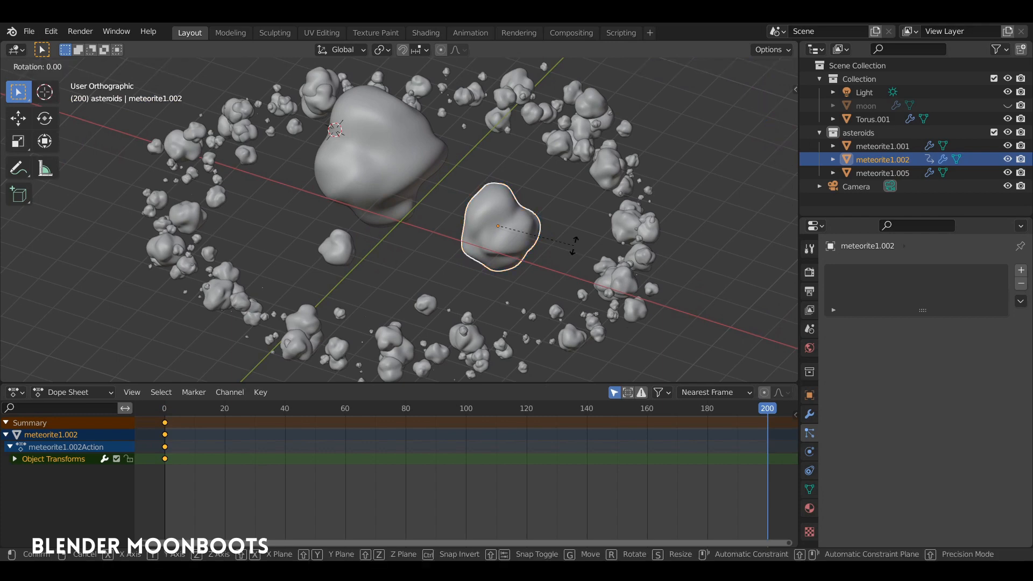
text(x360)
key(Return)
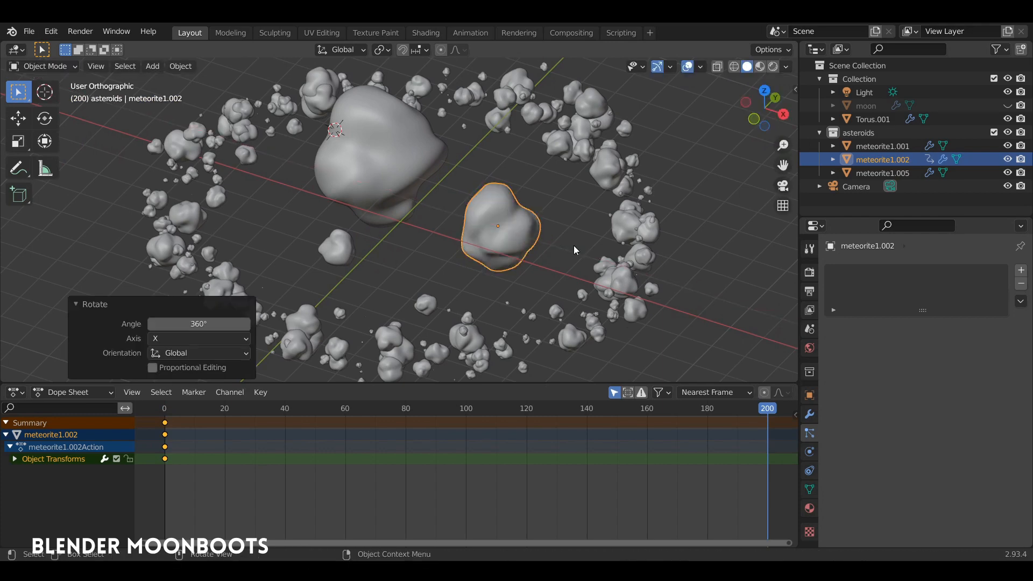
middle_drag(513, 240, 541, 225)
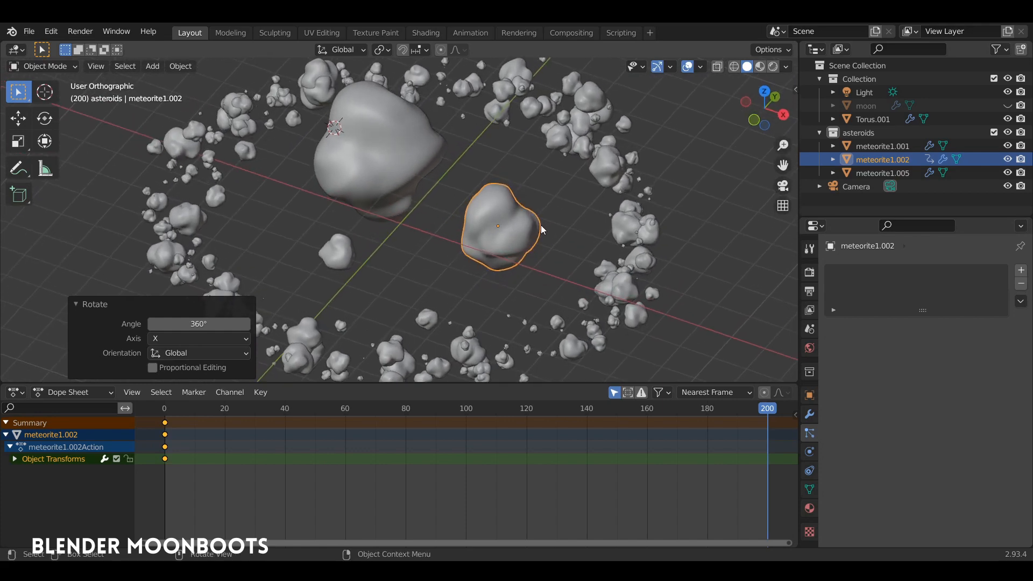
key(i)
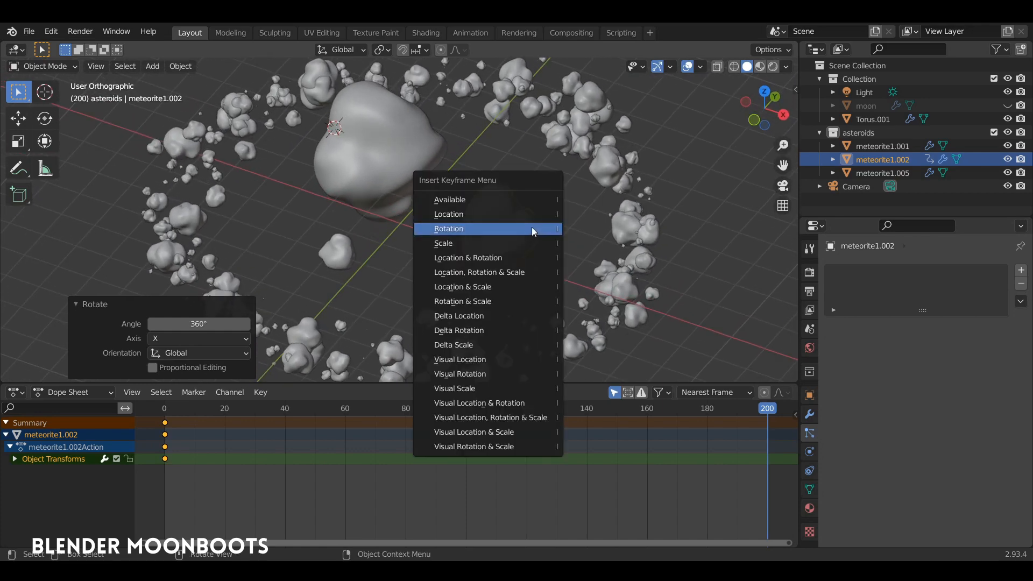
click(530, 228)
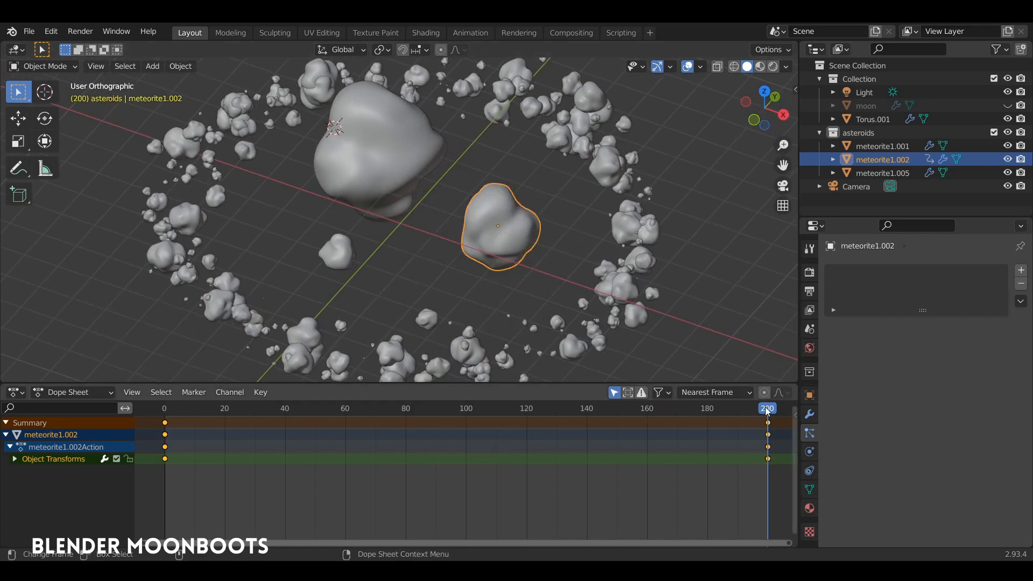
Play and scrub through meteorite1.002's rotation animation, and return to frame 0
drag(747, 409, 171, 415)
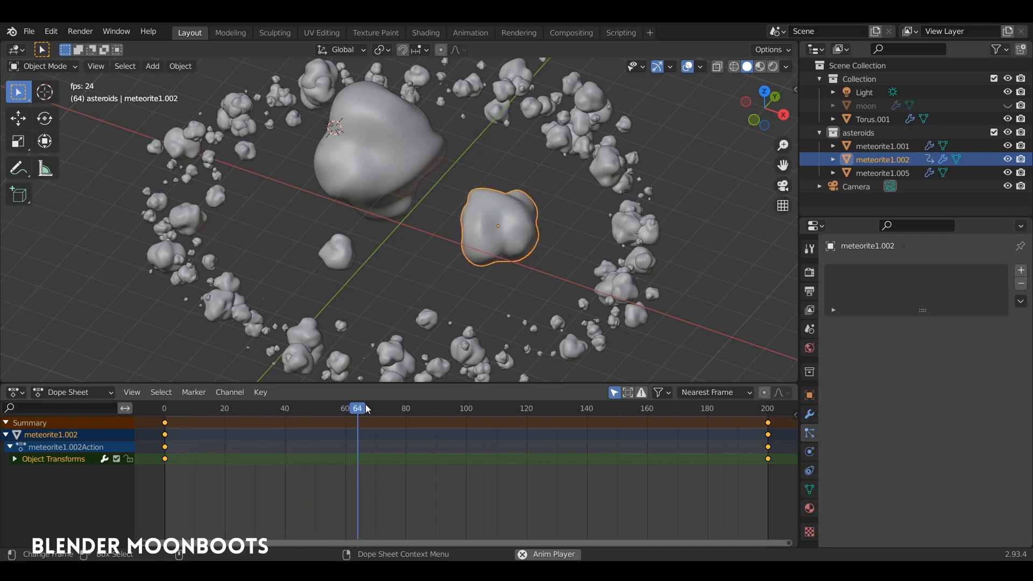
key(space)
drag(400, 407, 226, 413)
key(shift+Left)
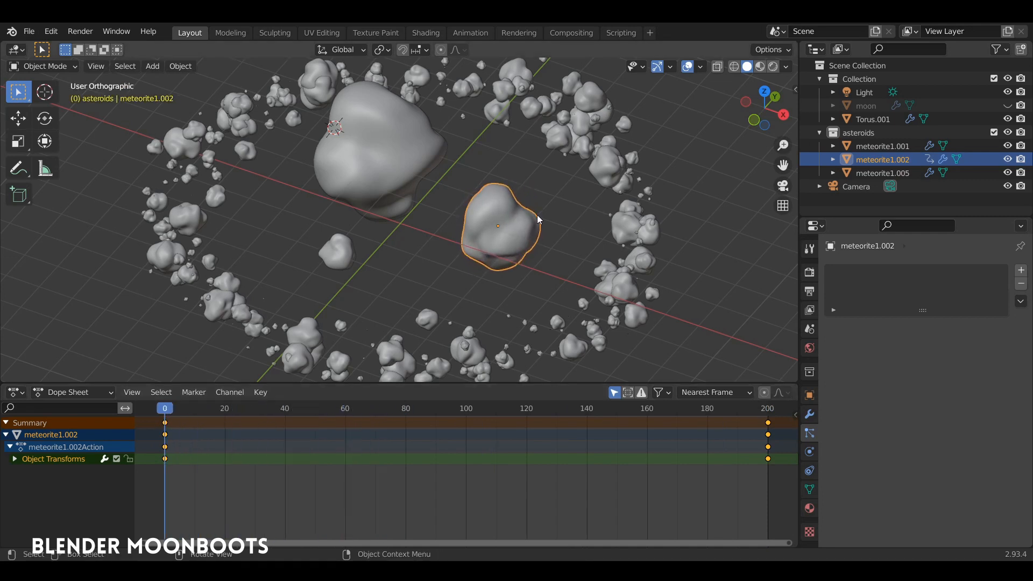
Examine meteorite1.002's rotation values in its transform properties while scrubbing from frame 0 to frame 179
key(n)
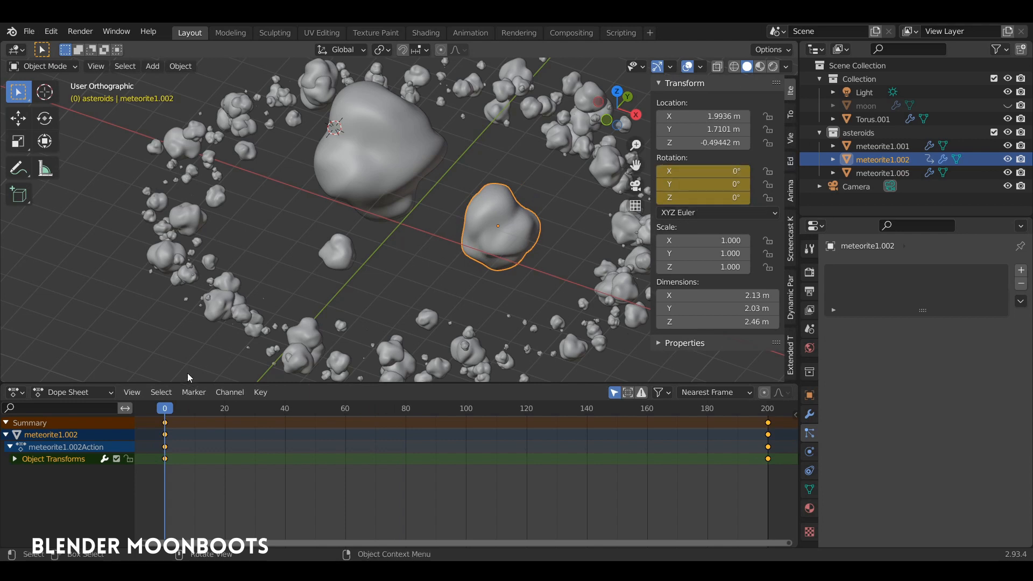
click(169, 410)
drag(172, 412, 358, 419)
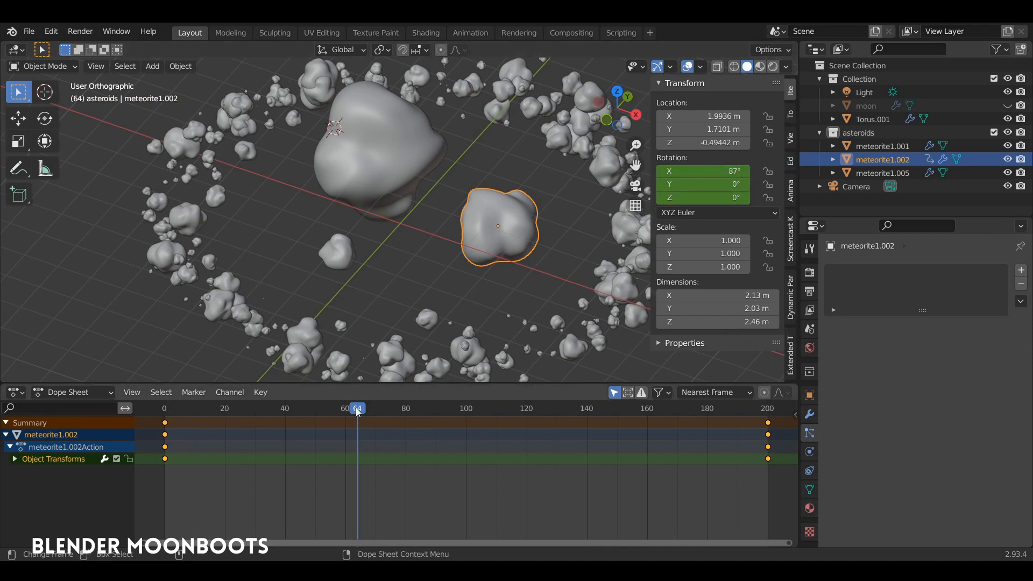
drag(356, 410, 662, 430)
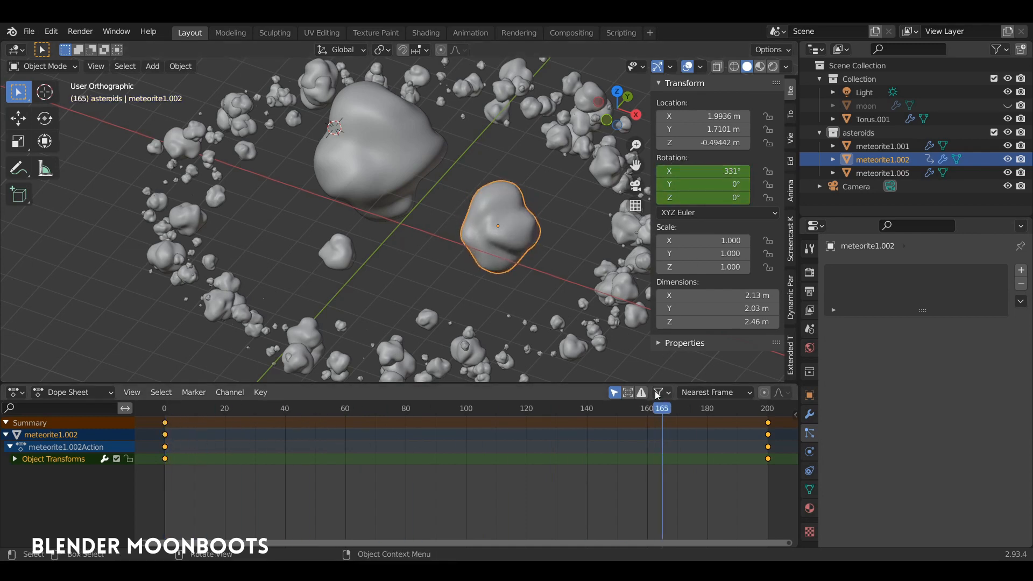
click(699, 419)
drag(696, 418, 705, 419)
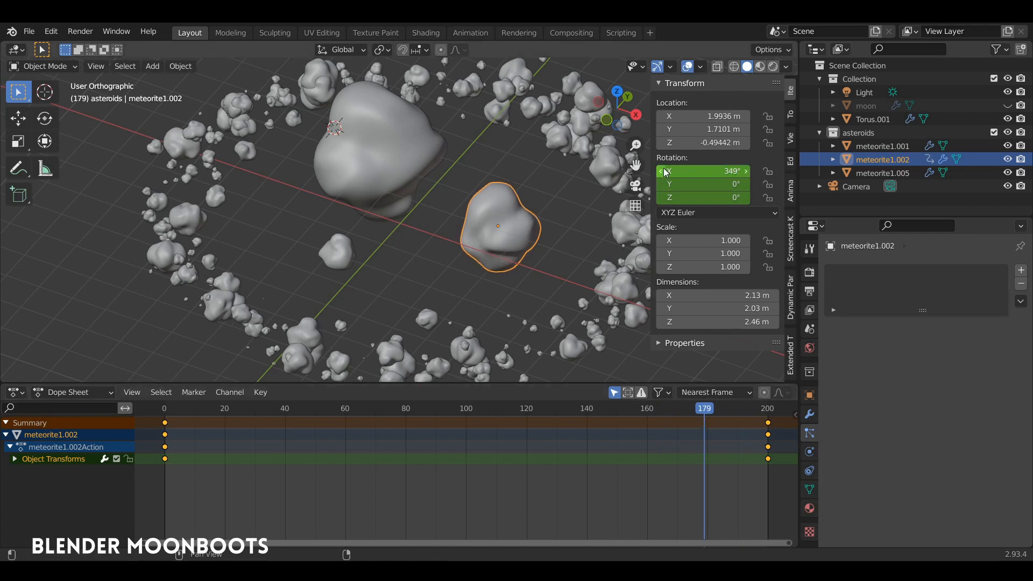
Try an X rotation of 410° on meteorite1.002 at frame 179 without keyframing it, and replay the animation from frame 0
drag(663, 170, 703, 180)
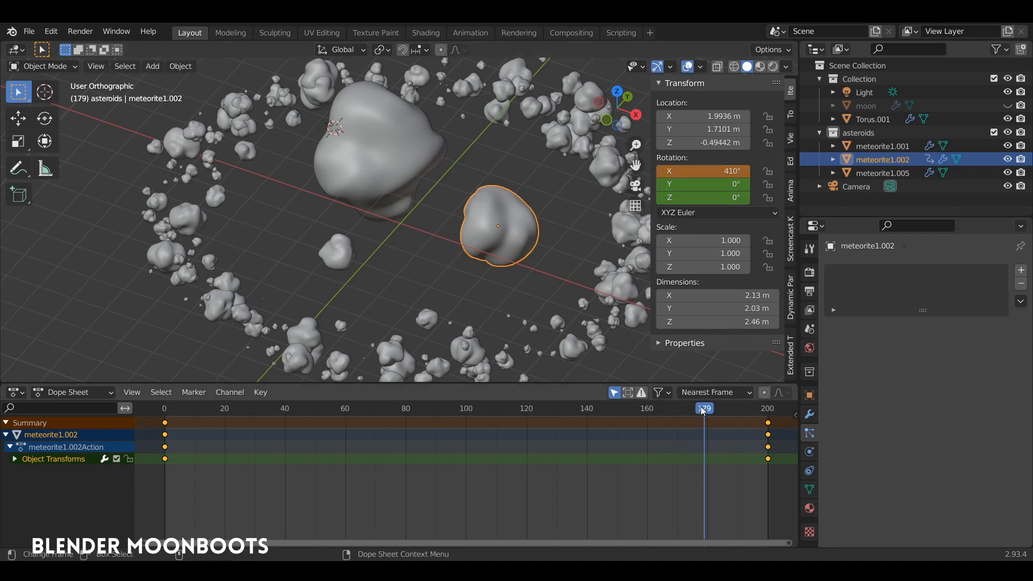
drag(701, 408, 165, 408)
key(n)
key(space)
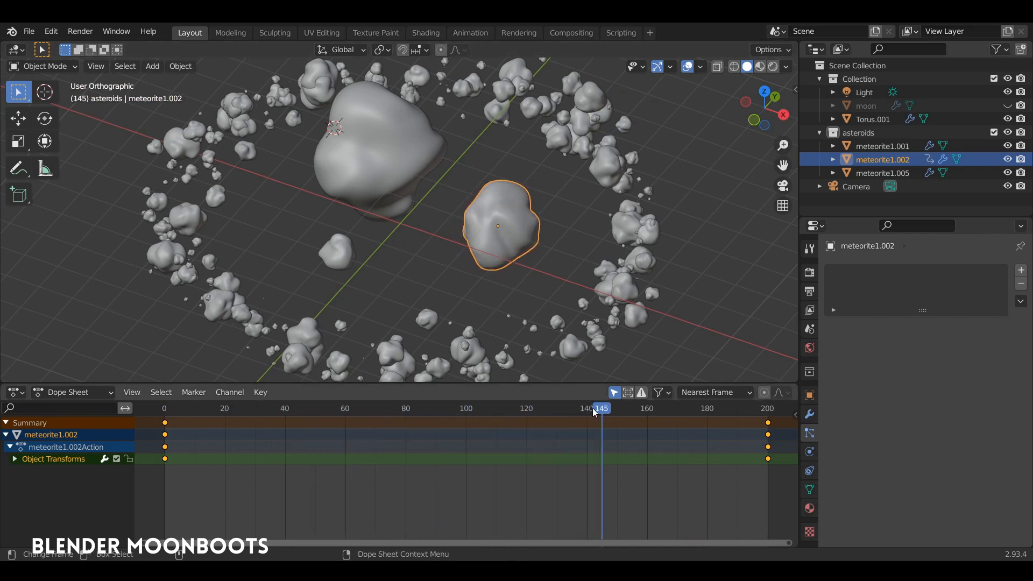
drag(592, 408, 185, 424)
key(shift+Left)
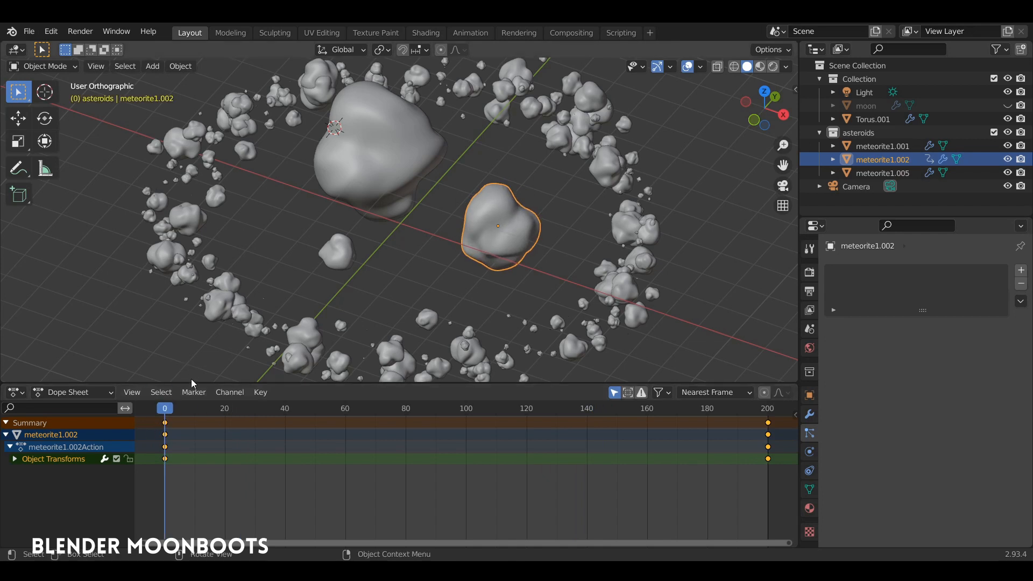
Enlarge the animation area as a Graph Editor and select meteorite1.002's X Euler Rotation curve
drag(191, 380, 199, 347)
key(ctrl+Tab)
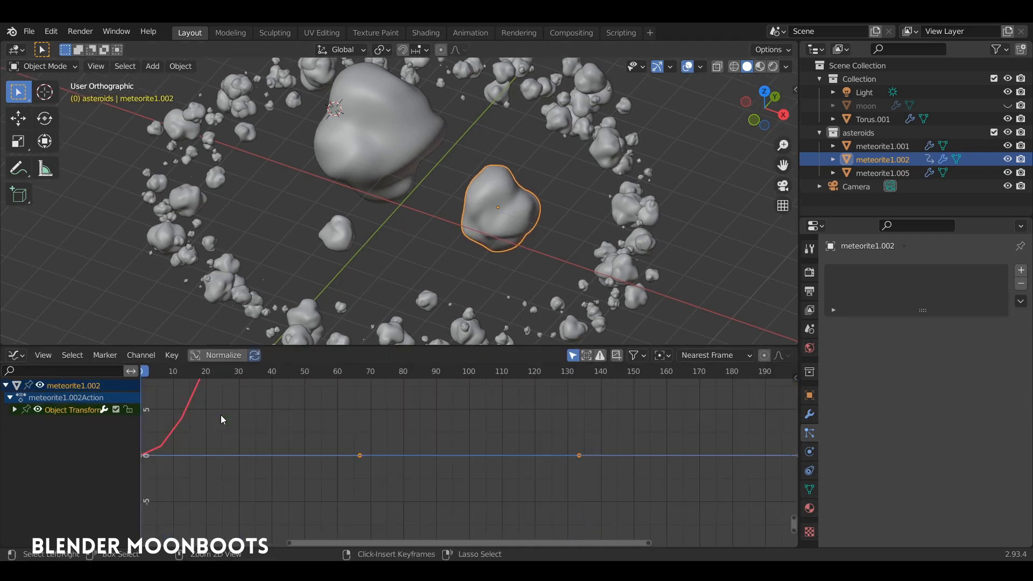
ctrl+middle_drag(306, 401, 357, 407)
click(14, 410)
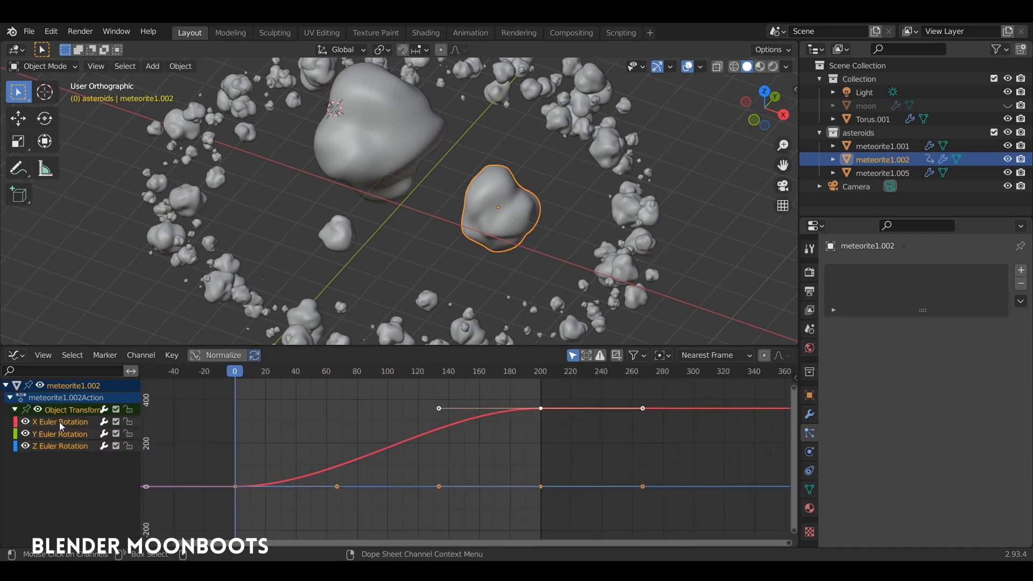
click(76, 420)
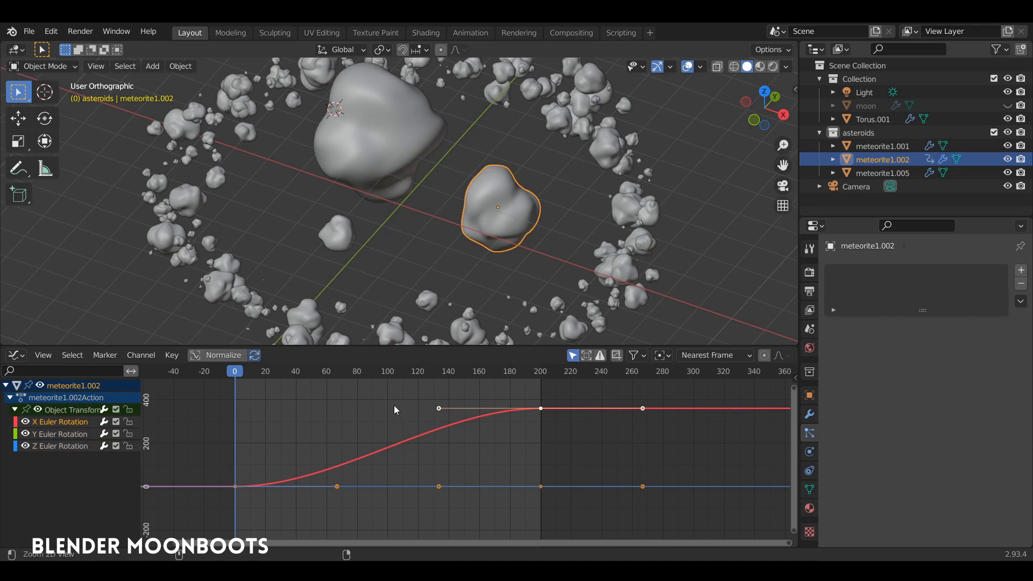
mouse_move(394, 406)
ctrl+middle_down()
mouse_move(402, 395)
mouse_move(405, 405)
ctrl+middle_up()
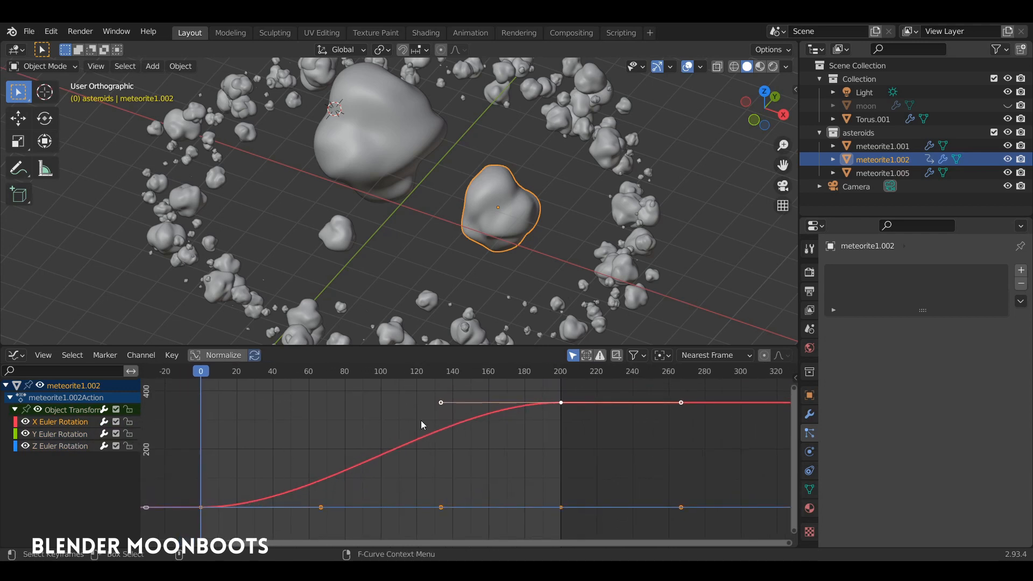
ctrl+middle_drag(491, 402, 397, 434)
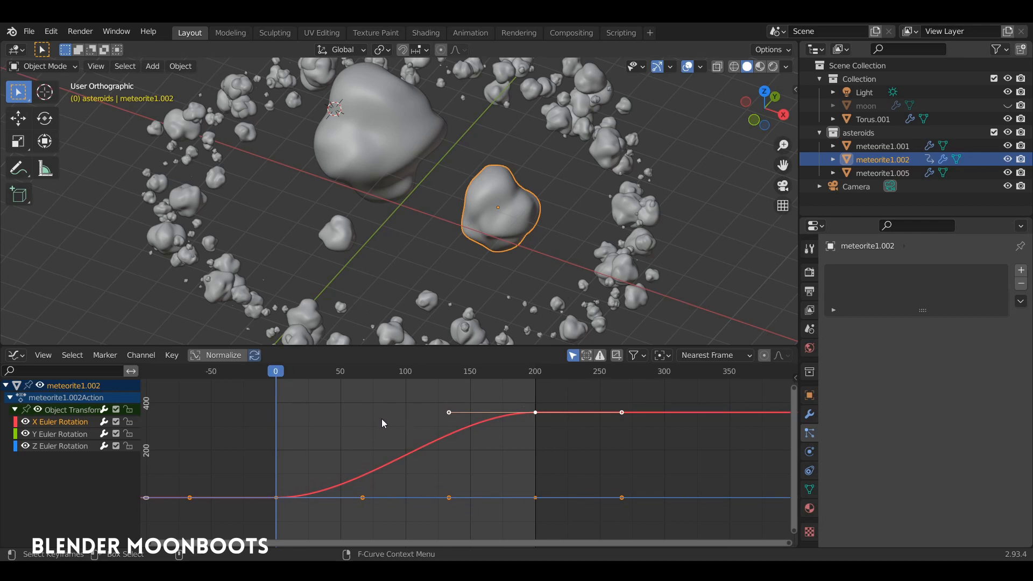
Set the X Euler Rotation keyframes to Linear interpolation and switch the animation area back to the Dope Sheet
key(t)
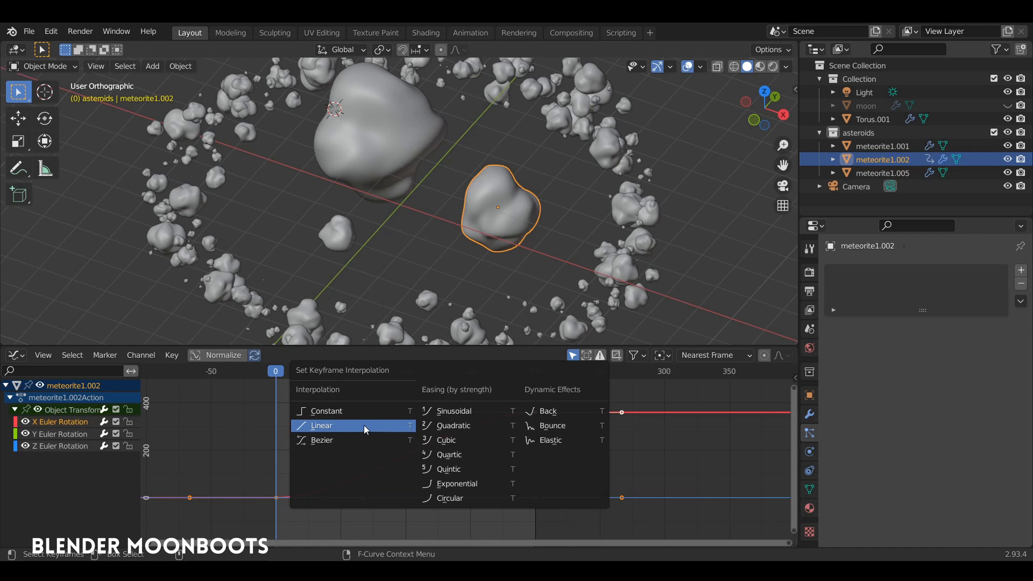
click(331, 425)
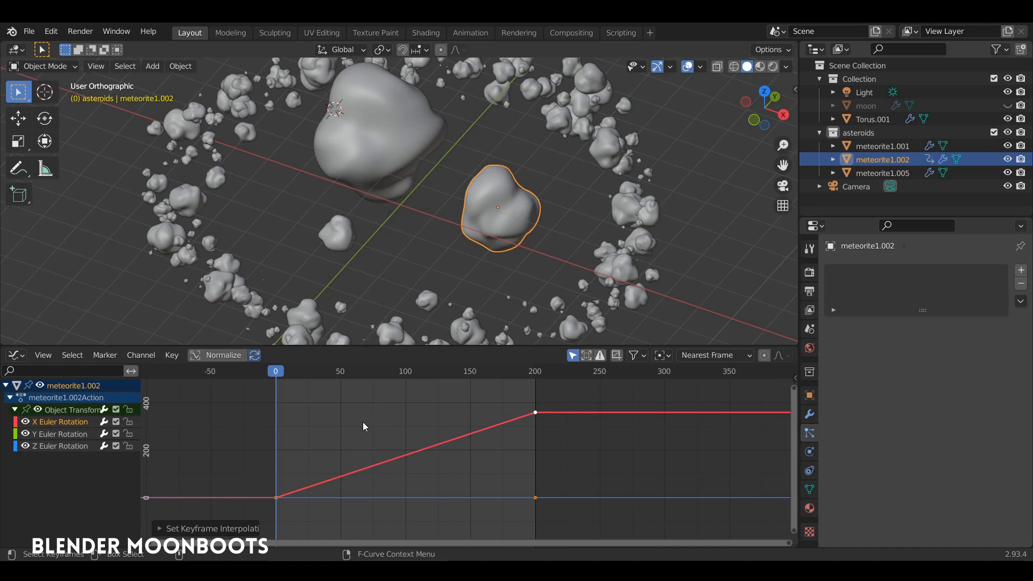
key(ctrl+Tab)
mouse_move(366, 422)
ctrl+middle_down()
mouse_move(377, 429)
mouse_move(364, 437)
ctrl+middle_up()
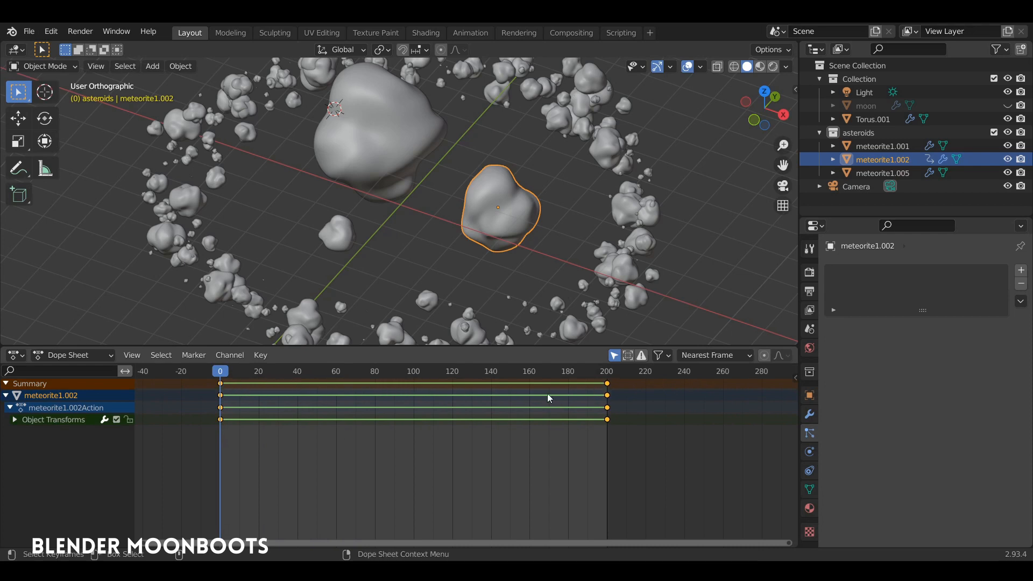
Play and scrub meteorite1.002's linear rotation animation, and return to frame 0
ctrl+middle_drag(539, 402, 540, 402)
middle_drag(499, 417, 503, 419)
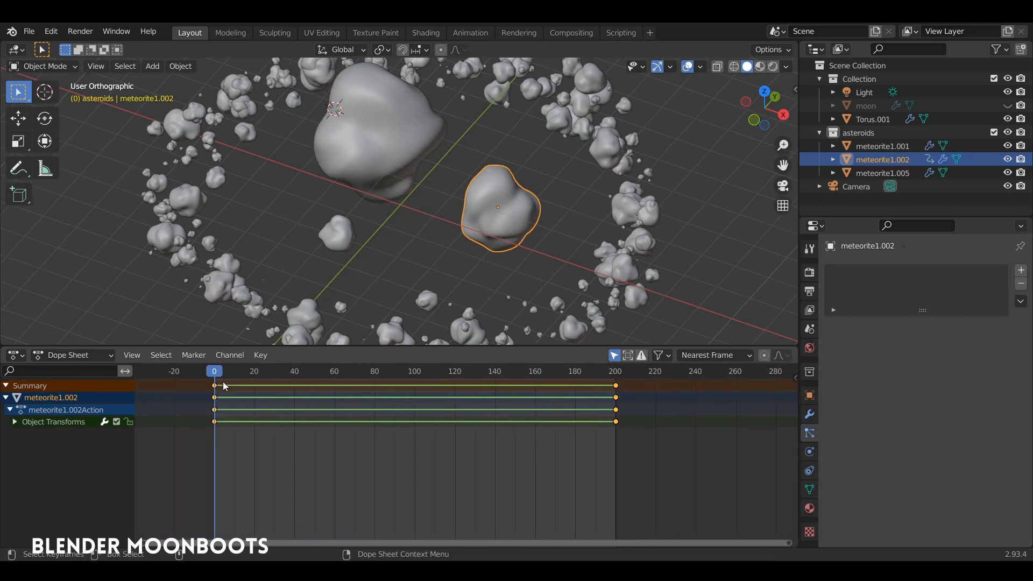
mouse_move(221, 373)
mouse_down()
mouse_move(317, 372)
mouse_move(212, 381)
mouse_up()
key(space)
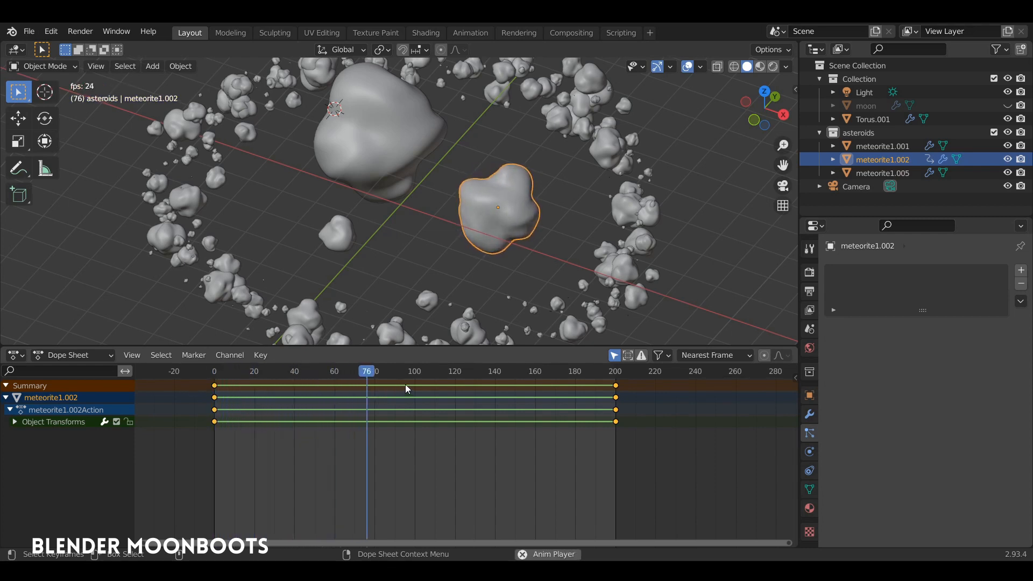
key(space)
drag(451, 370, 206, 380)
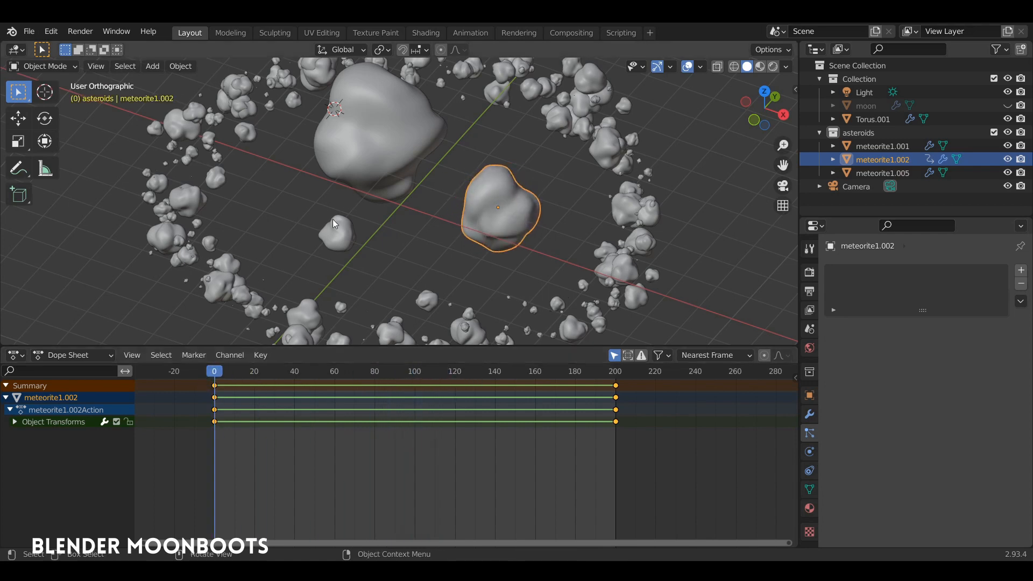
Switch the Dope Sheet to the Action Editor and rename meteorite1.002's action to "asteroid"
click(67, 355)
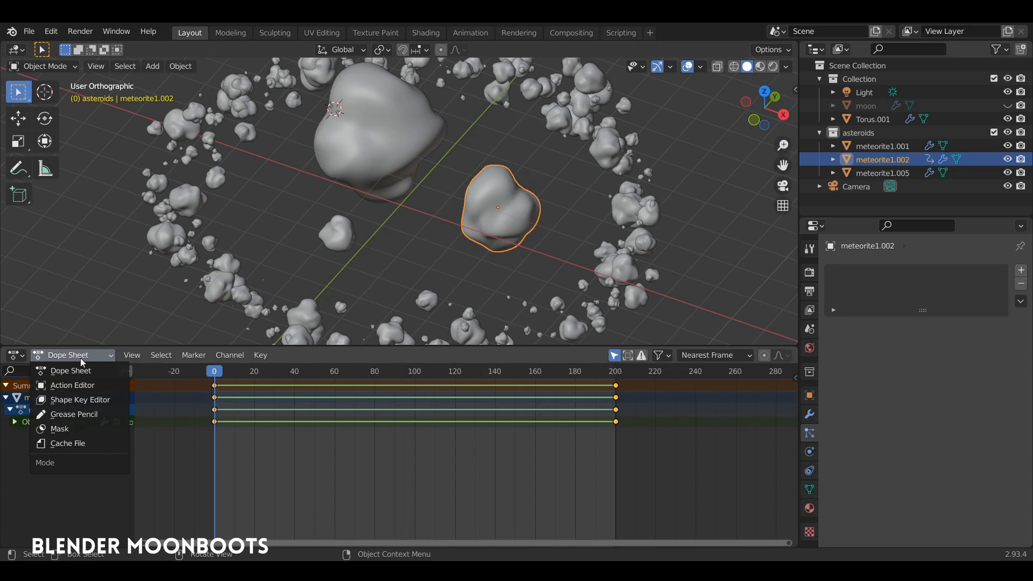
click(86, 387)
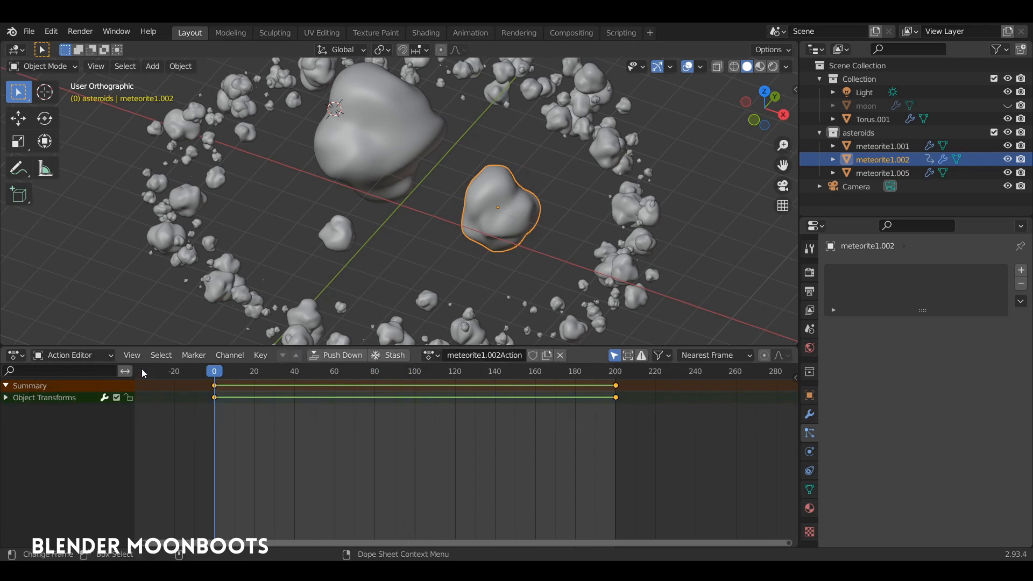
click(473, 354)
text(asteroid)
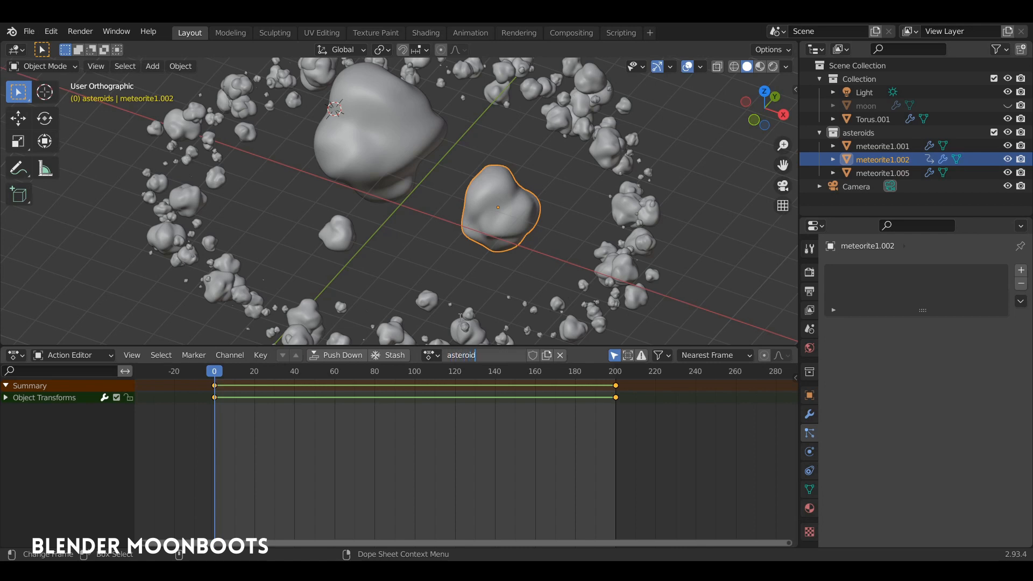
key(Return)
Link meteorite1.002's animation data to meteorite1.001 and meteorite1.005, with meteorite1.002 as the active object
click(459, 202)
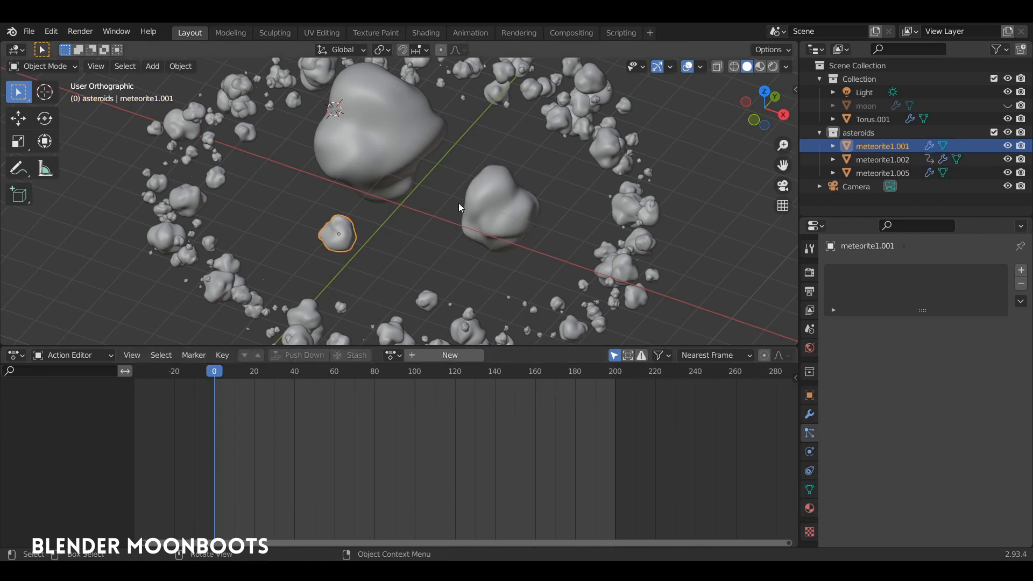
click(400, 158)
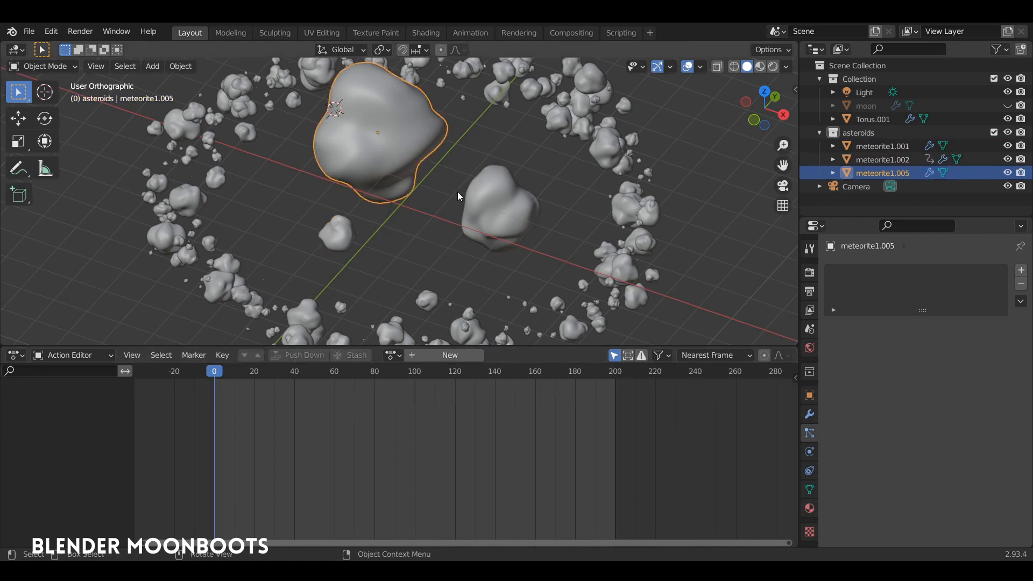
click(346, 239)
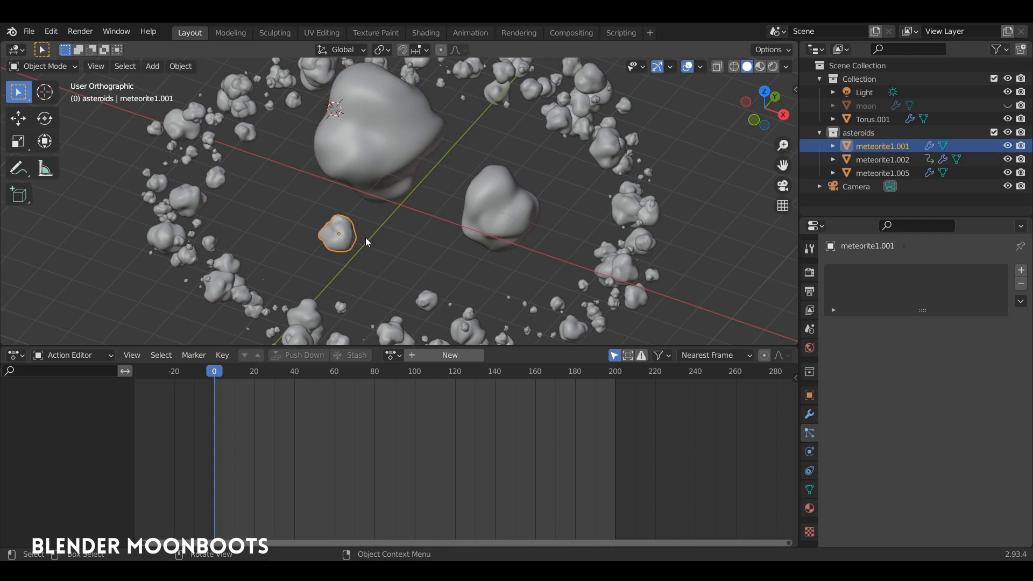
click(400, 355)
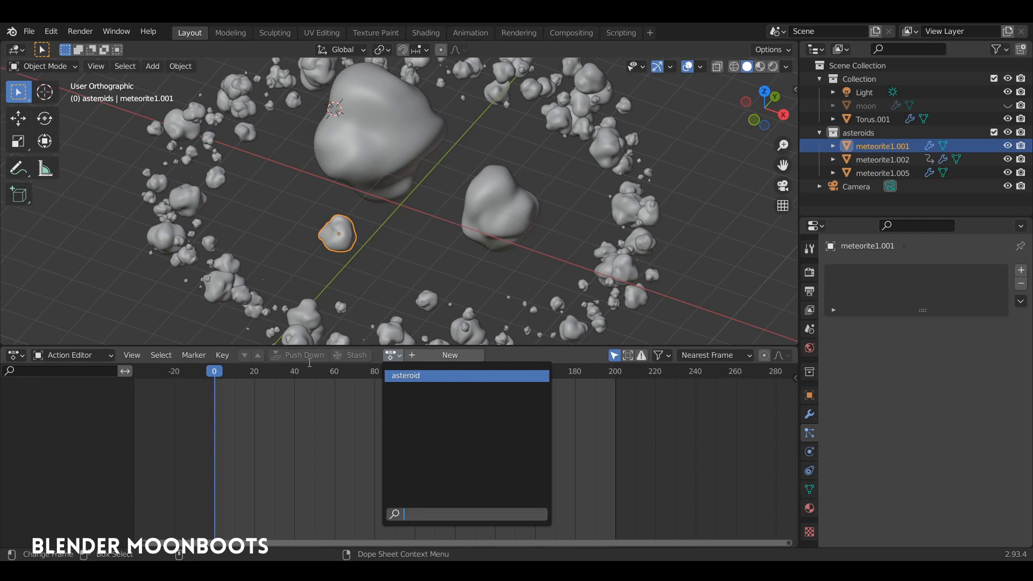
shift+click(387, 195)
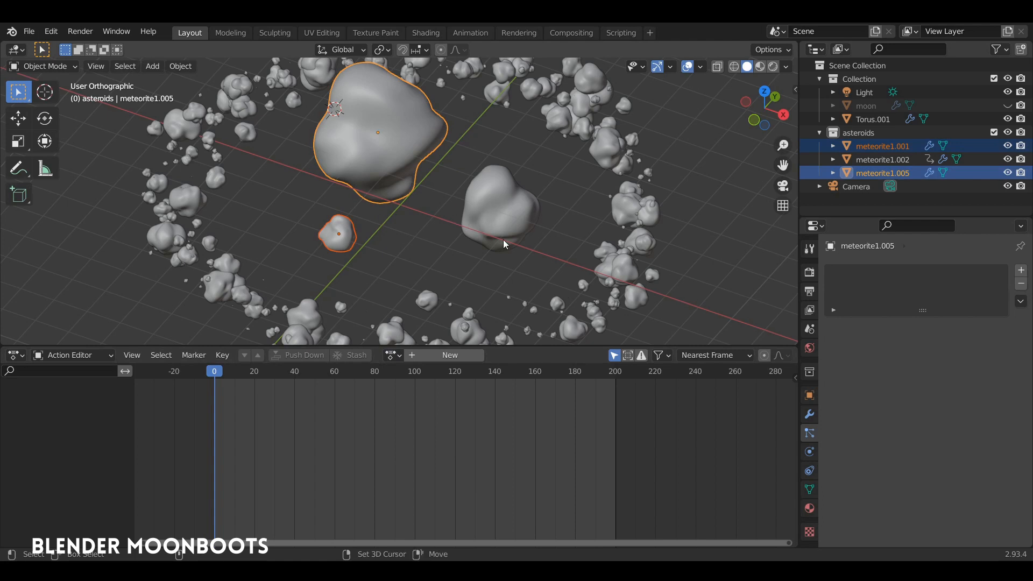
shift+click(496, 201)
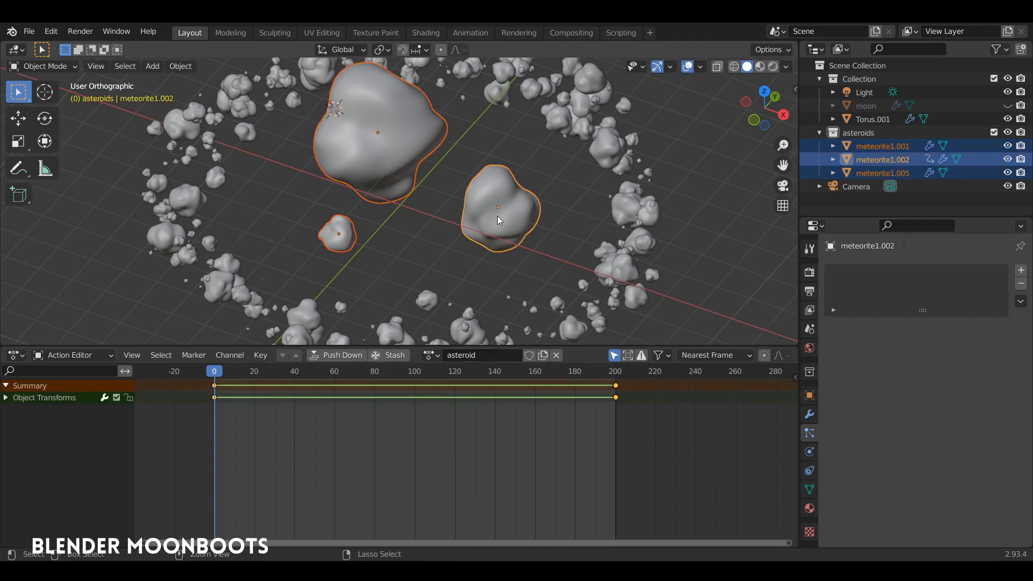
key(ctrl+l)
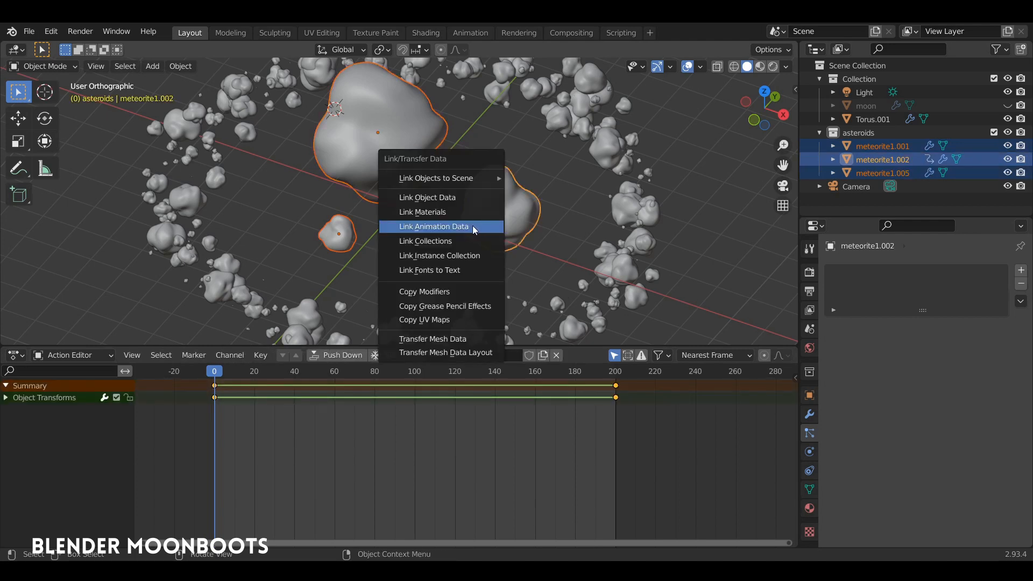
click(468, 226)
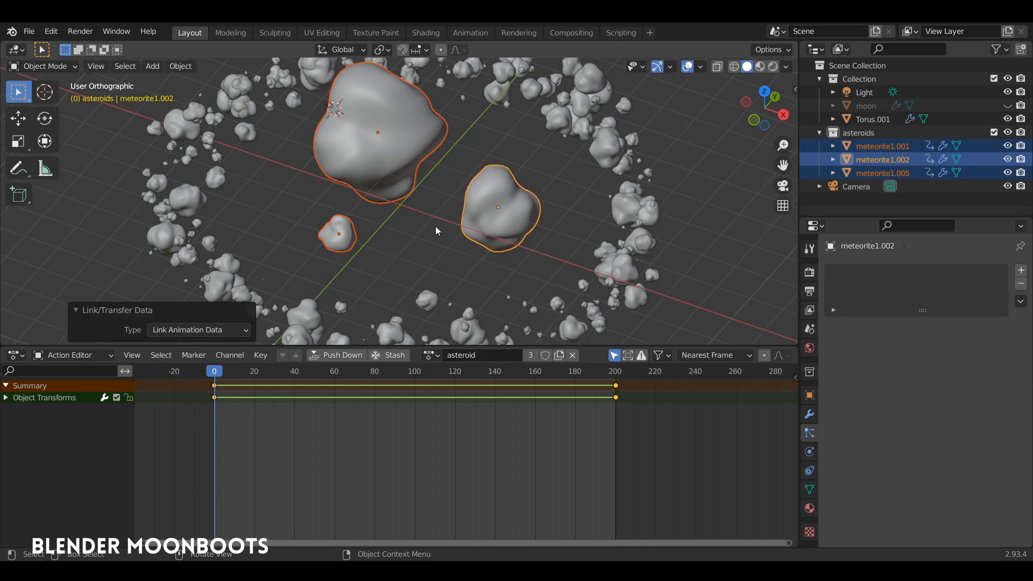
Check the action assigned to meteorite1.001 and meteorite1.005 by selecting each, ending with meteorite1.001 selected
click(345, 237)
click(357, 202)
click(350, 217)
click(364, 198)
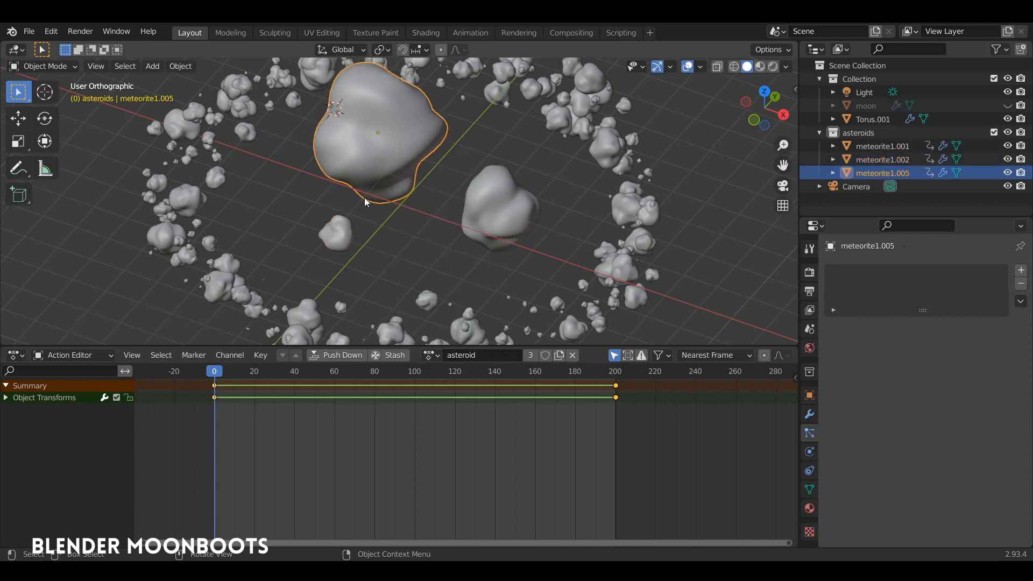
click(355, 225)
shift+middle_drag(370, 225, 471, 228)
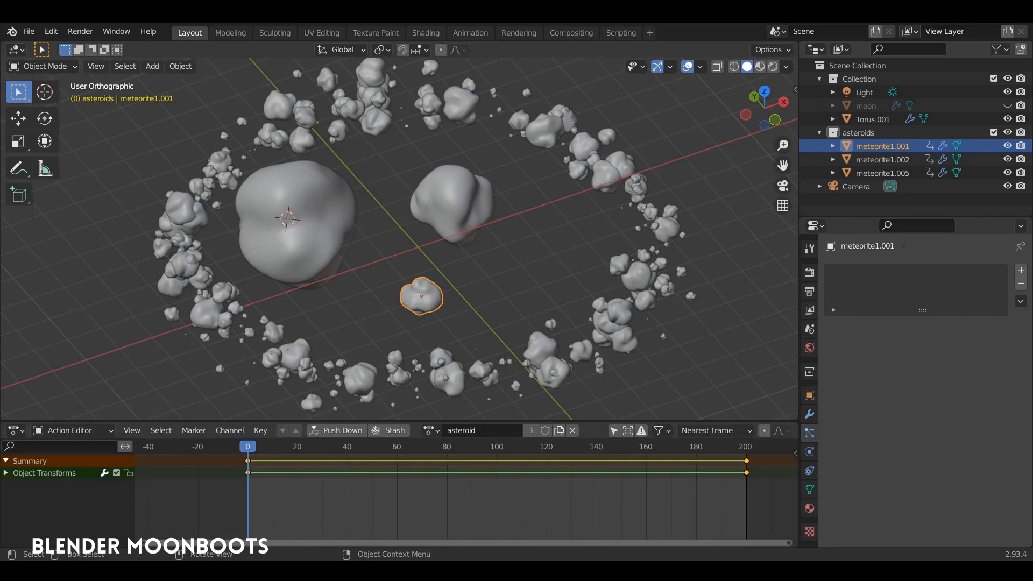
click(391, 274)
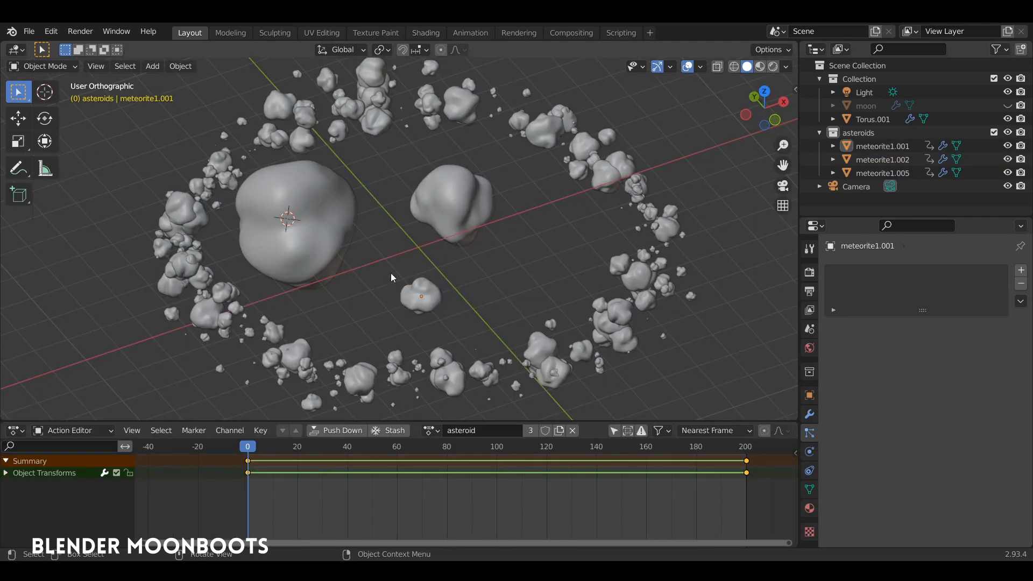
click(431, 300)
middle_drag(431, 300, 473, 255)
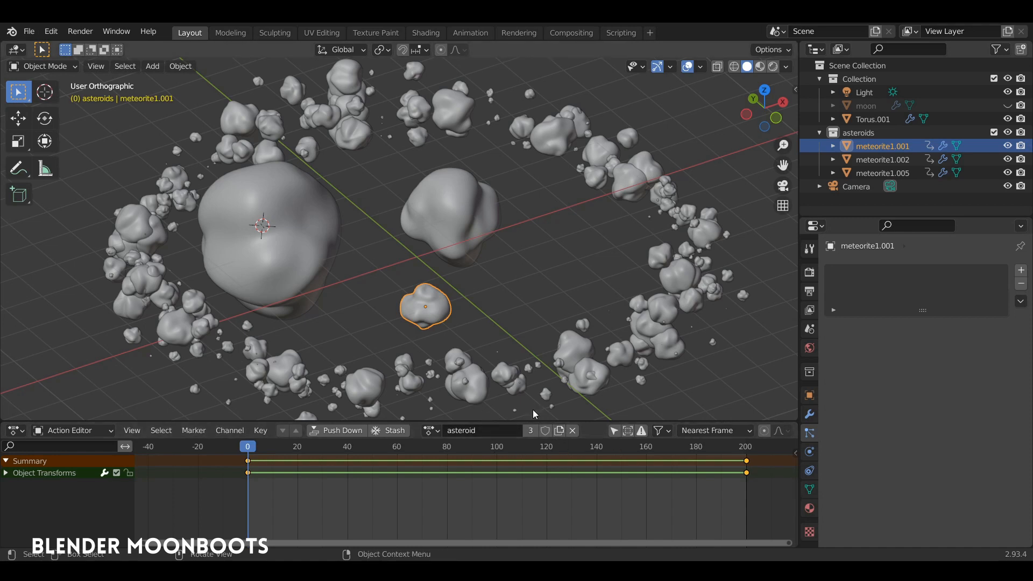
Split the 3D viewport horizontally and turn the lower part into a Nonlinear Animation editor sized to show the meteorite tracks
drag(794, 43, 561, 278)
click(20, 286)
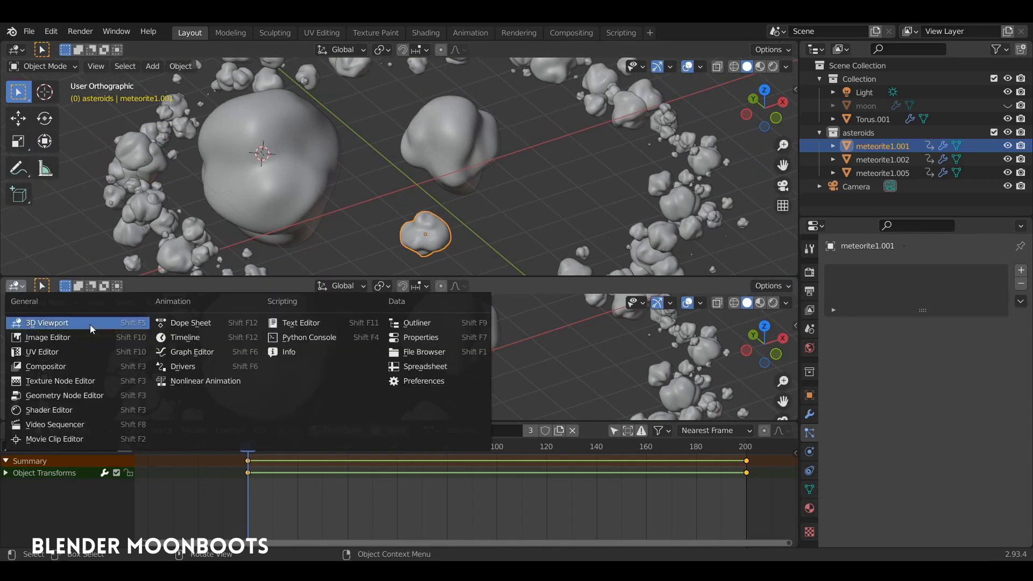
click(208, 381)
ctrl+middle_drag(233, 355, 282, 357)
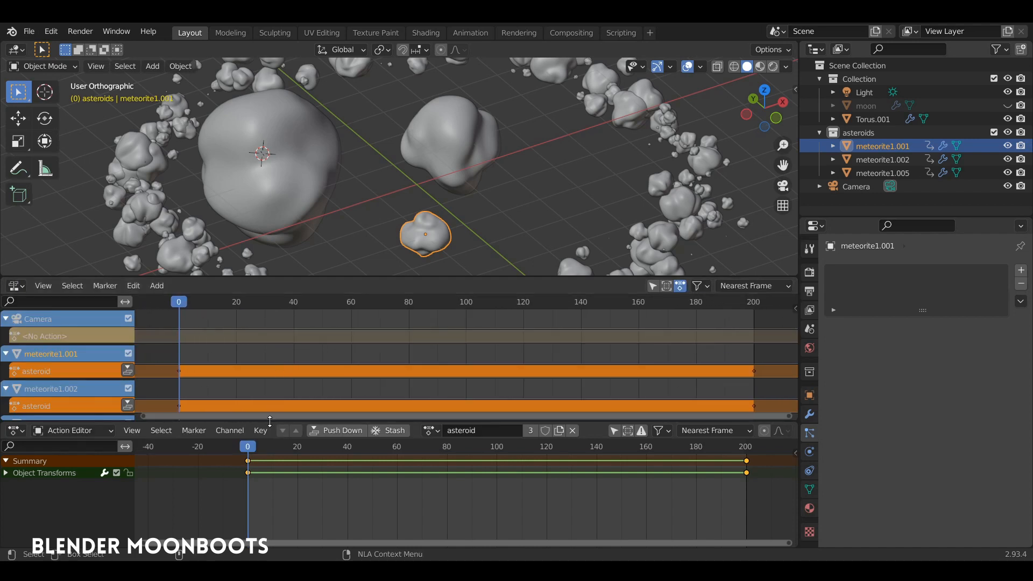
drag(270, 420, 270, 469)
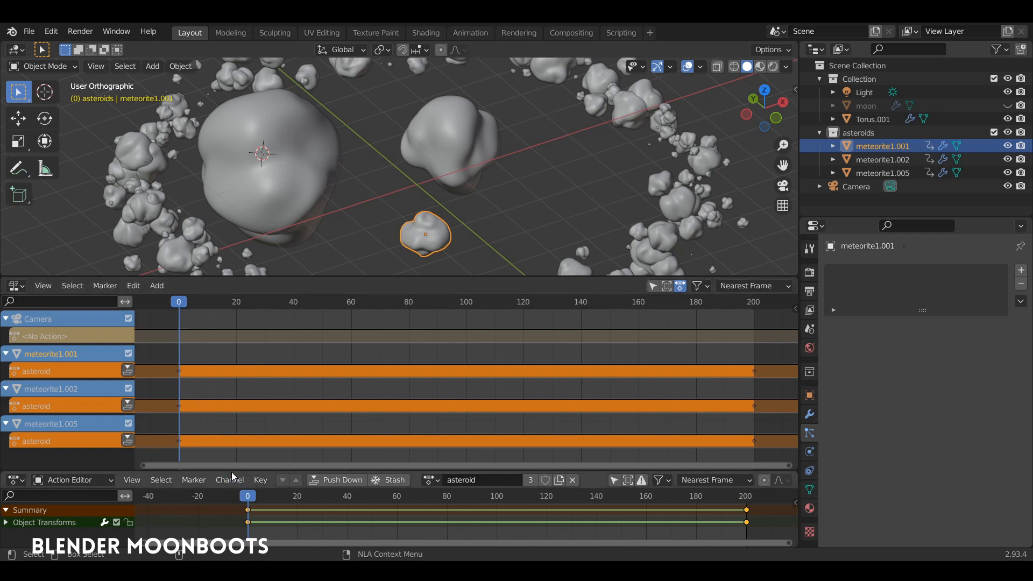
drag(232, 472, 233, 447)
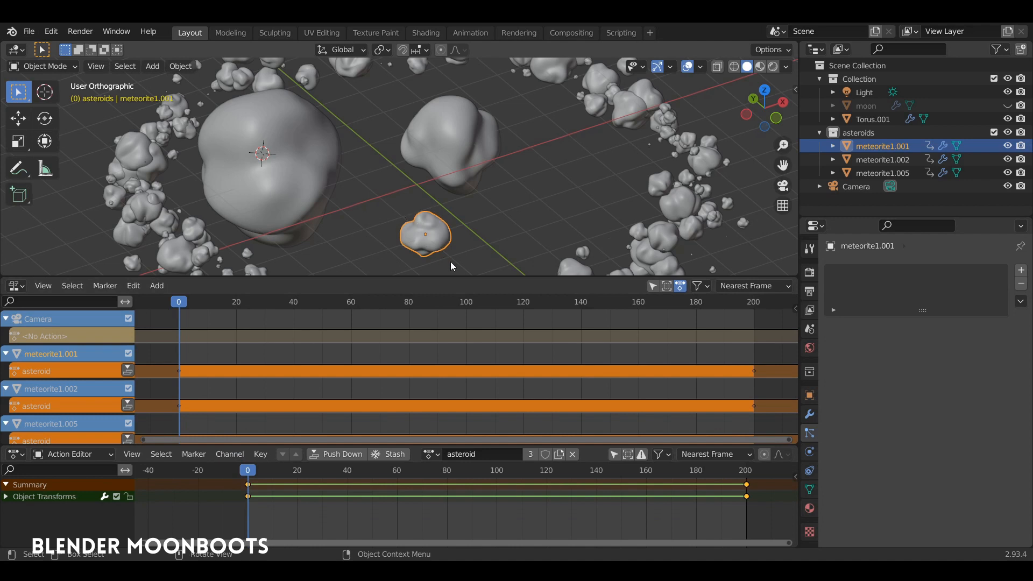
Limit the Nonlinear Animation editor to the selected object and push meteorite1.001's asteroid action down as an NLA strip
click(653, 287)
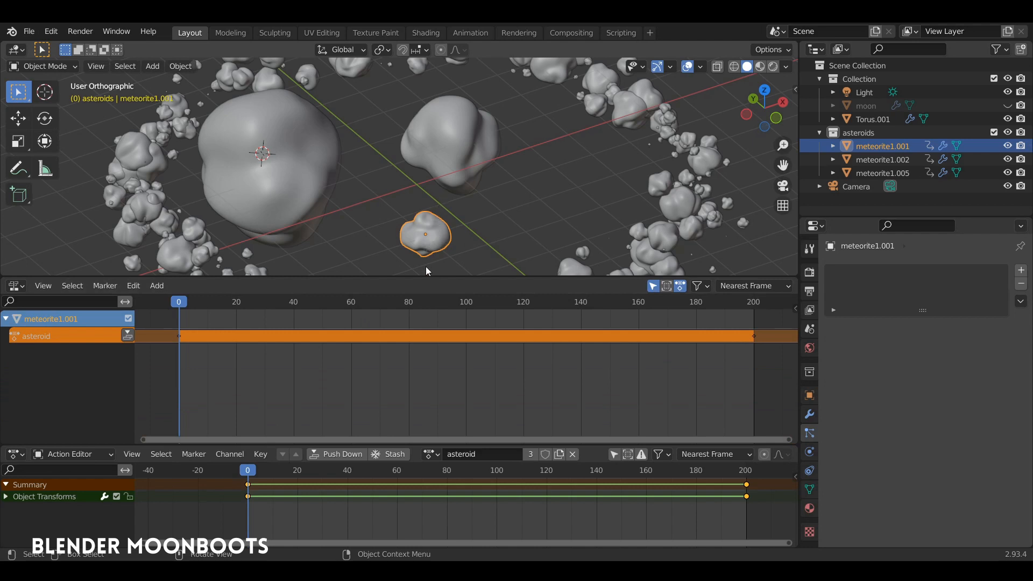
drag(357, 445, 357, 414)
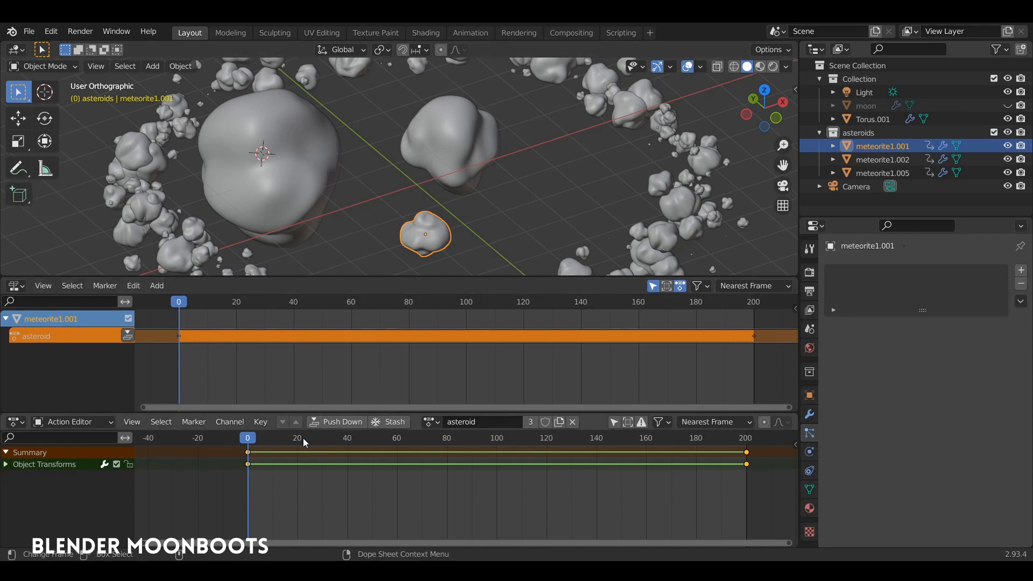
drag(254, 443, 252, 467)
click(335, 422)
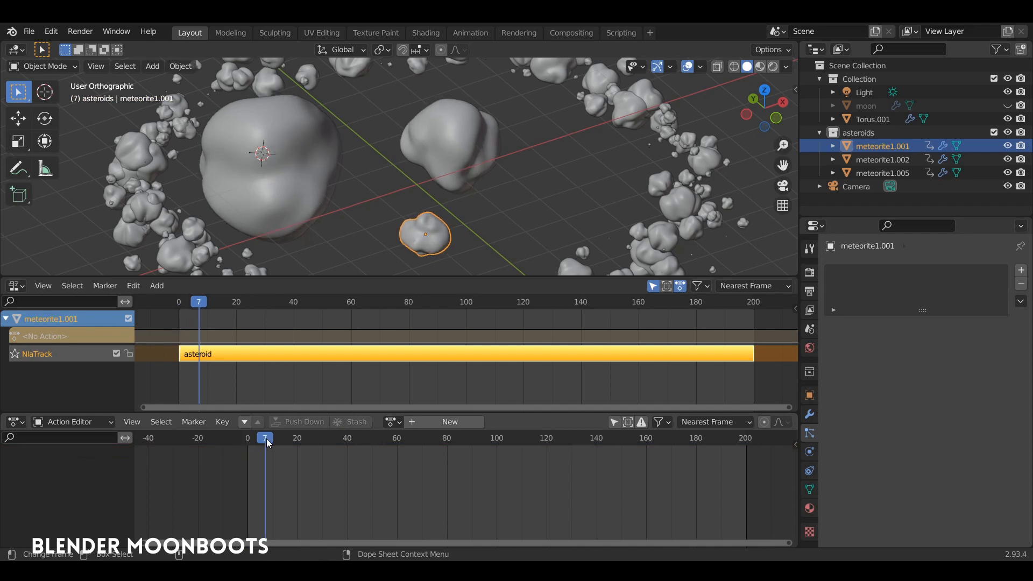
Examine meteorite1.001's asteroid strip while running through its frames, return to frame 0, and enlarge the Nonlinear Animation editor
scroll(260, 351, down, 3)
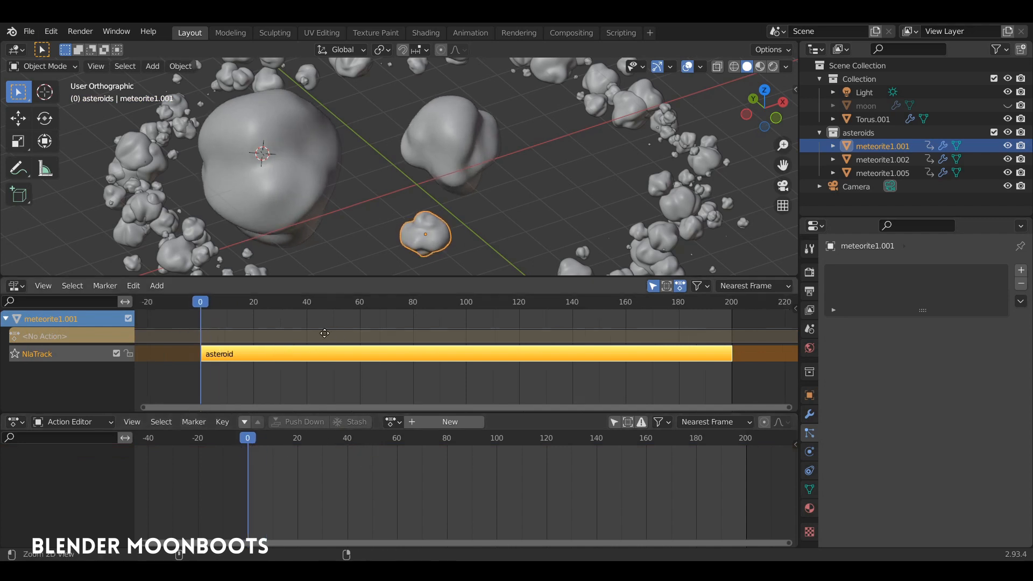
middle_drag(337, 328, 254, 344)
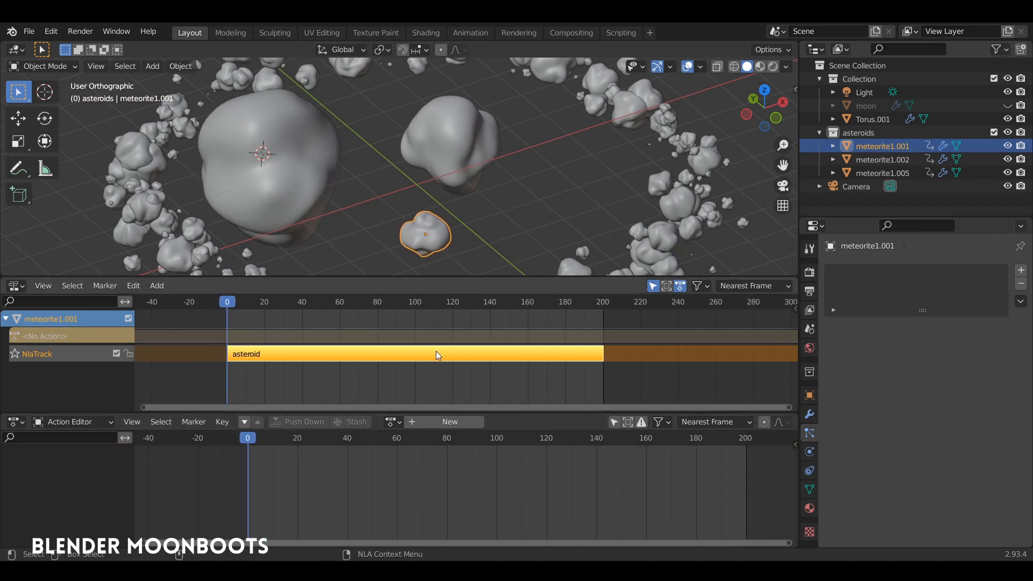
scroll(478, 344, down, 4)
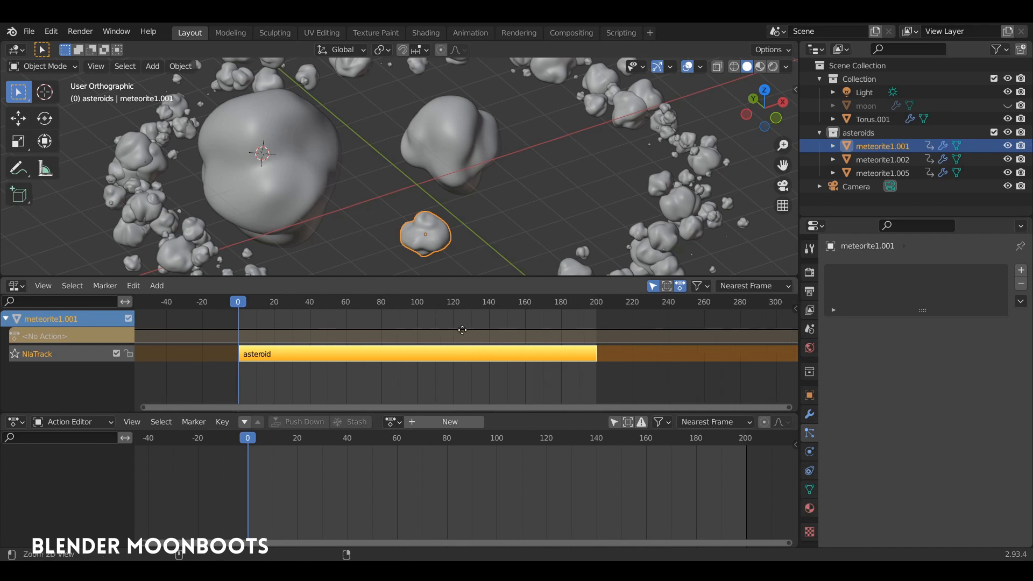
middle_drag(455, 334, 372, 340)
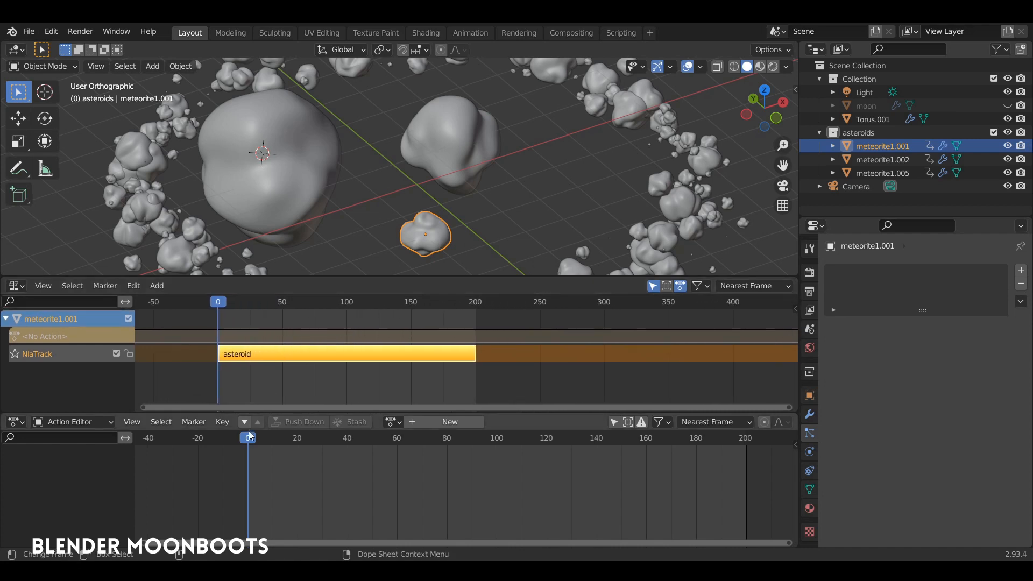
mouse_move(249, 431)
mouse_down()
mouse_move(316, 446)
mouse_move(251, 450)
mouse_up()
key(space)
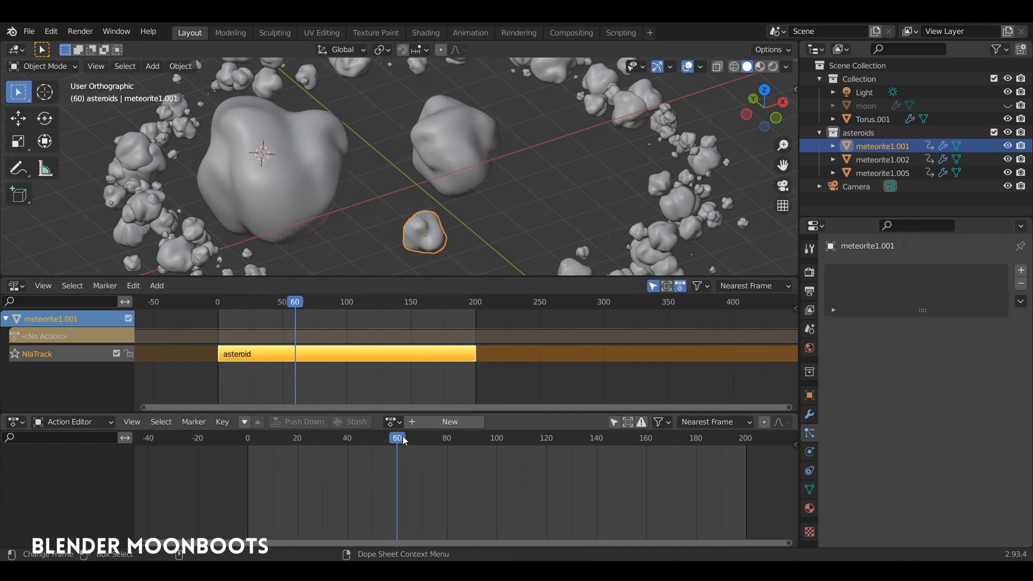
key(Escape)
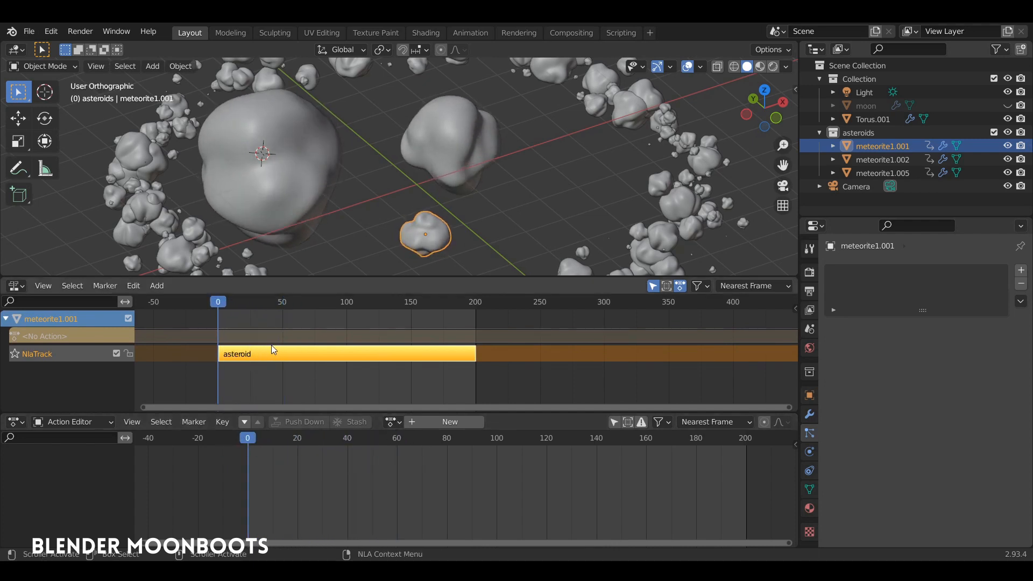
drag(291, 412, 291, 440)
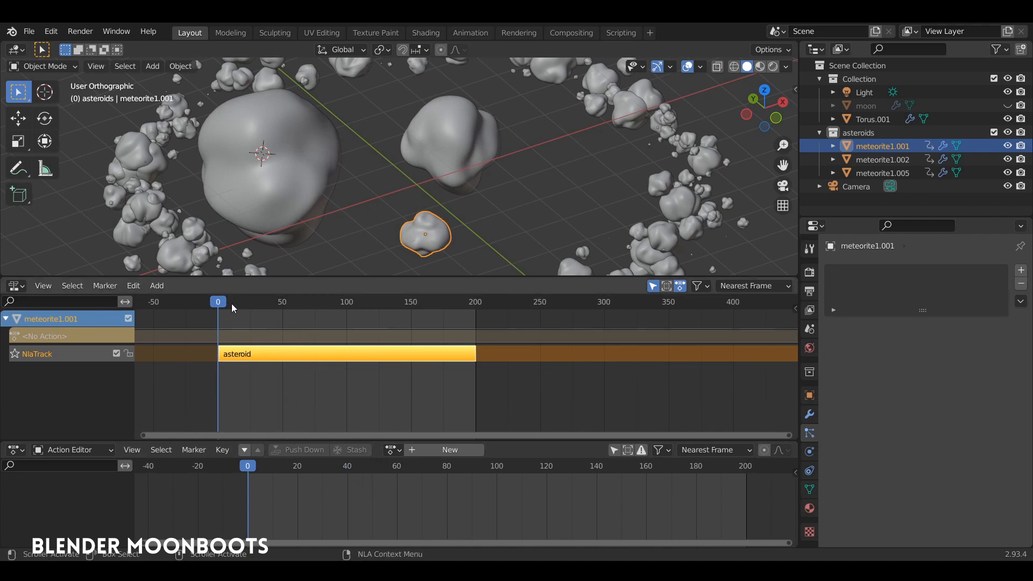
Show the strip properties in the Nonlinear Animation editor for meteorite1.001's asteroid strip, with Active Strip collapsed and Action Clip expanded
drag(232, 303, 200, 361)
key(n)
click(791, 369)
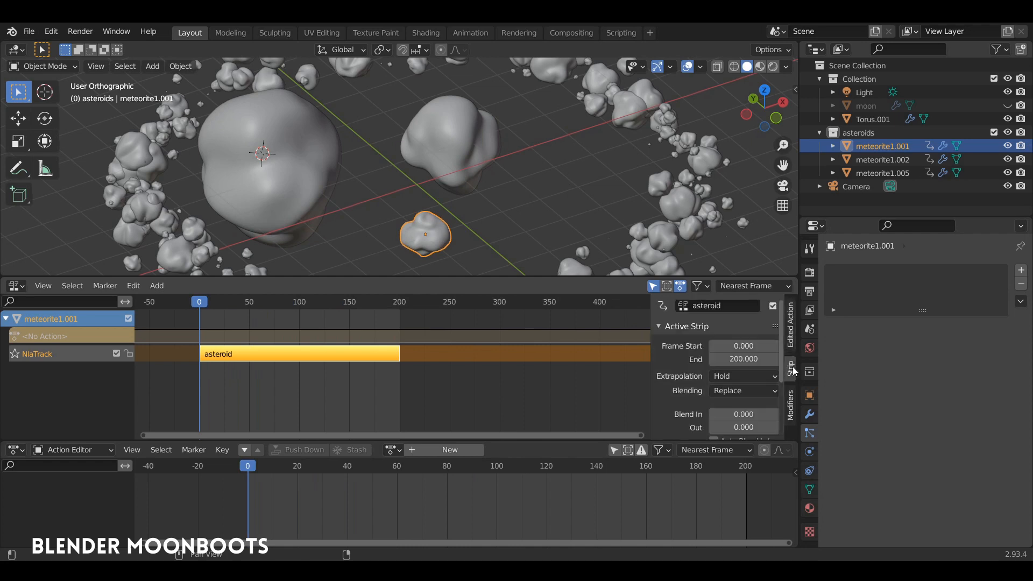
click(659, 327)
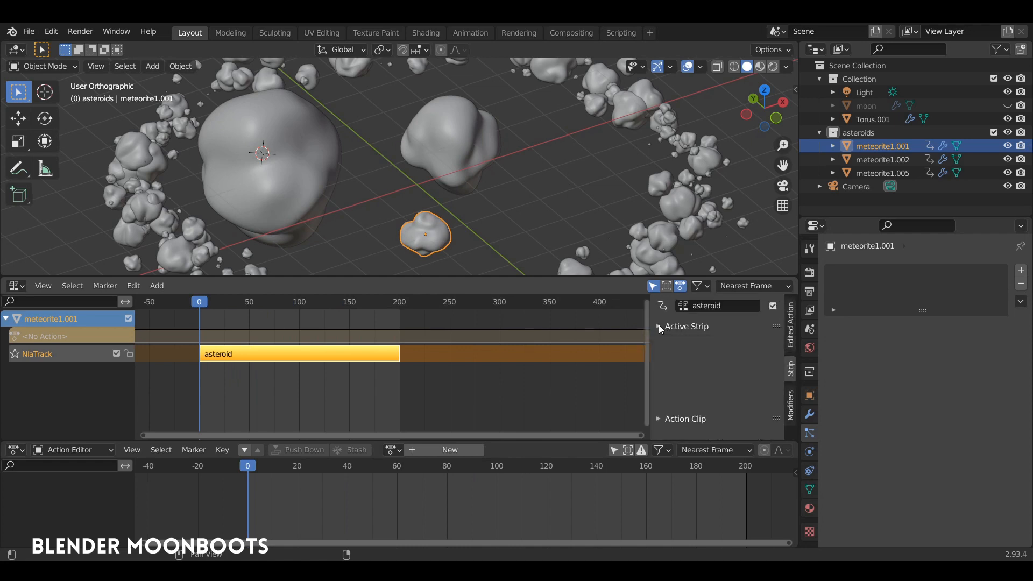
click(660, 343)
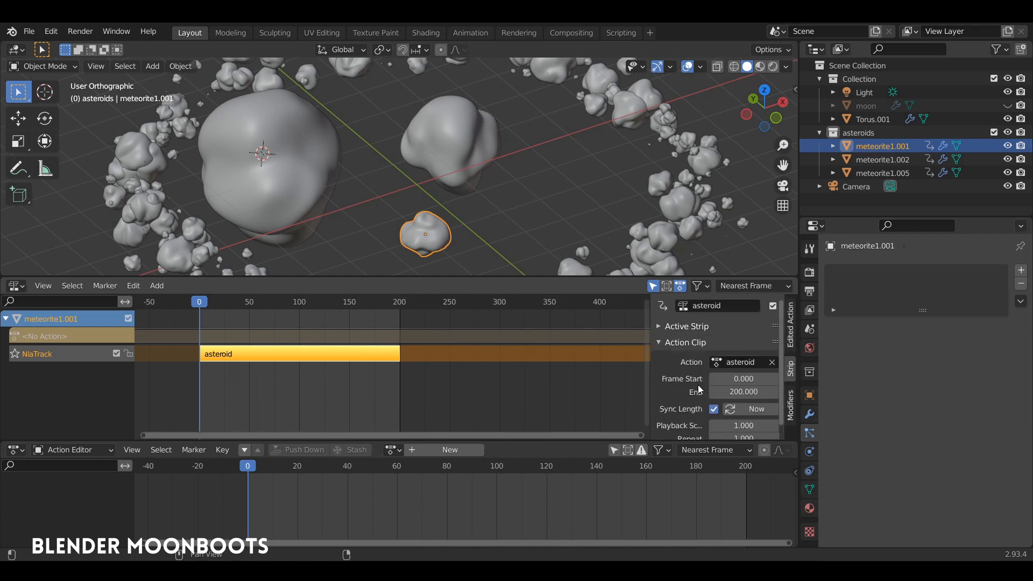
scroll(700, 399, down, 1)
Set the Repeat value of meteorite1.001's asteroid strip to 6
drag(713, 428, 734, 427)
ctrl+middle_drag(570, 377, 489, 377)
drag(715, 428, 748, 428)
mouse_move(544, 372)
ctrl+middle_down()
mouse_move(516, 369)
mouse_move(530, 372)
ctrl+middle_up()
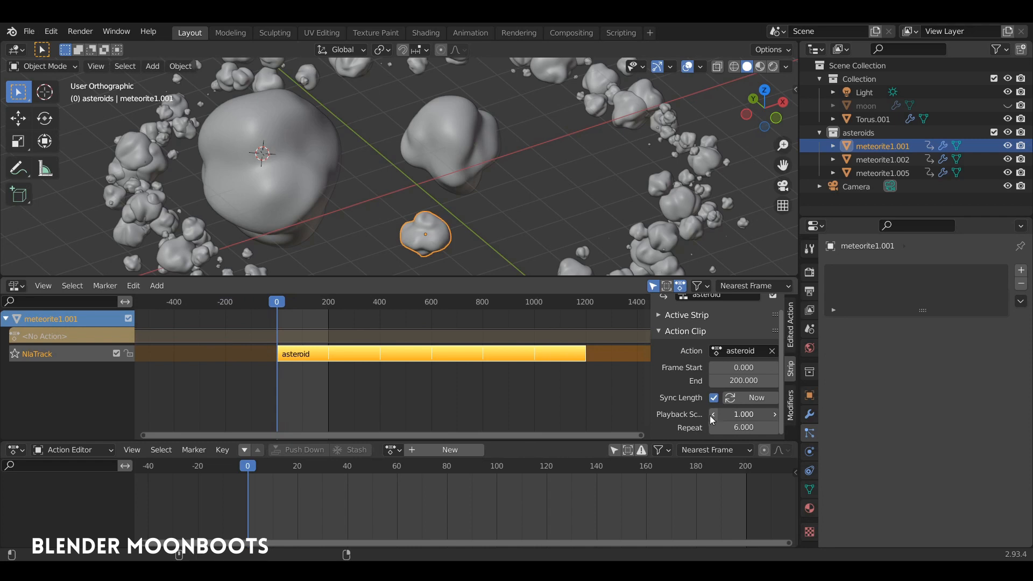
Set the Playback Scale of meteorite1.001's asteroid strip to 0.192
drag(715, 414, 678, 426)
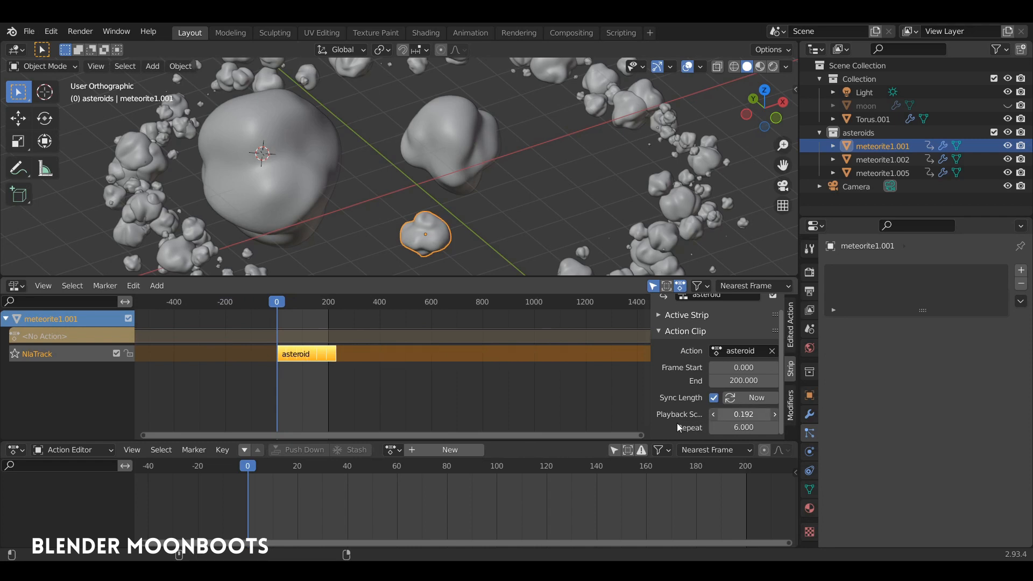
ctrl+middle_drag(425, 362, 542, 363)
ctrl+scroll(409, 361, up, 2)
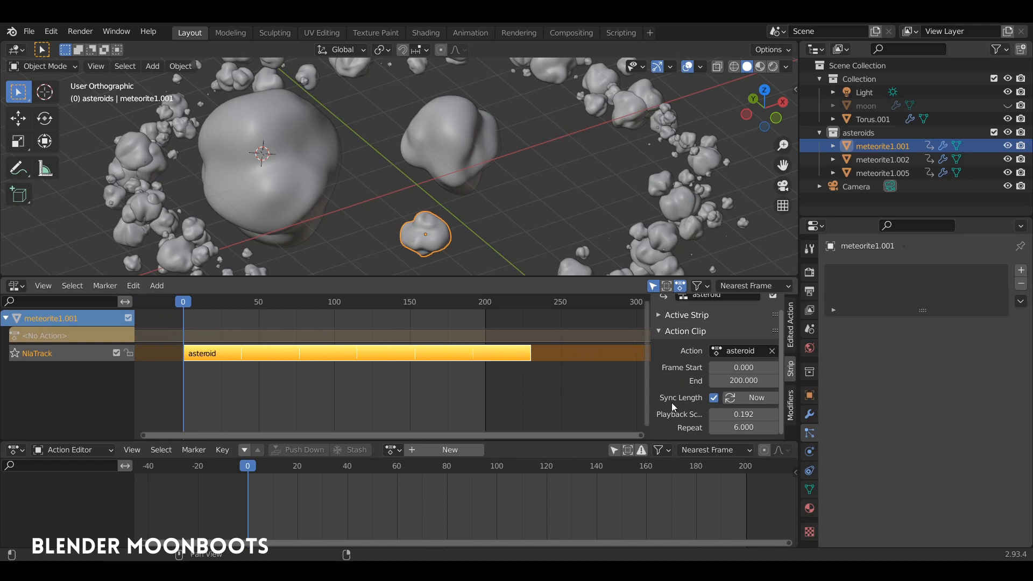
Play the animation, compare the asteroid action on meteorite1.005 and meteorite1.002 with meteorite1.001's strip, and finish on meteorite1.001 at frame 0
key(space)
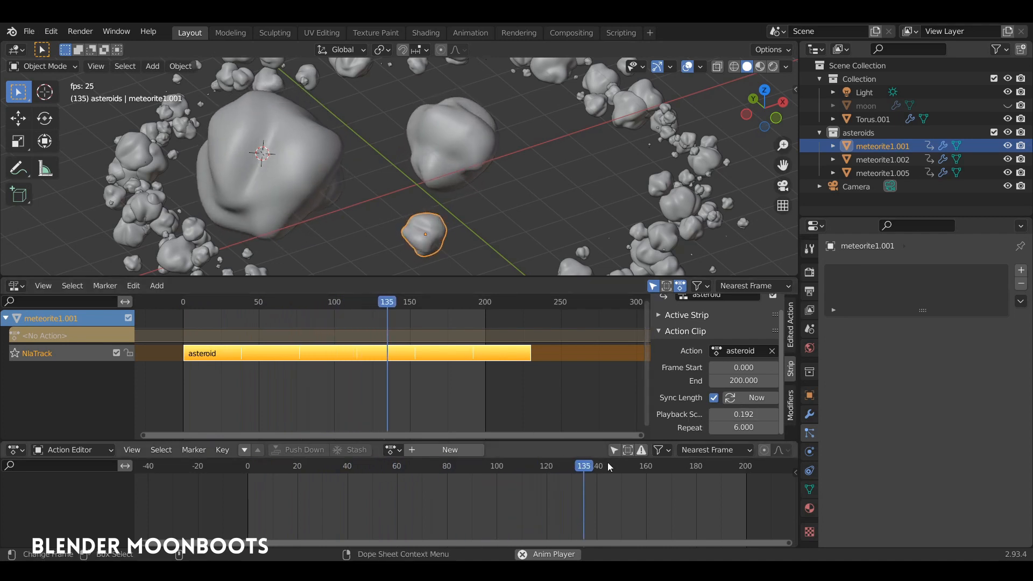
key(Escape)
click(323, 206)
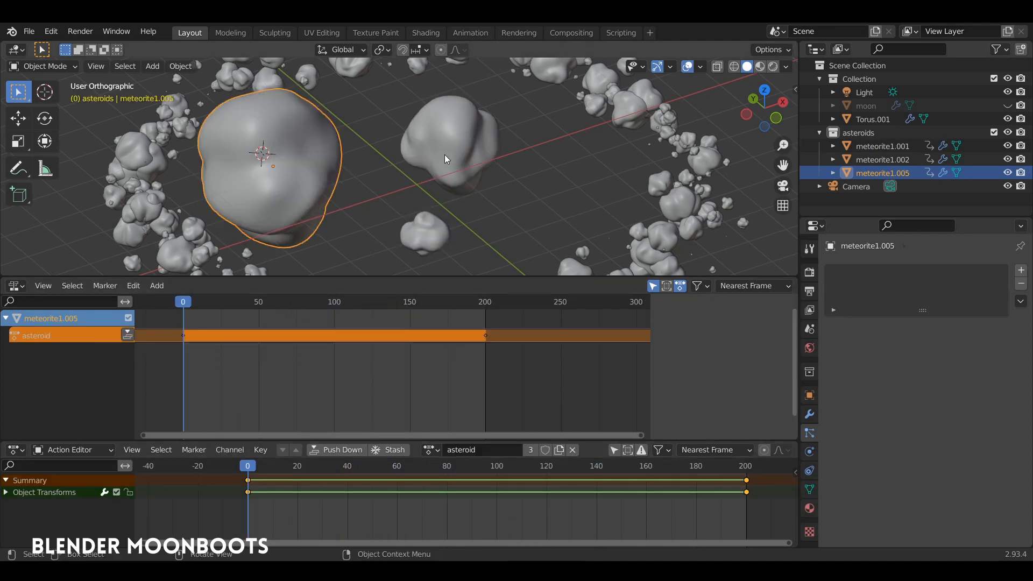
click(445, 156)
click(321, 183)
click(437, 160)
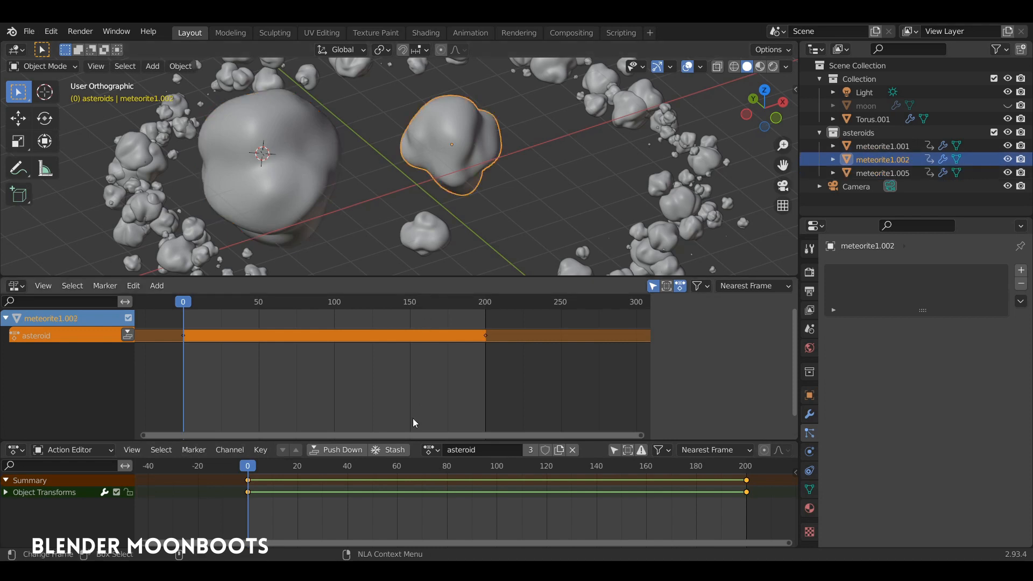
mouse_move(254, 475)
mouse_down()
mouse_move(453, 479)
mouse_move(262, 498)
mouse_move(247, 487)
mouse_up()
click(431, 227)
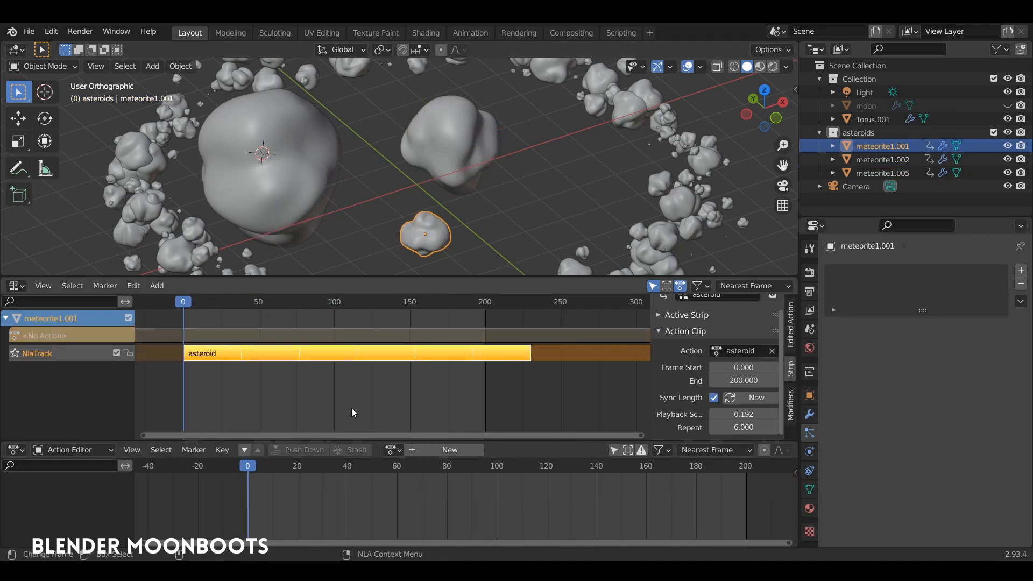
drag(256, 470, 238, 510)
drag(196, 306, 182, 334)
drag(219, 306, 164, 361)
Enter tweak mode on meteorite1.001's asteroid strip and frame its keyframes in the Action Editor
click(393, 450)
key(Tab)
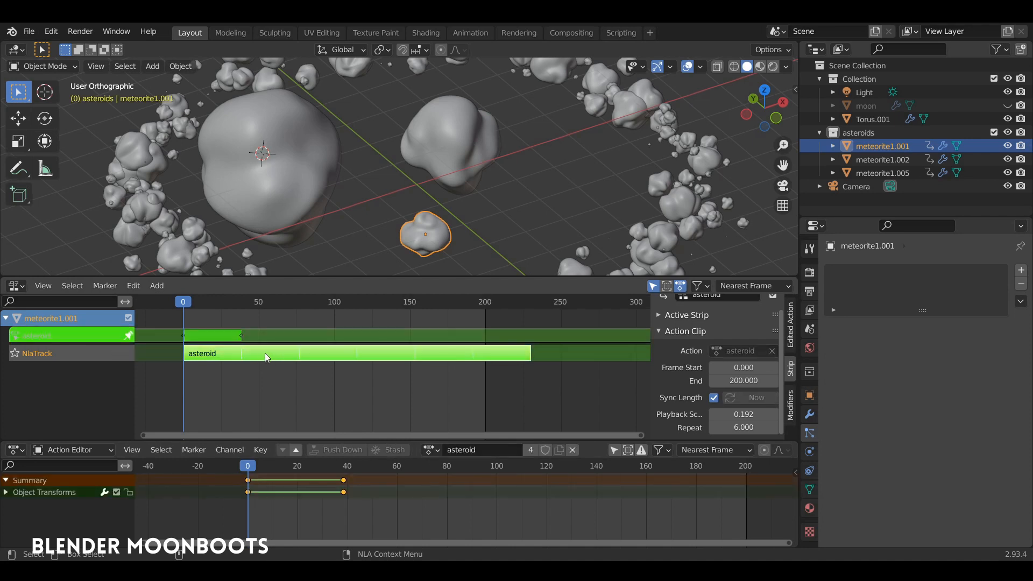
scroll(317, 484, up, 3)
middle_drag(339, 489, 375, 492)
scroll(411, 495, down, 6)
drag(279, 487, 253, 484)
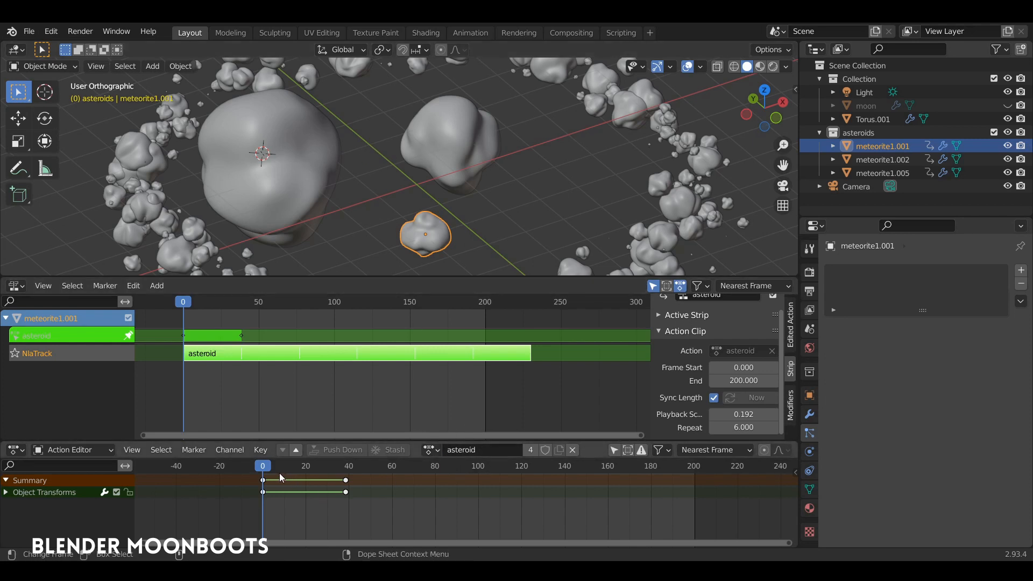
Examine the tweaked asteroid action by selecting its end keyframe and running through its frames, returning to frame 0
drag(280, 469, 255, 505)
click(347, 480)
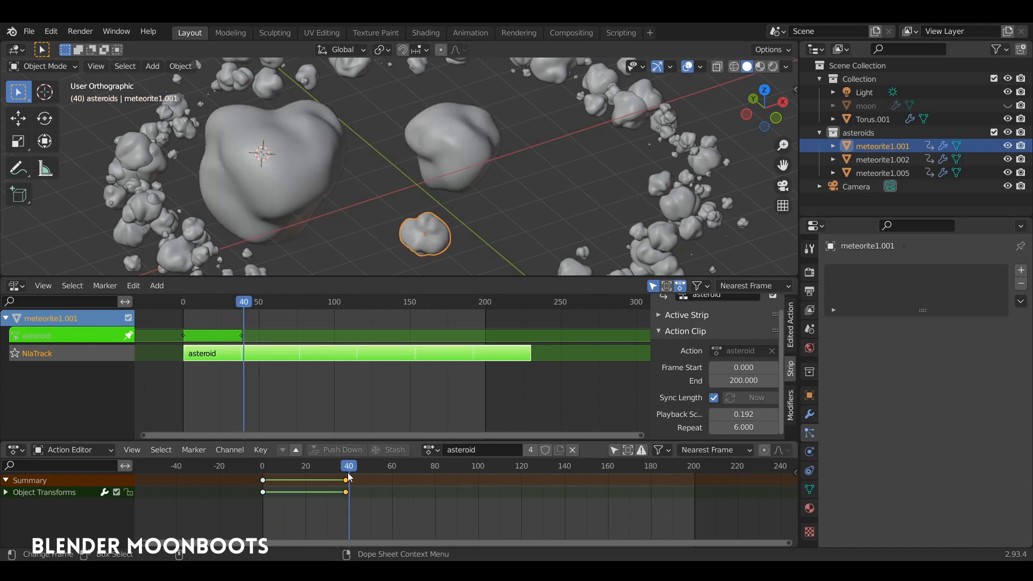
click(253, 494)
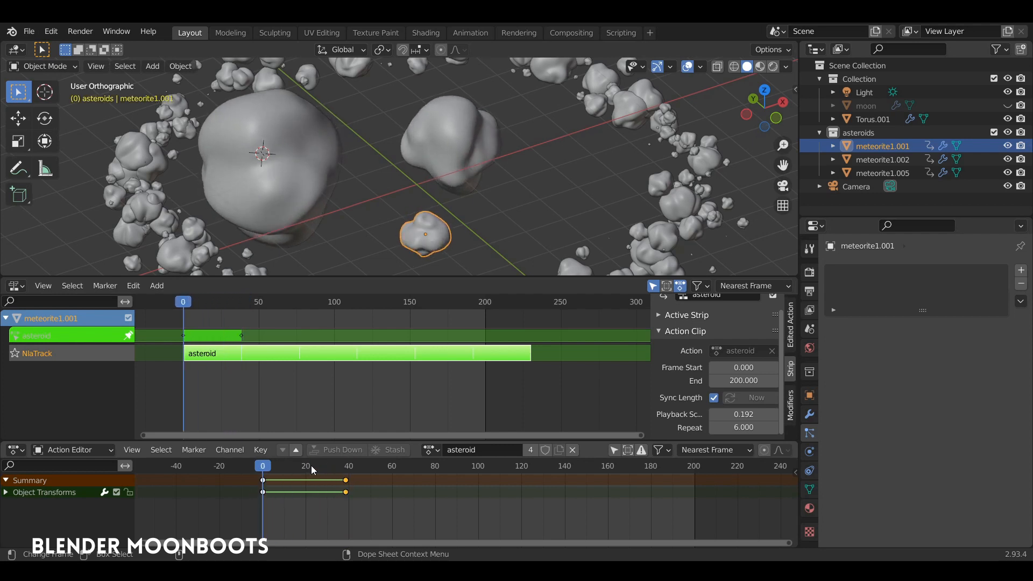
drag(311, 466, 257, 513)
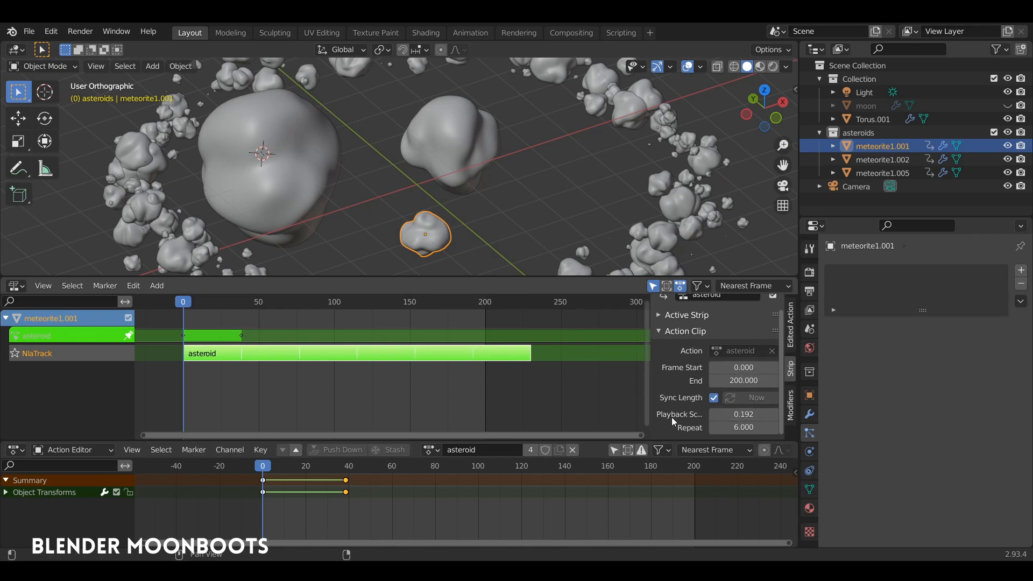
drag(342, 472, 216, 499)
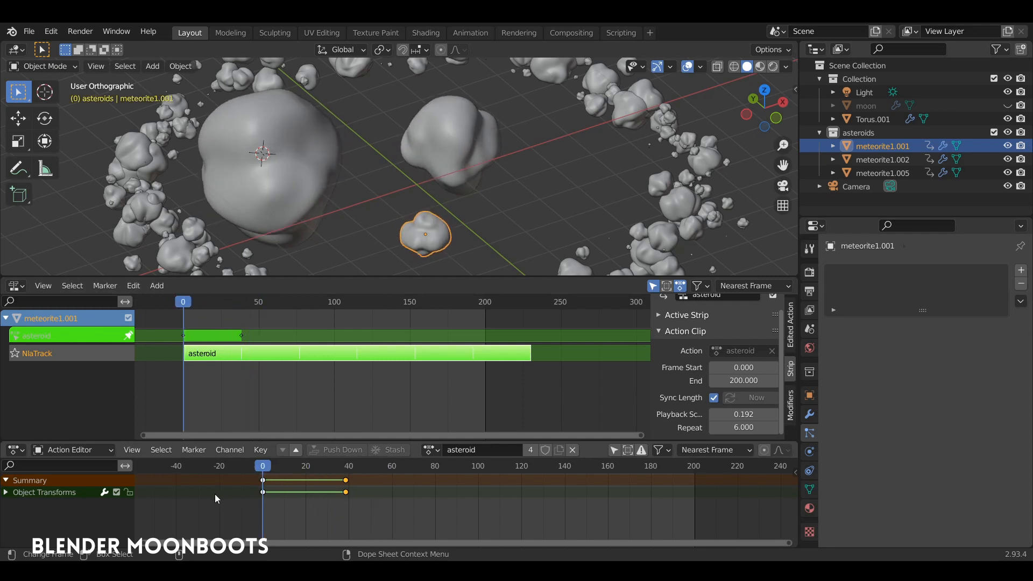
drag(266, 470, 259, 493)
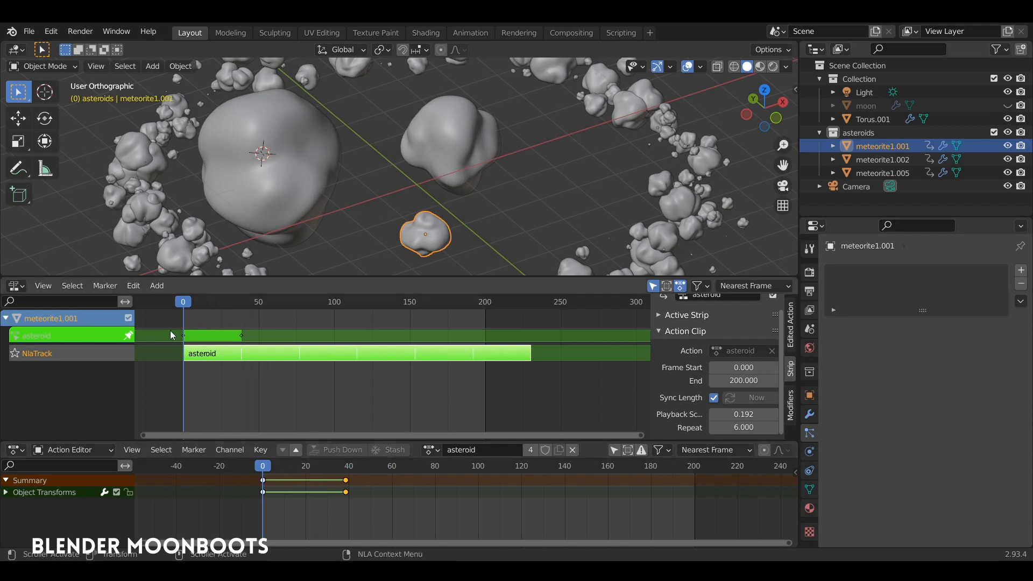
Switch off the strip time mapping of the tweaked asteroid action, check its unscaled keyframe range, and switch the mapping back on
click(130, 336)
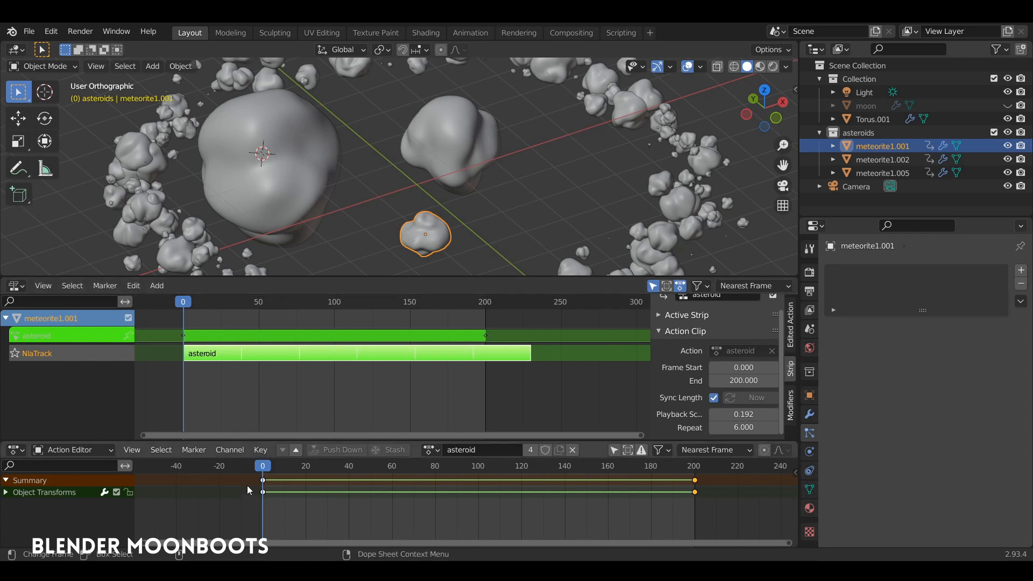
drag(264, 471, 225, 485)
click(125, 335)
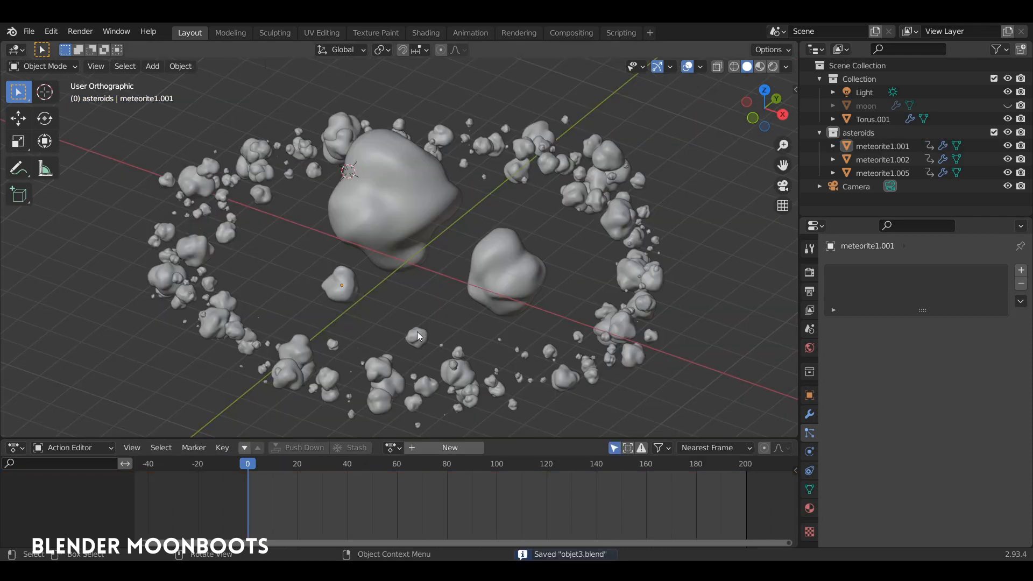
Play the animation to check the ring's asteroids, select Torus.001, and return to frame 0
key(space)
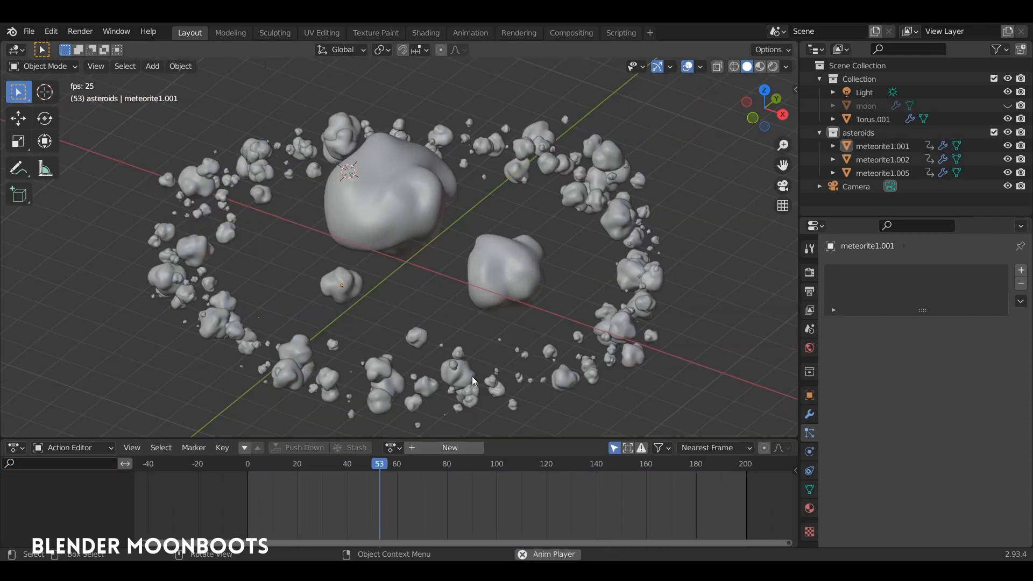
middle_drag(506, 347, 594, 305)
click(608, 311)
middle_drag(598, 188, 615, 199)
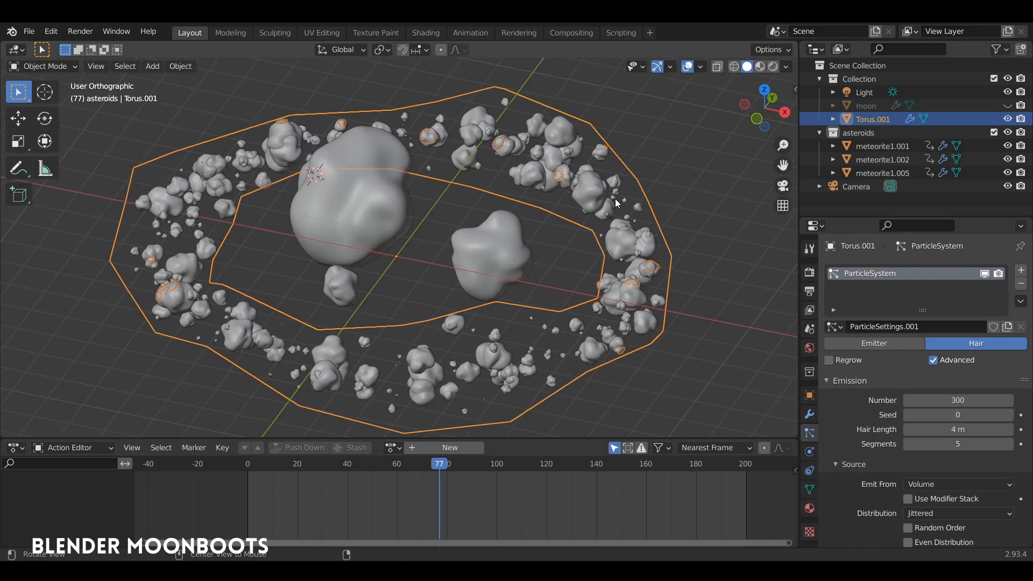
drag(431, 465, 196, 471)
mouse_move(672, 247)
middle_down()
mouse_move(664, 256)
mouse_move(679, 262)
middle_up()
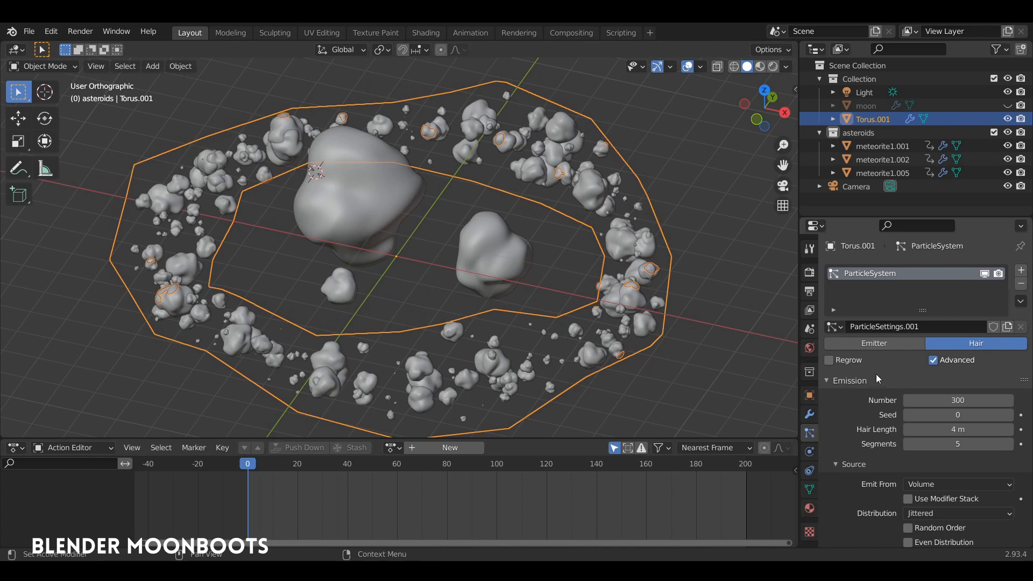
Enable Object Rotation for the asteroids instance collection in the render settings of Torus.001's particle system
scroll(867, 403, down, 15)
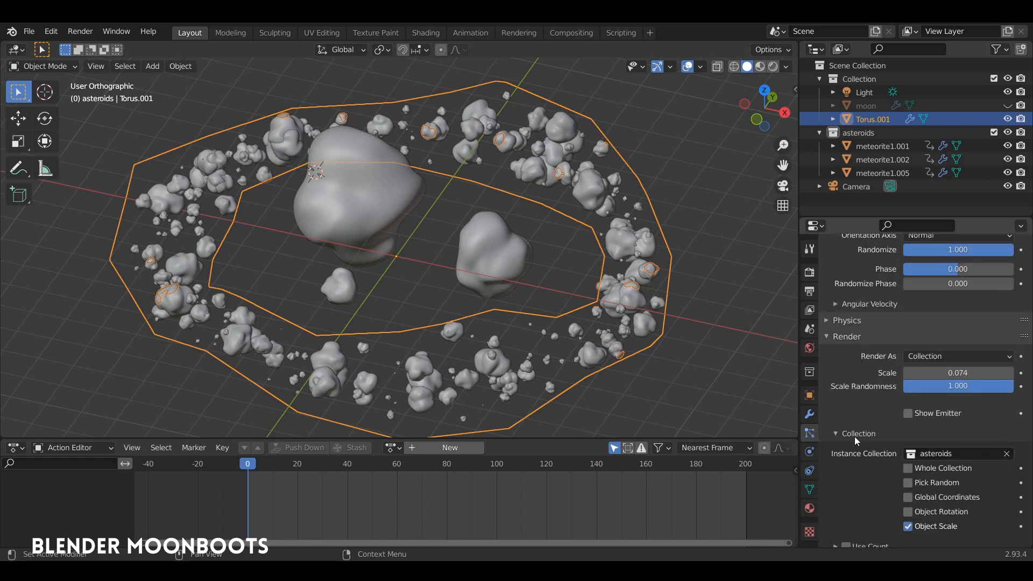
scroll(854, 437, down, 3)
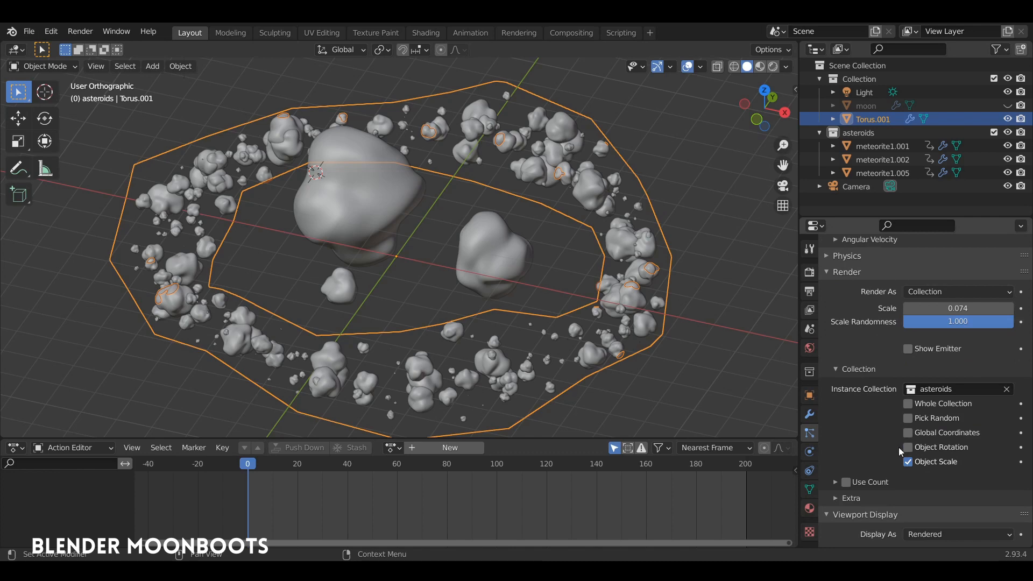
click(909, 447)
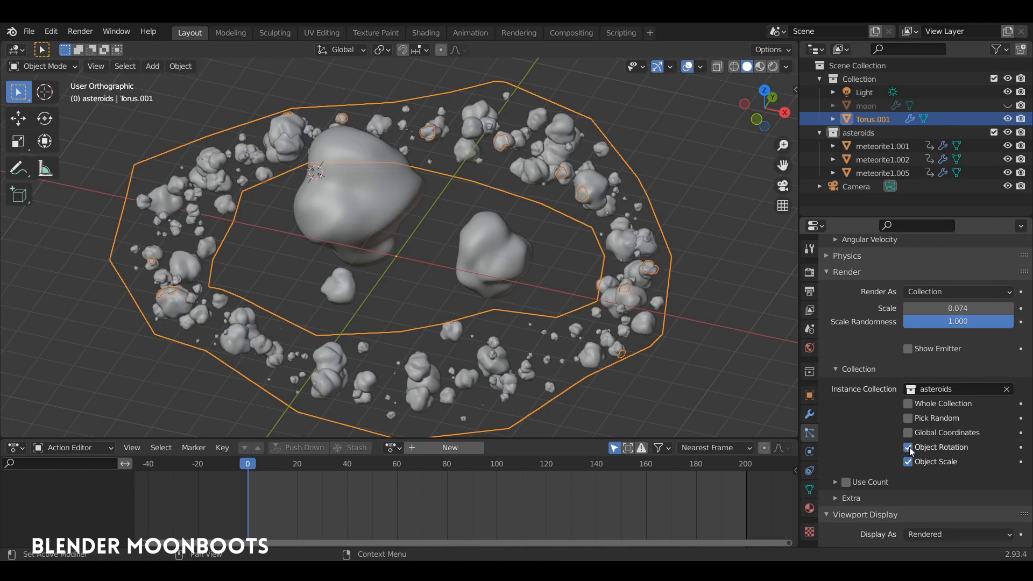
Play the animation and inspect the rotation of the ring's asteroids from close up and from afar, returning to frame 0
key(space)
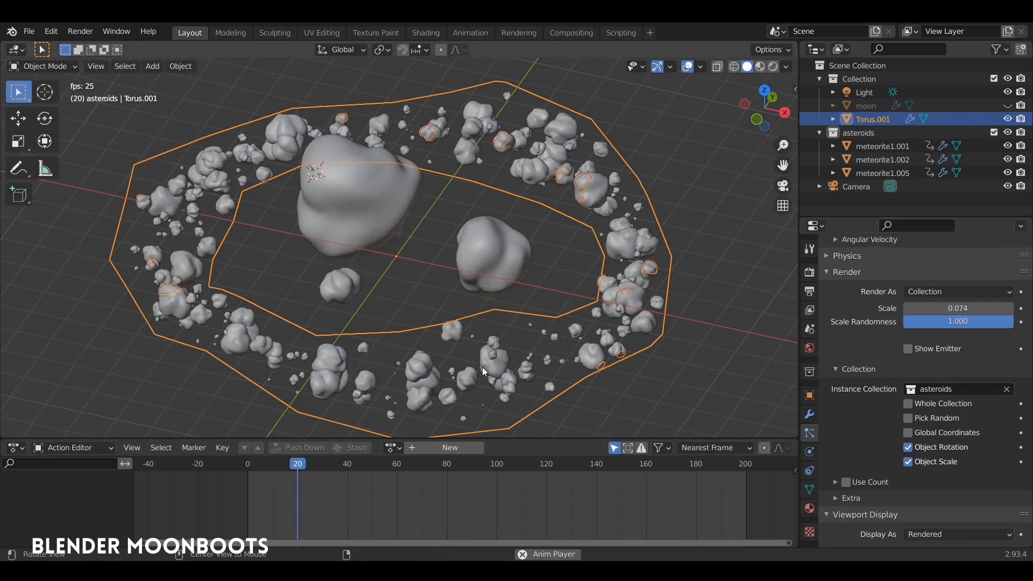
scroll(484, 345, up, 8)
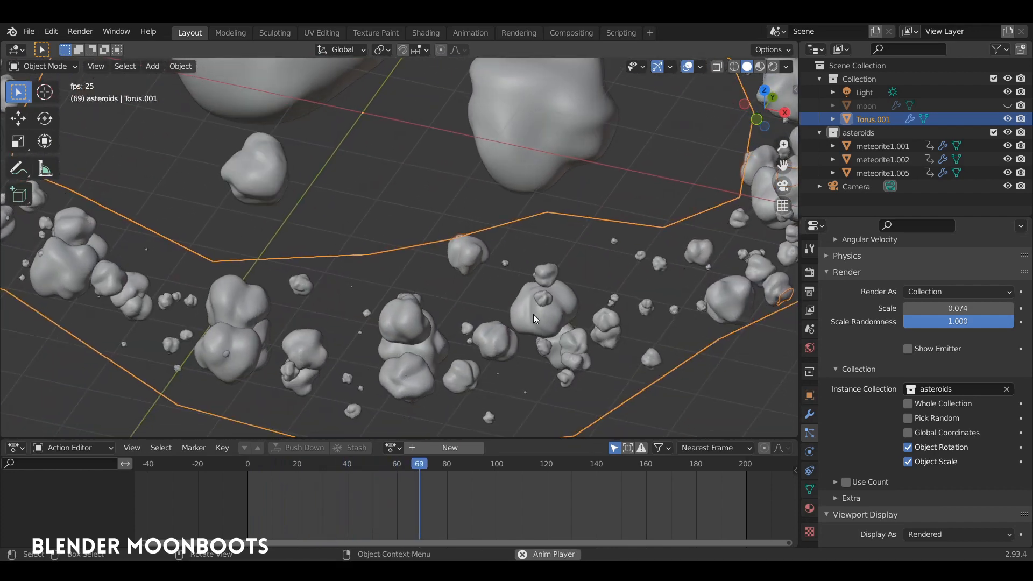
middle_drag(551, 311, 528, 325)
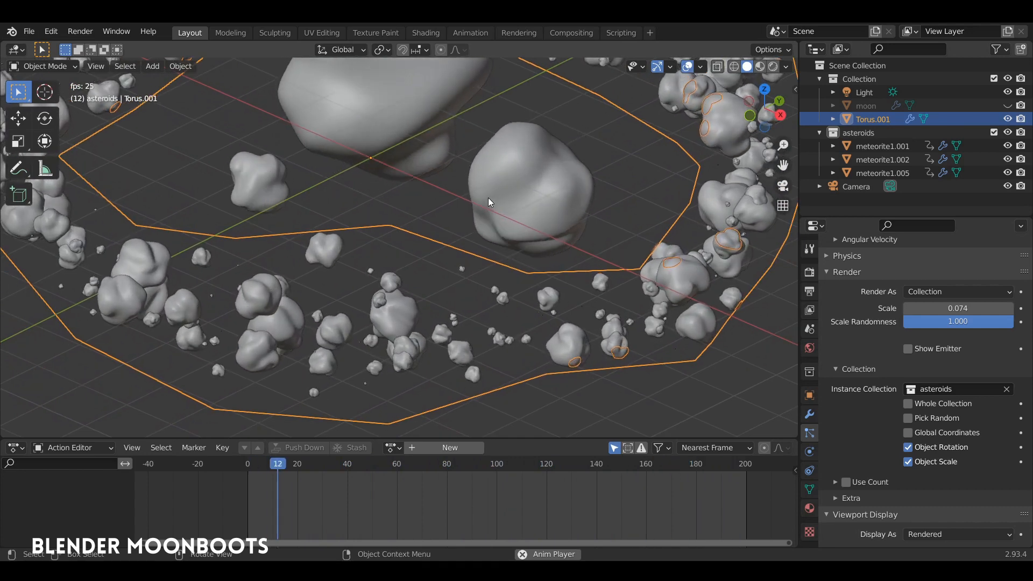
scroll(495, 226, down, 4)
scroll(538, 315, down, 3)
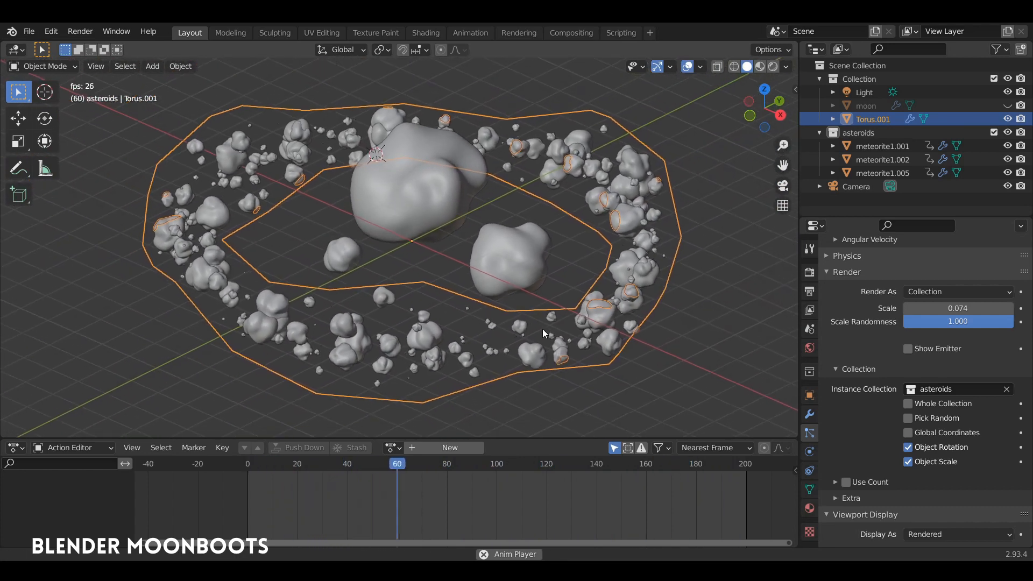
click(459, 463)
drag(459, 463, 221, 478)
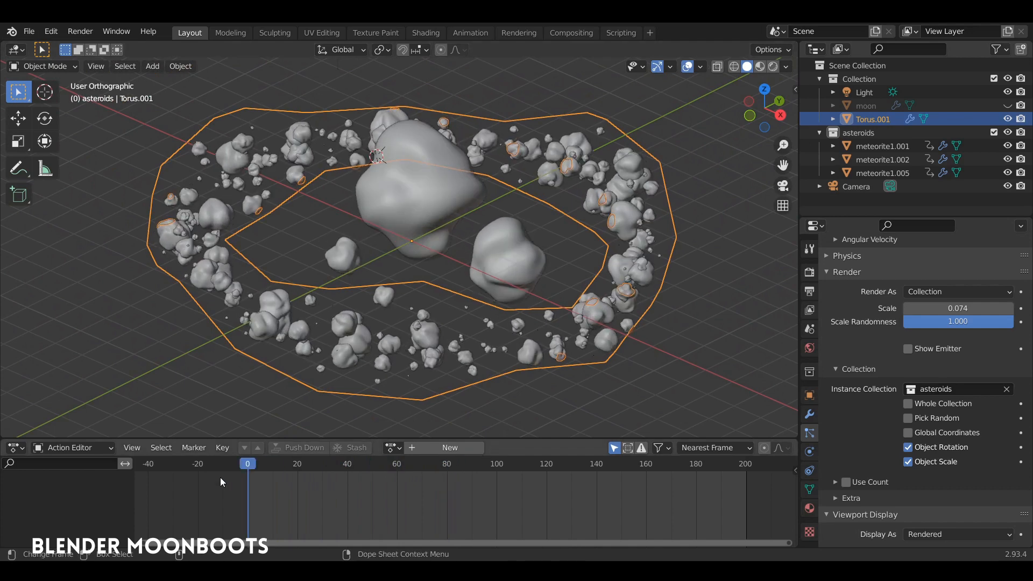
Insert a Rotation keyframe on Torus.001 at frame 0
middle_drag(401, 322, 449, 364)
scroll(450, 350, down, 1)
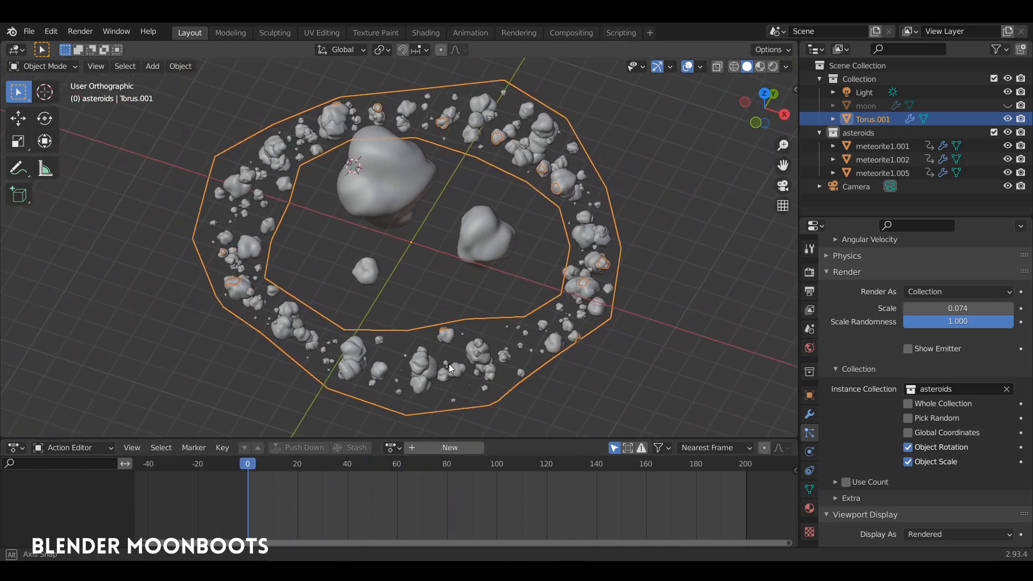
mouse_move(498, 259)
middle_down()
mouse_move(509, 267)
mouse_move(521, 254)
mouse_move(512, 260)
middle_up()
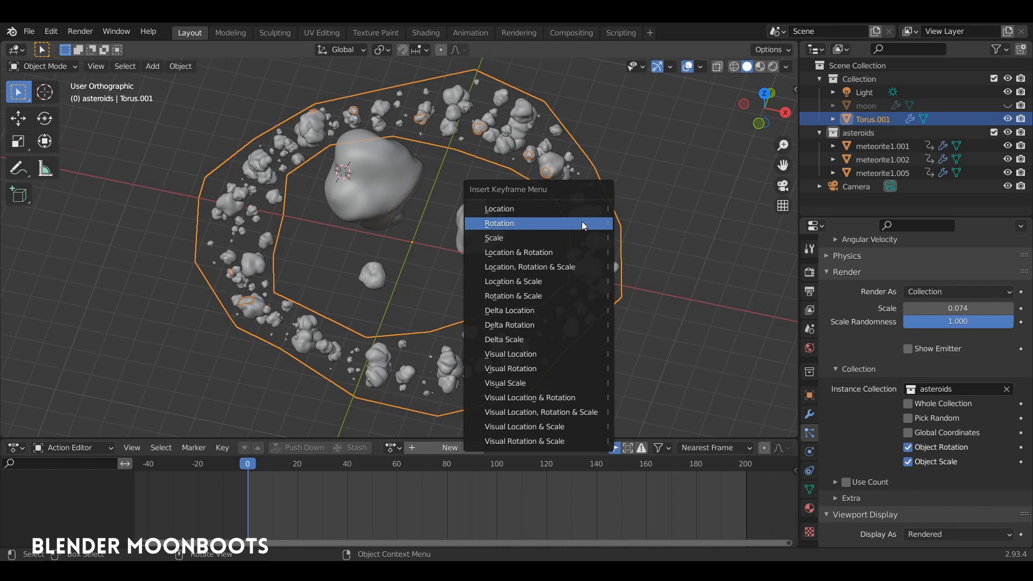
click(583, 223)
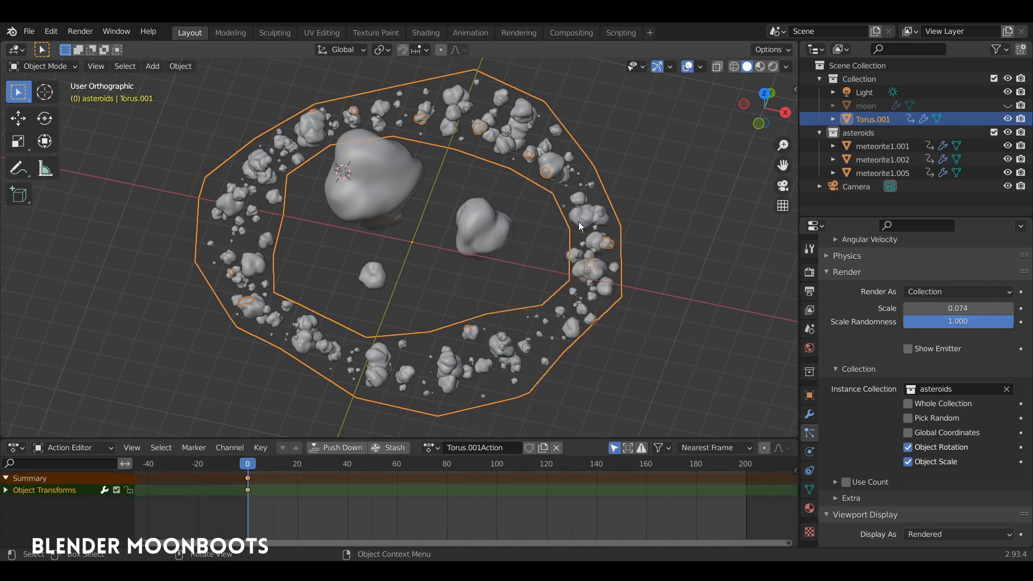
At frame 200, rotate Torus.001 by 90° about the global Z axis and insert a Rotation keyframe
key(shift+Right)
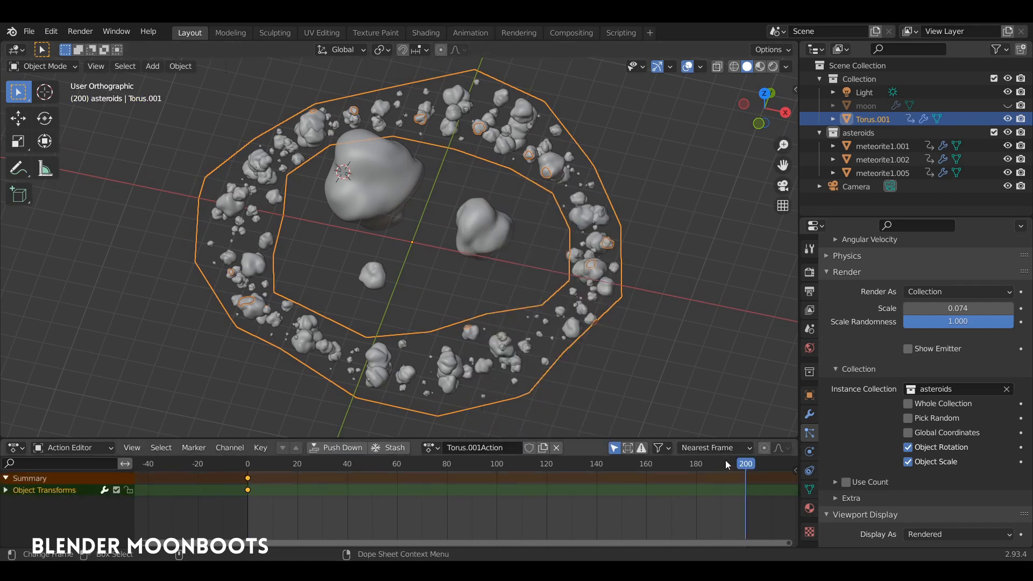
drag(726, 461, 748, 469)
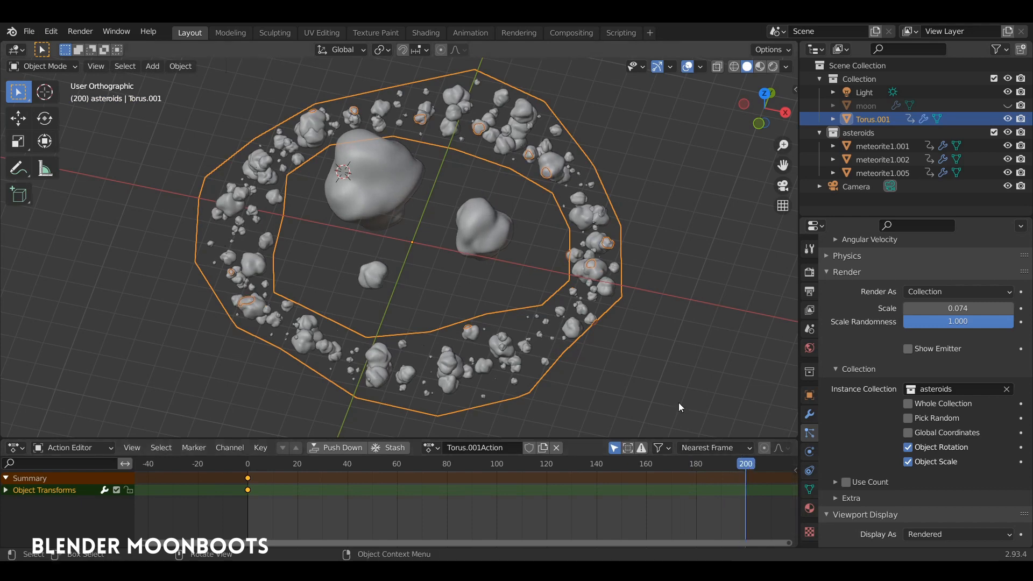
text(rz)
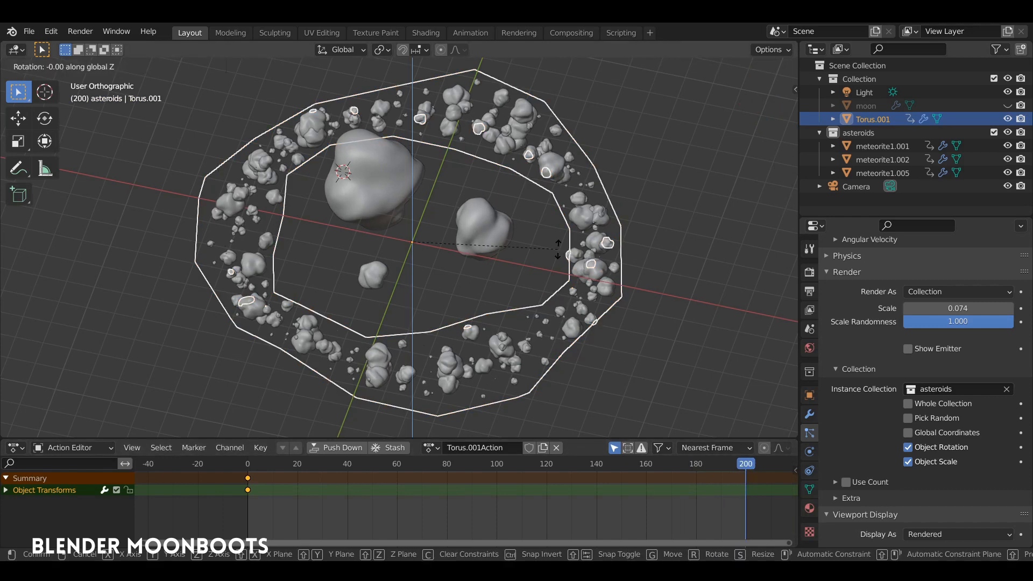
text(90)
key(Return)
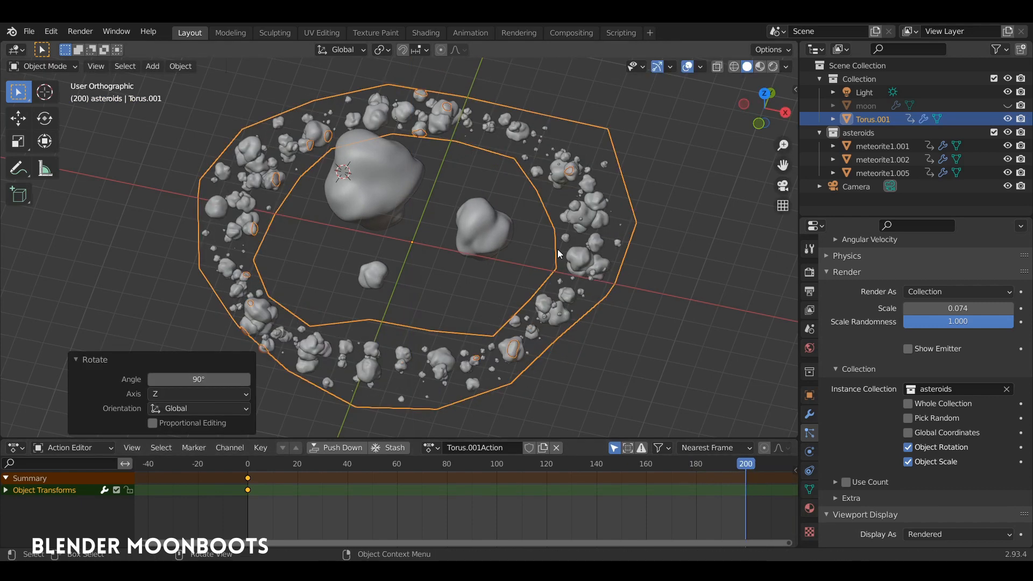
key(i)
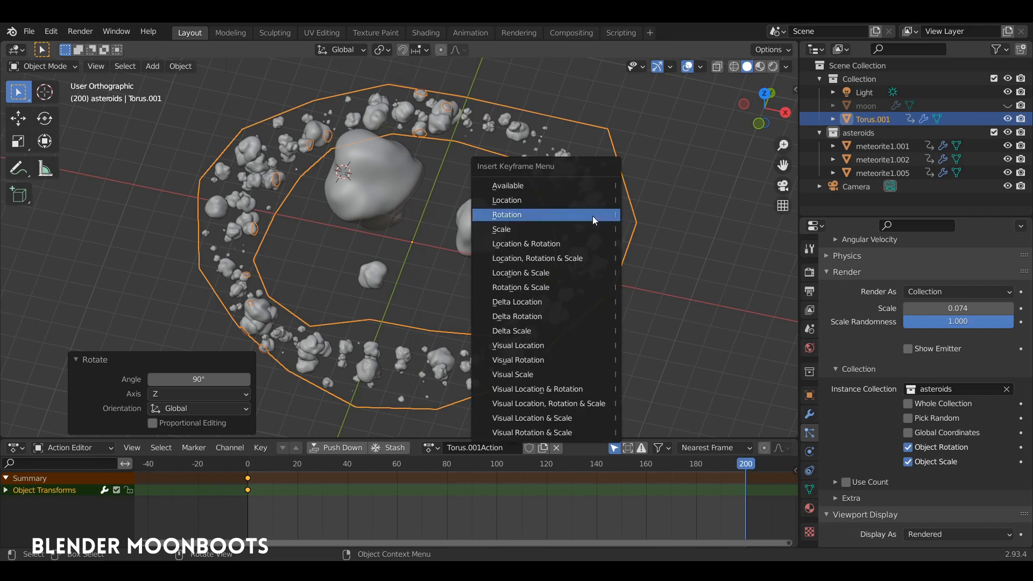
click(593, 215)
Set the interpolation of Torus.001's rotation keyframes to Linear and play the animation to check the ring's rotation
drag(324, 470, 388, 482)
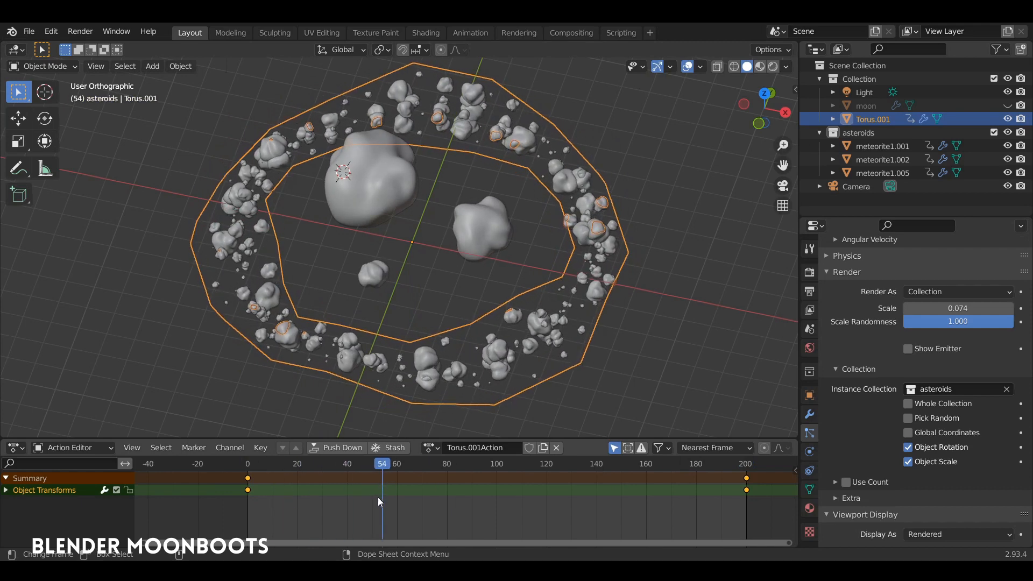
key(t)
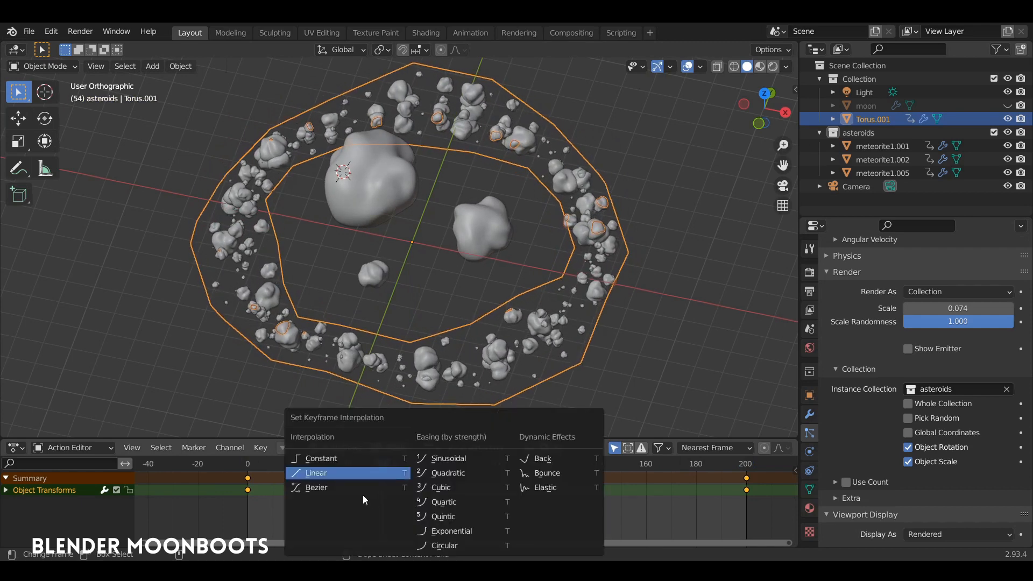
click(325, 477)
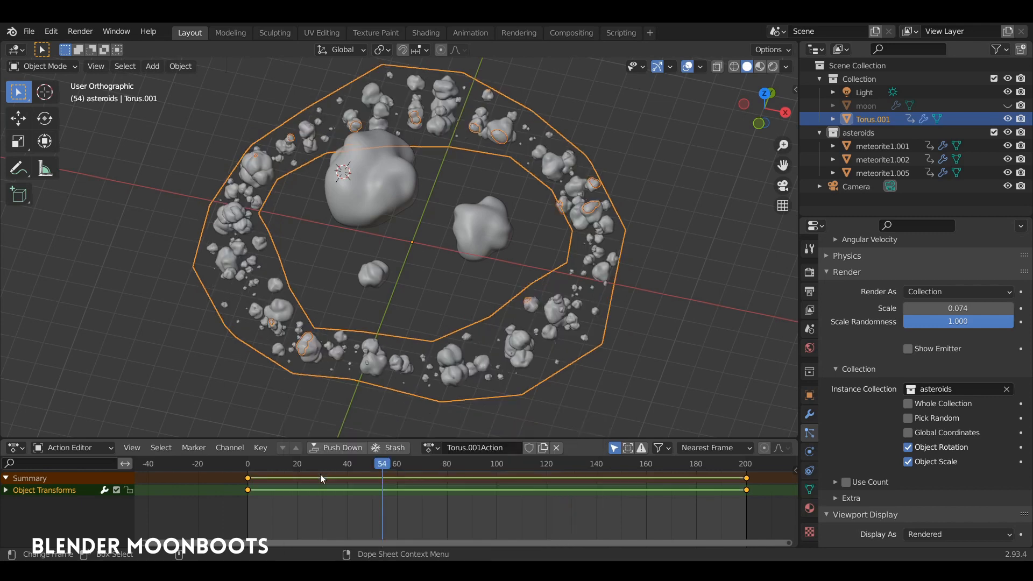
key(space)
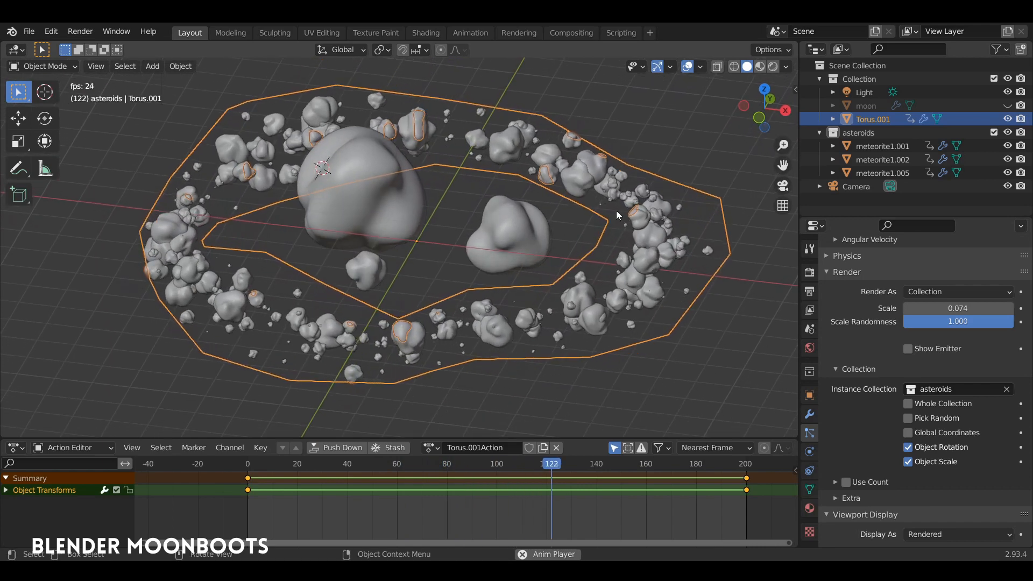
Exclude the asteroids collection from the view layer and unhide the moon object
click(994, 133)
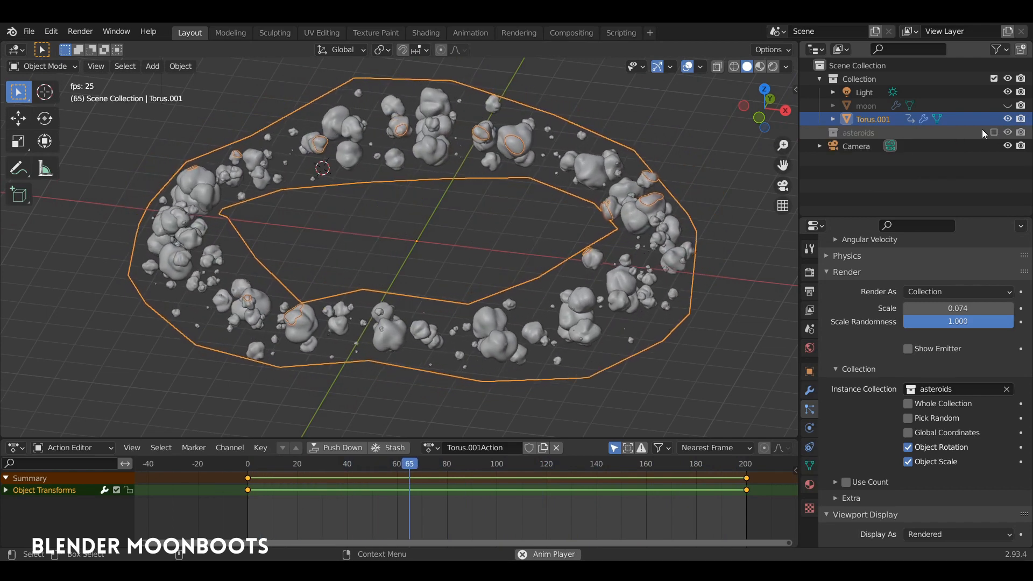
click(1008, 106)
middle_drag(605, 187, 574, 169)
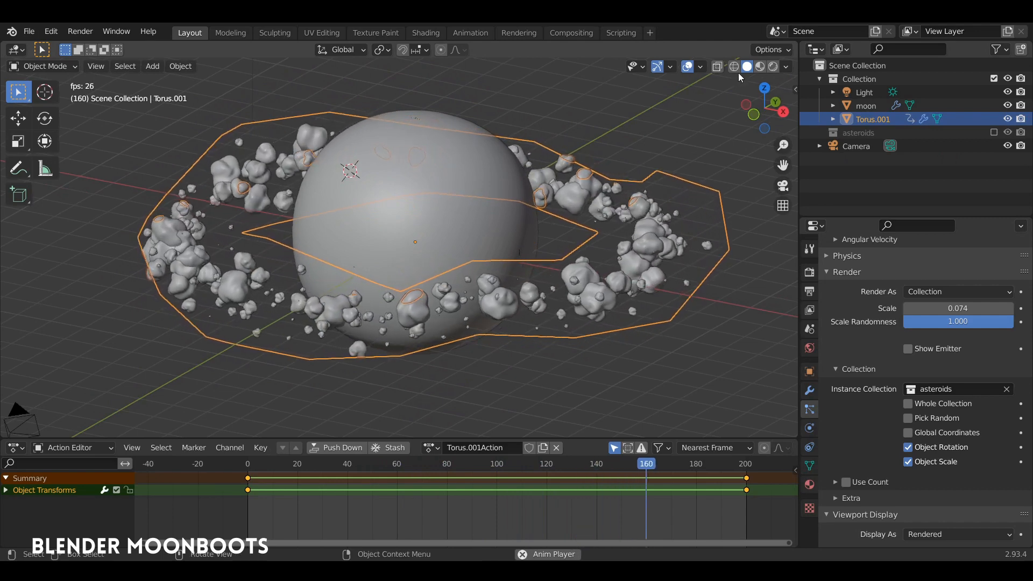
Preview the playing animation in Rendered shading without overlays, in a maximized perspective viewport framing the moon and its ring
click(773, 66)
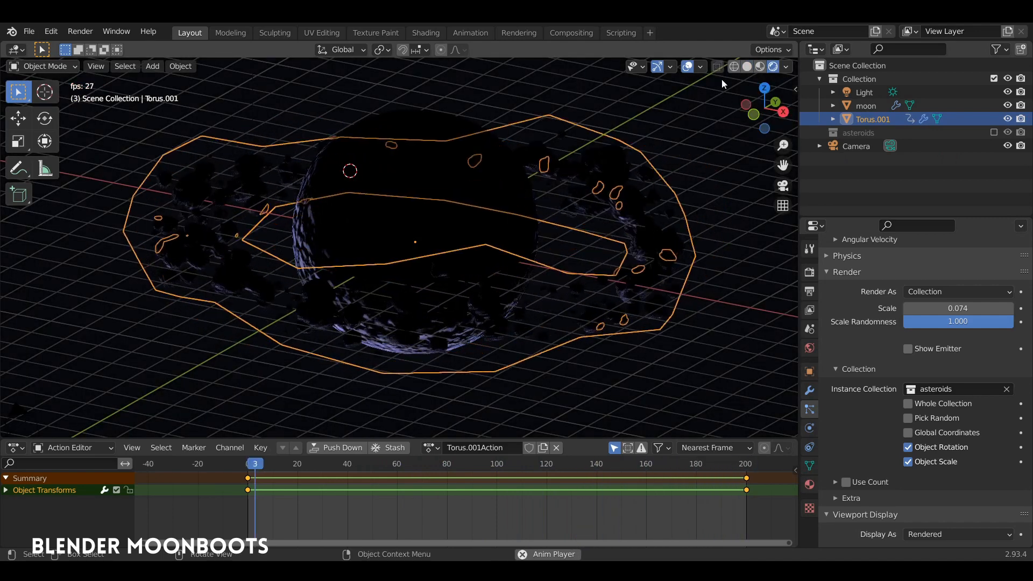
click(688, 67)
key(ctrl+space)
middle_drag(653, 235, 589, 368)
key(KP_5)
ctrl+middle_drag(600, 312, 603, 272)
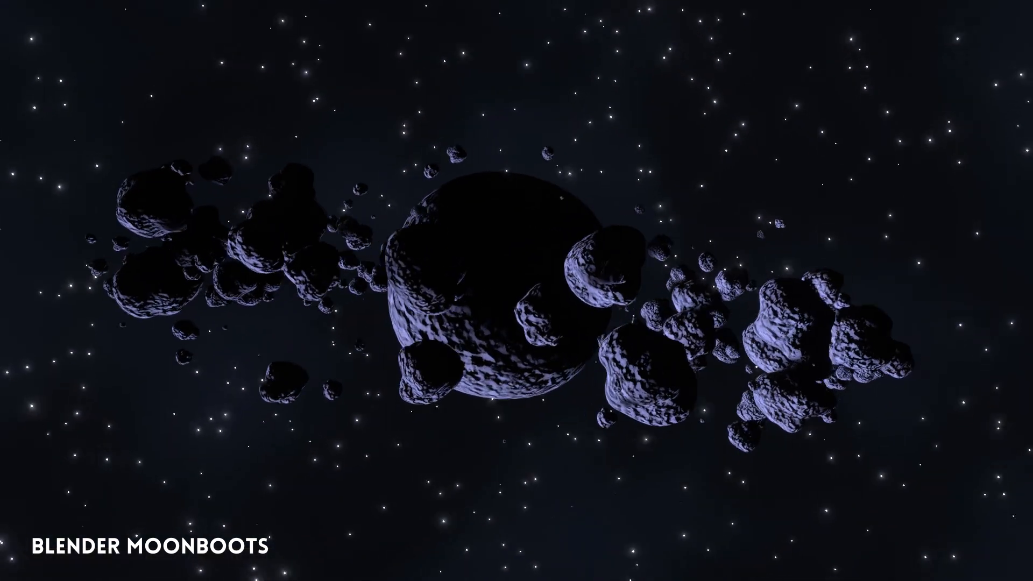